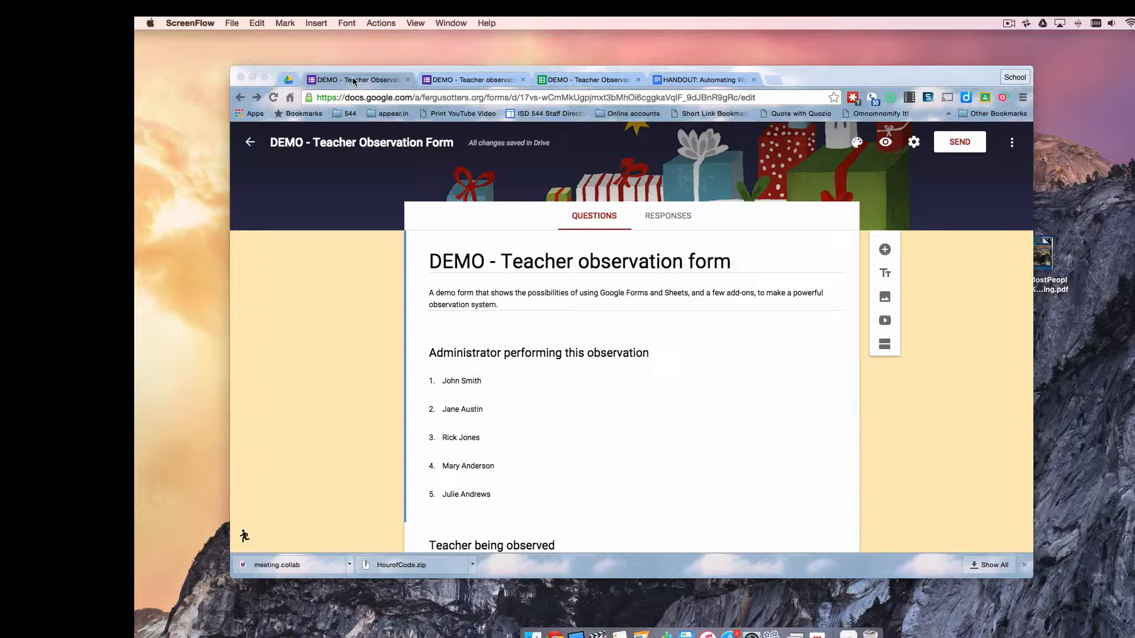
Review the form's questions, then open the live form and pick the observing administrator
{"action": "scroll", "coordinate": [755, 448], "scroll_direction": "down", "scroll_amount": 5}
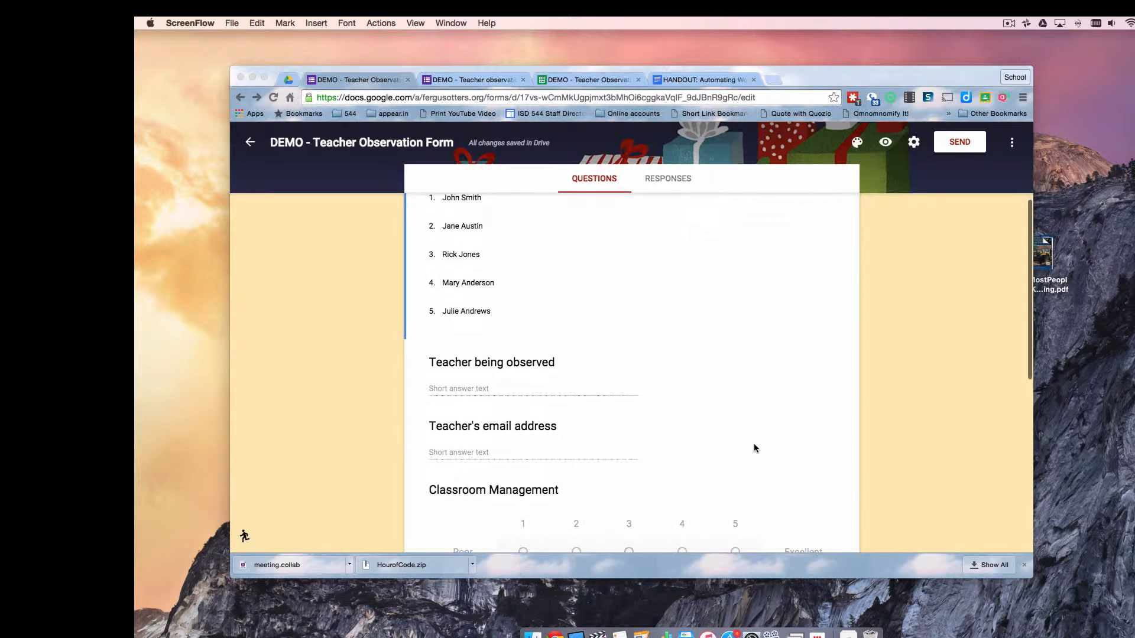
{"action": "scroll", "coordinate": [754, 447], "scroll_direction": "down", "scroll_amount": 10}
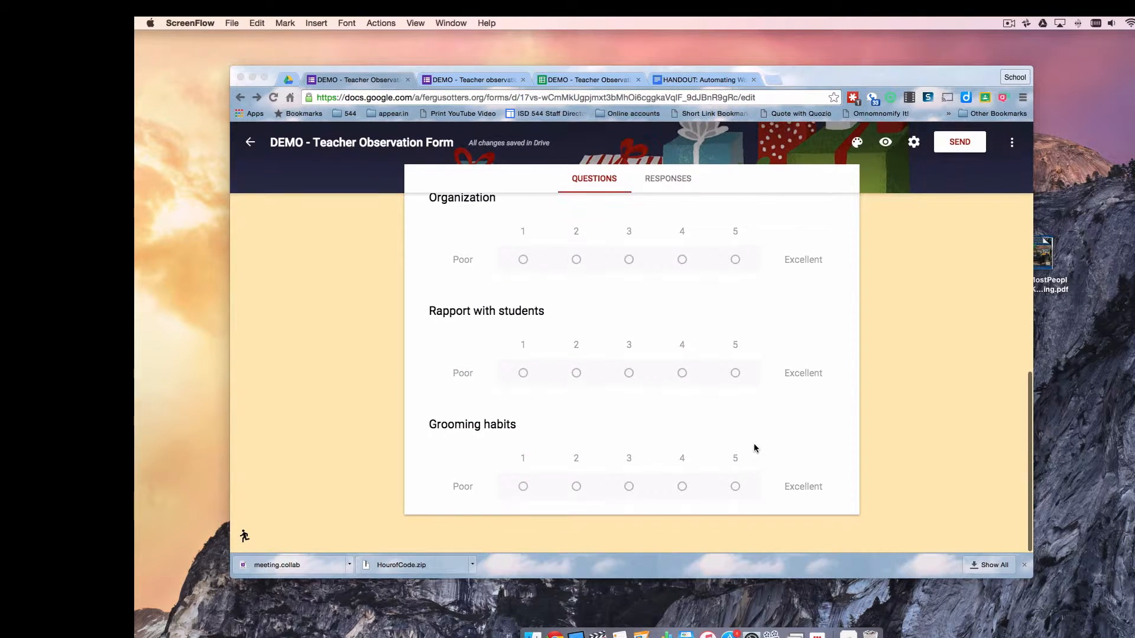
{"action": "scroll", "coordinate": [754, 448], "scroll_direction": "up", "scroll_amount": 20}
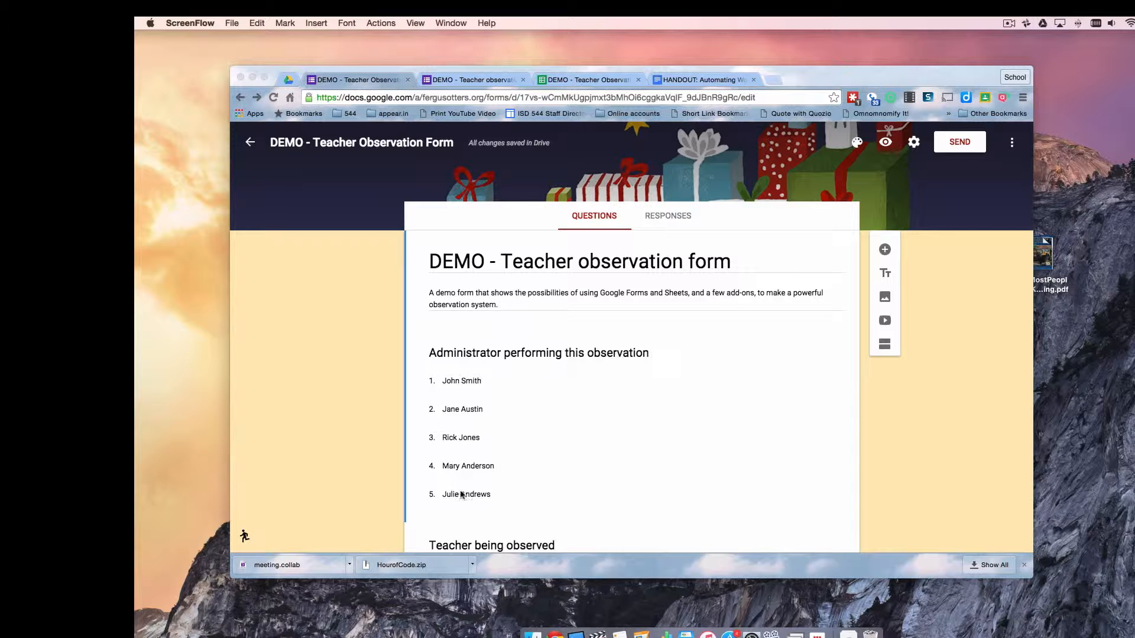
{"action": "scroll", "coordinate": [661, 455], "scroll_direction": "down", "scroll_amount": 2}
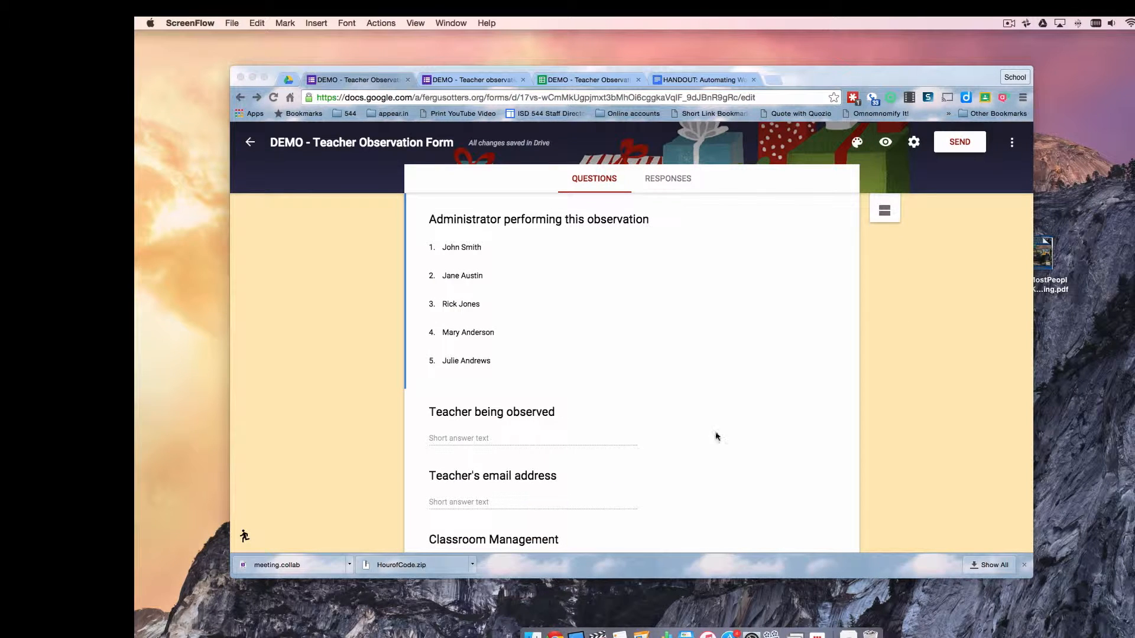
{"action": "scroll", "coordinate": [755, 434], "scroll_direction": "down", "scroll_amount": 2}
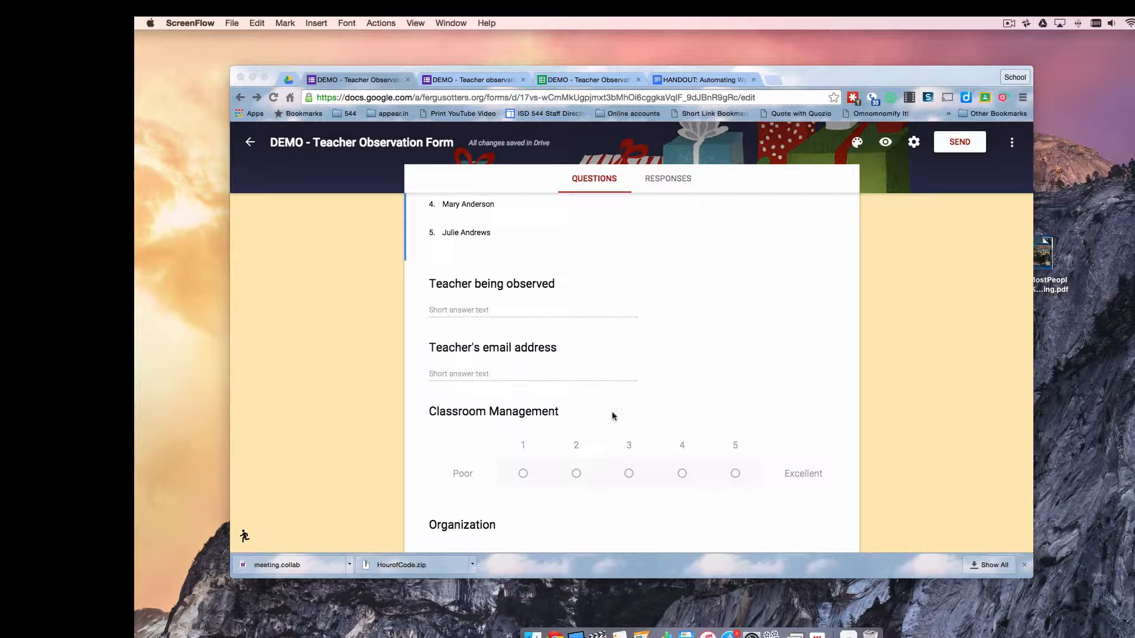
{"action": "scroll", "coordinate": [700, 478], "scroll_direction": "down", "scroll_amount": 2}
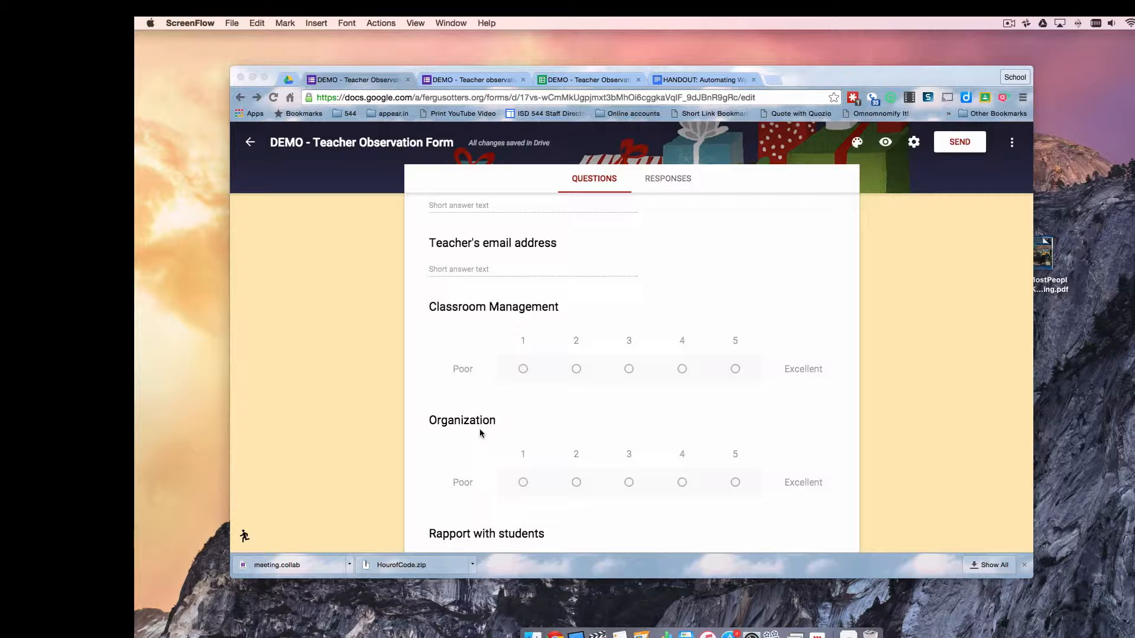
{"action": "scroll", "coordinate": [606, 446], "scroll_direction": "down", "scroll_amount": 3}
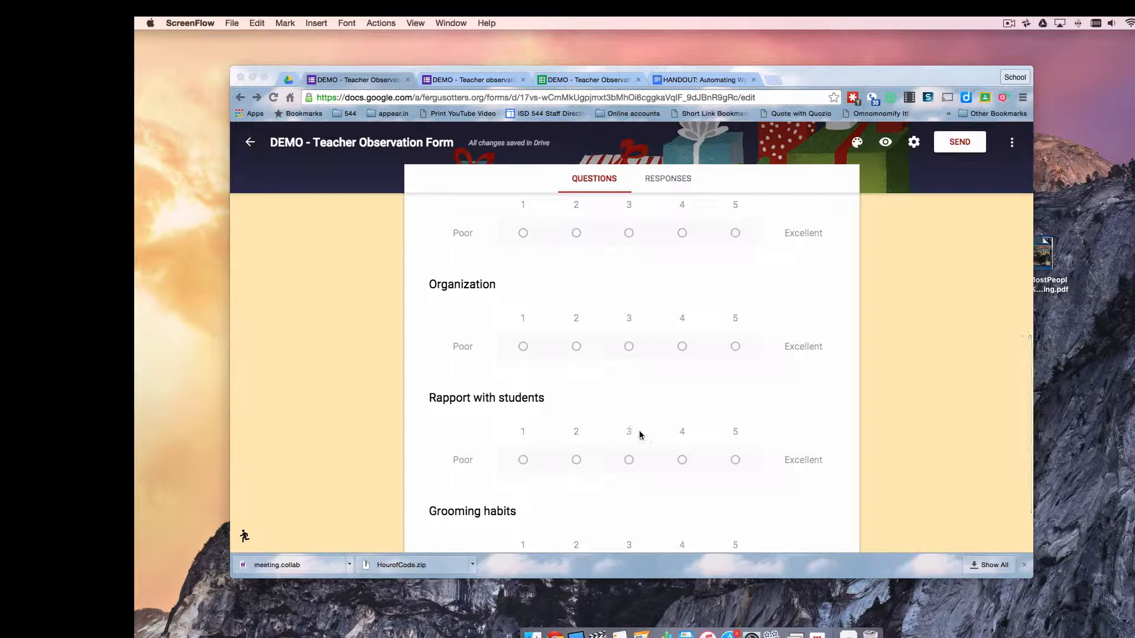
{"action": "scroll", "coordinate": [639, 433], "scroll_direction": "down", "scroll_amount": 2}
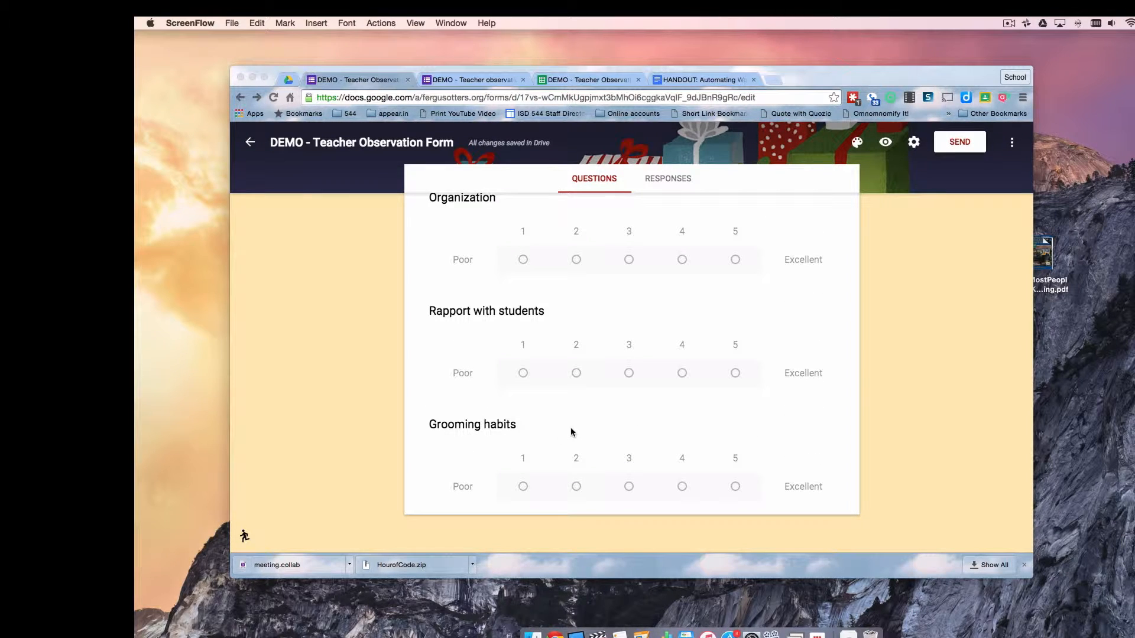
{"action": "scroll", "coordinate": [571, 432], "scroll_direction": "up", "scroll_amount": 15}
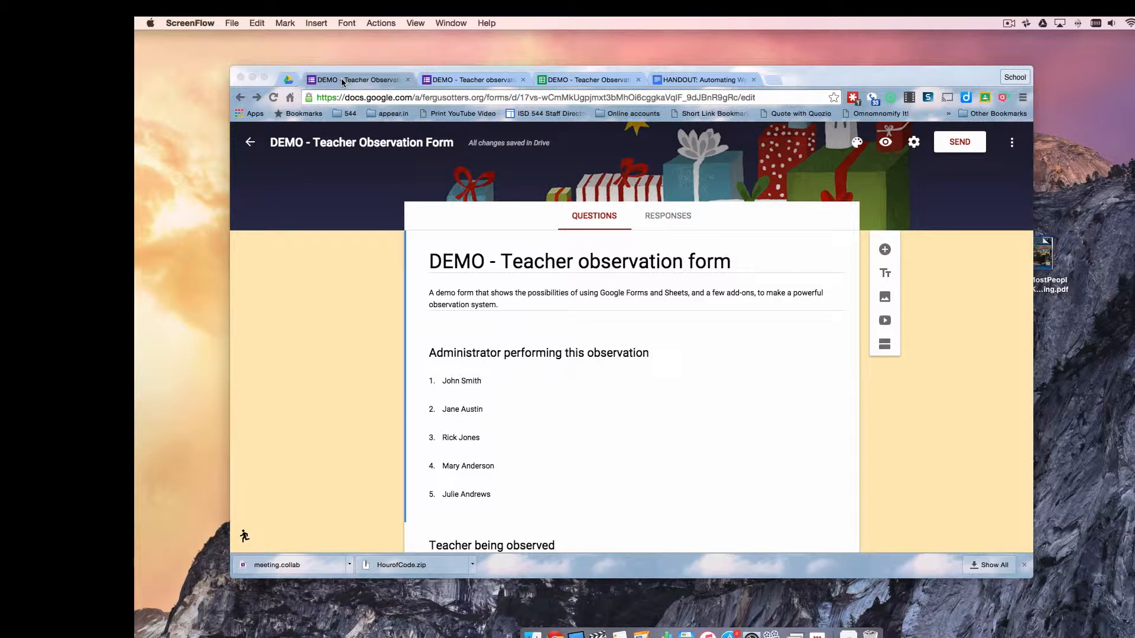
{"action": "left_click", "coordinate": [469, 79]}
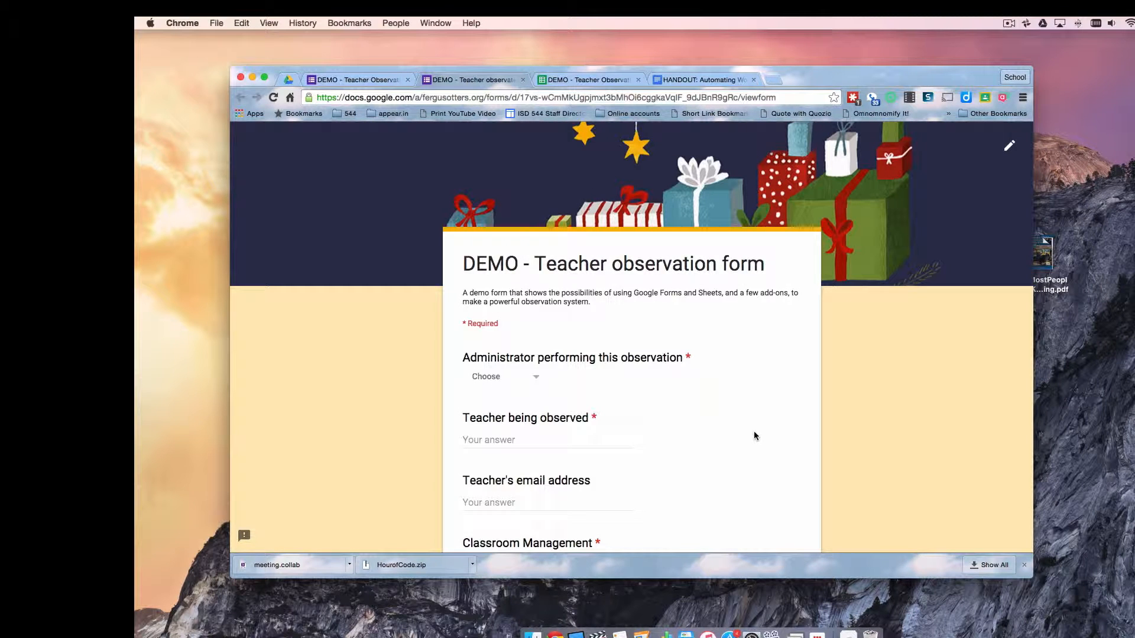
{"action": "left_click", "coordinate": [537, 378]}
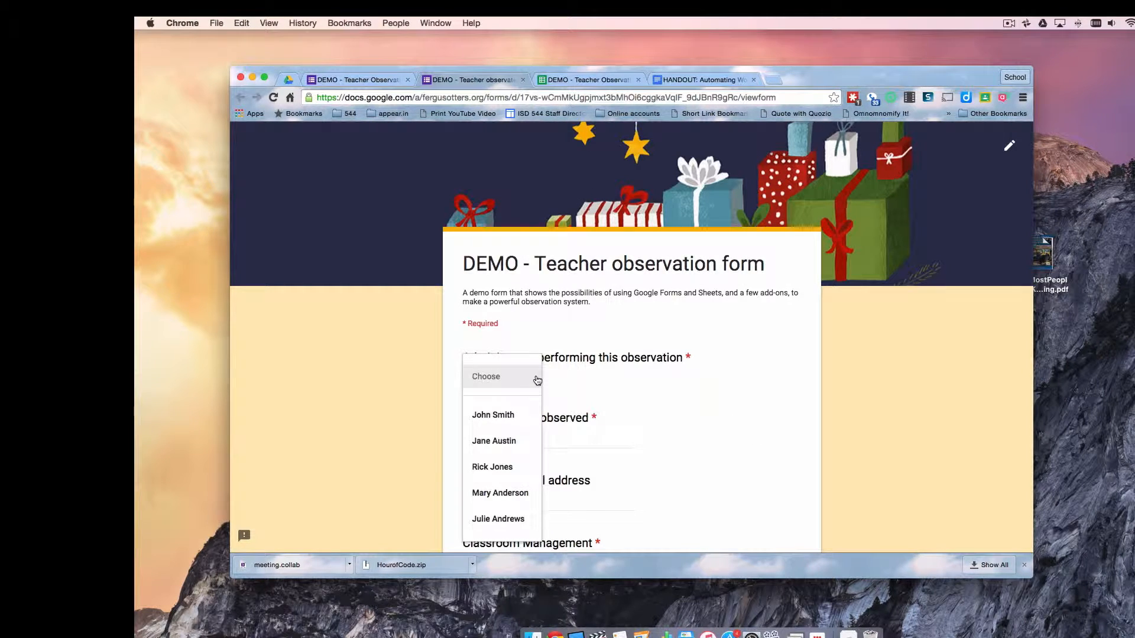
{"action": "left_click", "coordinate": [494, 443]}
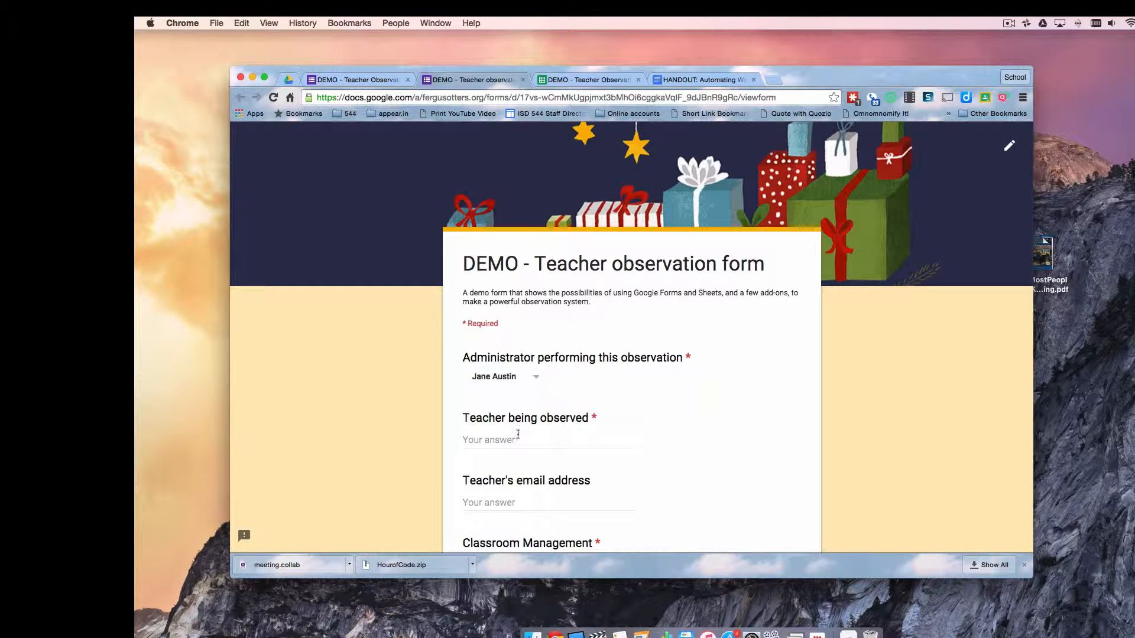
{"action": "left_click", "coordinate": [494, 442]}
{"action": "left_click", "coordinate": [487, 504]}
Rate Classroom Management 4, Organization 3, Rapport 2, Grooming habits 5, then view the responses spreadsheet
{"action": "scroll", "coordinate": [680, 453], "scroll_direction": "down", "scroll_amount": 3}
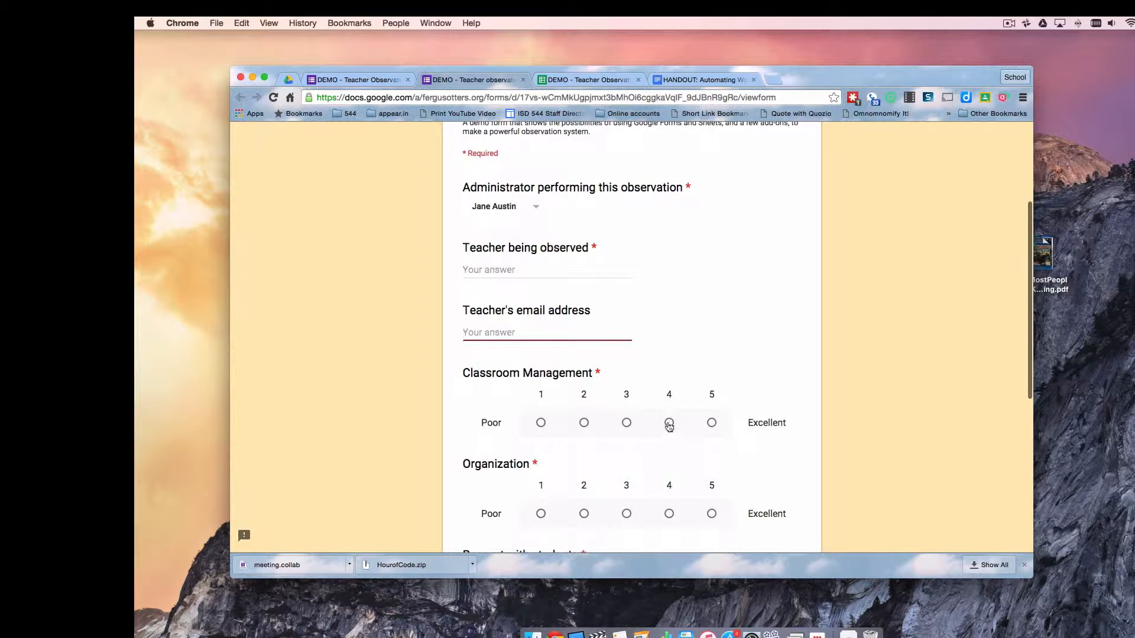
{"action": "left_click", "coordinate": [669, 423]}
{"action": "left_click", "coordinate": [626, 514]}
{"action": "scroll", "coordinate": [697, 469], "scroll_direction": "down", "scroll_amount": 3}
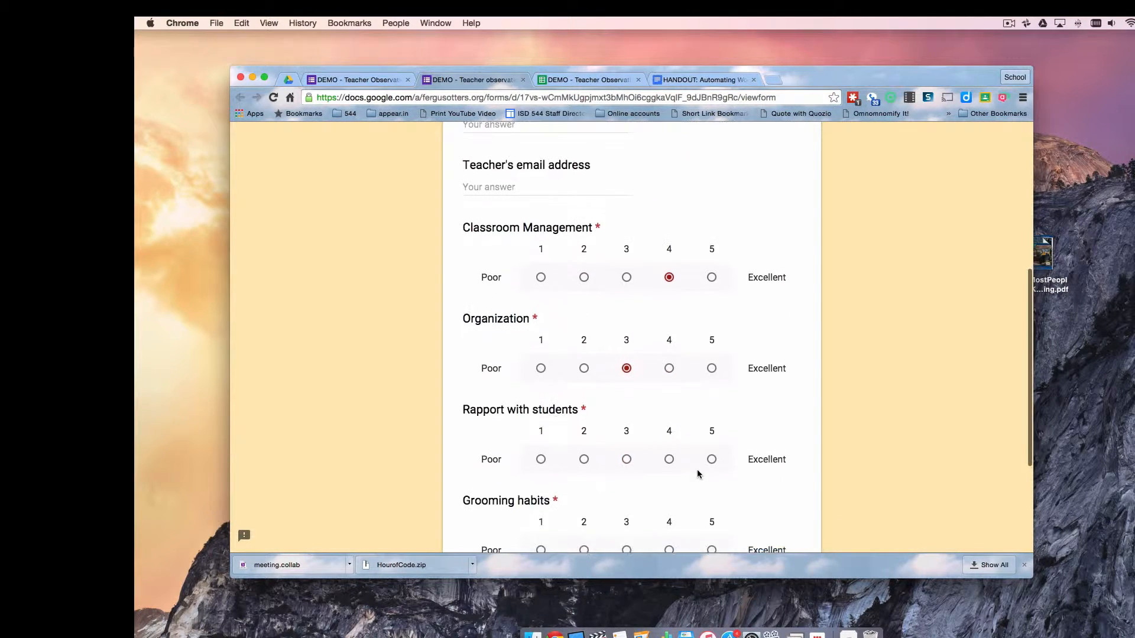
{"action": "left_click", "coordinate": [584, 454]}
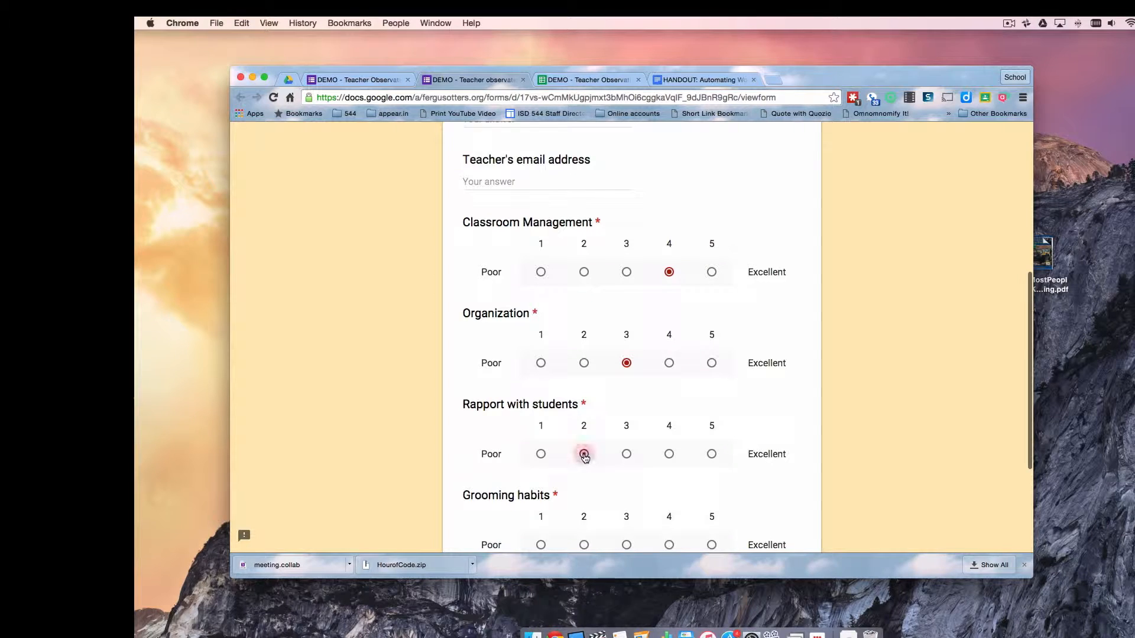
{"action": "left_click", "coordinate": [711, 545]}
{"action": "scroll", "coordinate": [739, 430], "scroll_direction": "down", "scroll_amount": 3}
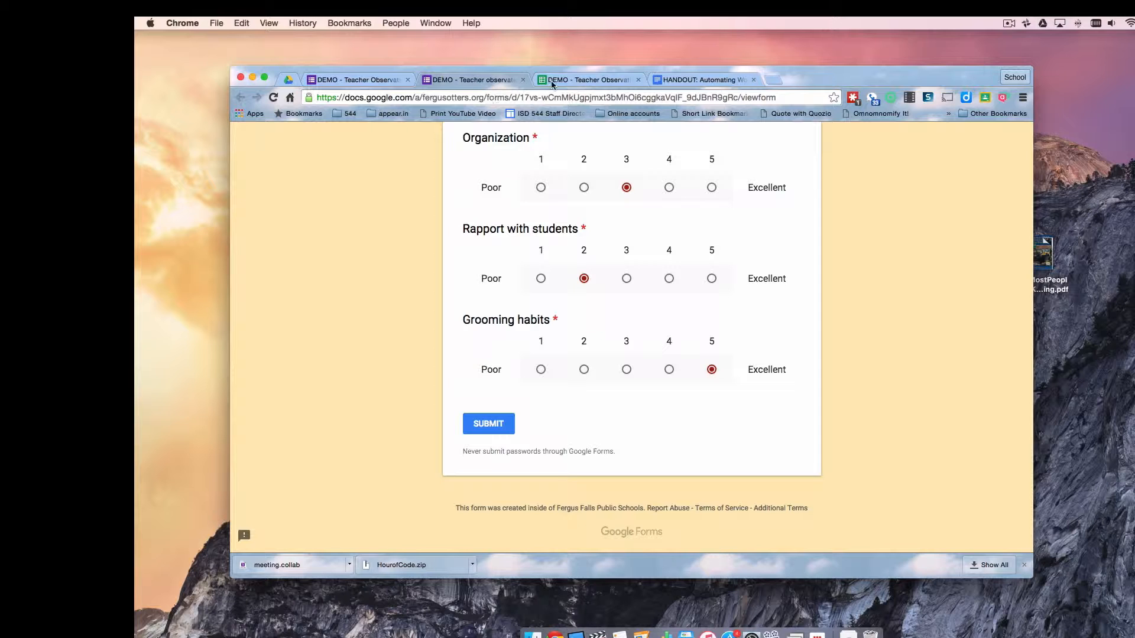
{"action": "left_click", "coordinate": [573, 80]}
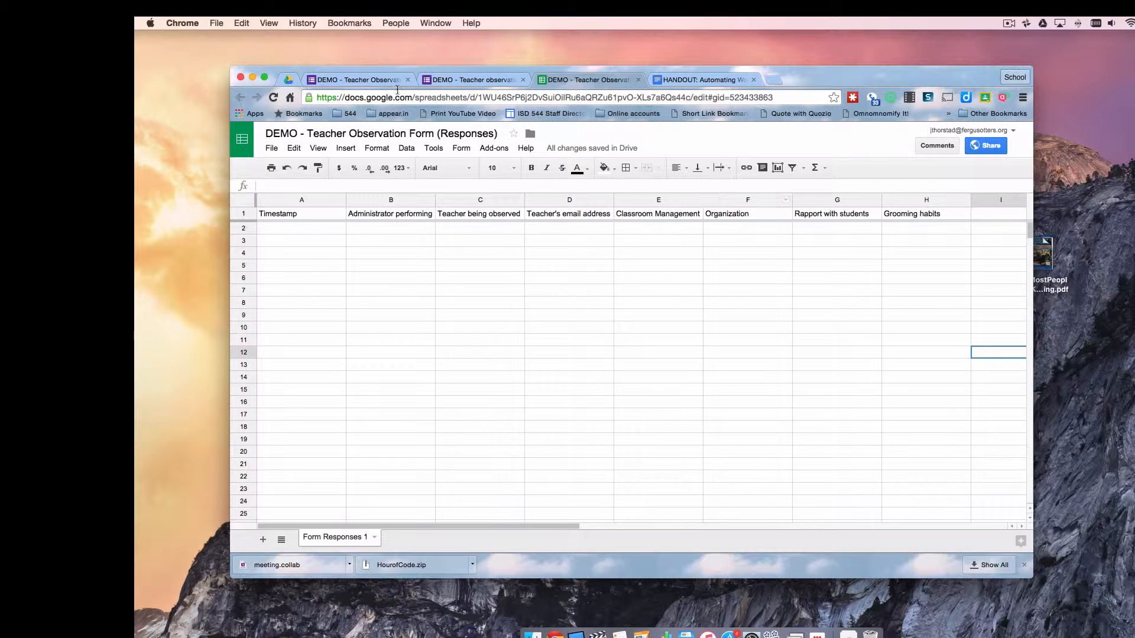
Switch to the TIES 2015 - Automating observations folder in Drive
{"action": "left_click", "coordinate": [288, 80]}
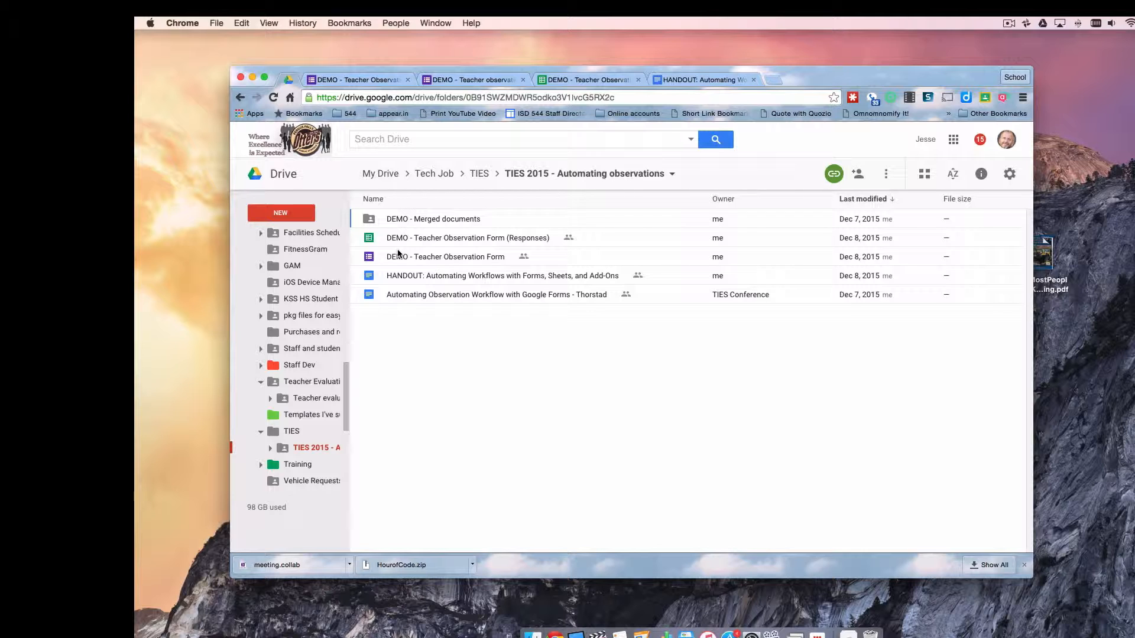
Open DEMO - Merged documents, browse each administrator's folder, then return to the partly filled form
{"action": "left_click", "coordinate": [424, 218]}
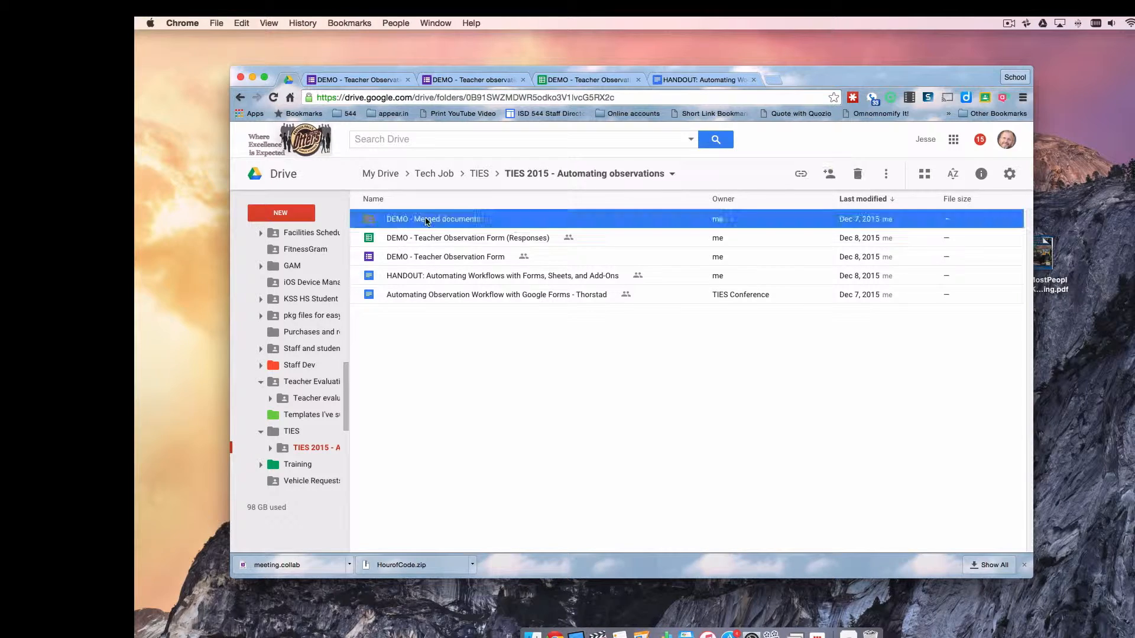
{"action": "double_click", "coordinate": [370, 221]}
{"action": "left_click", "coordinate": [433, 301]}
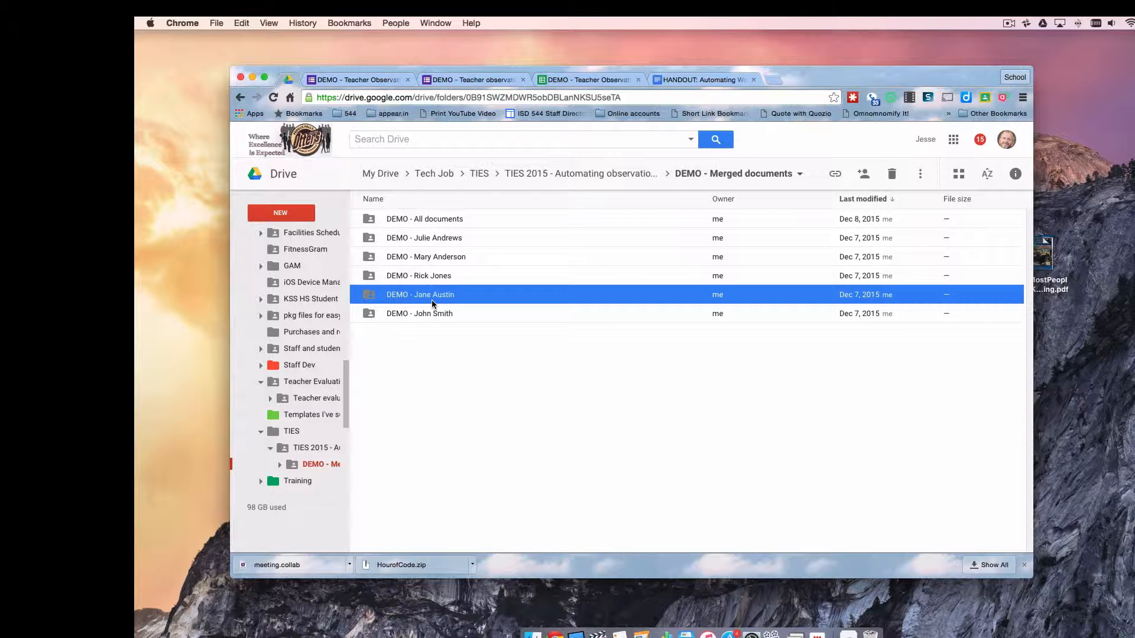
{"action": "left_click", "coordinate": [422, 220]}
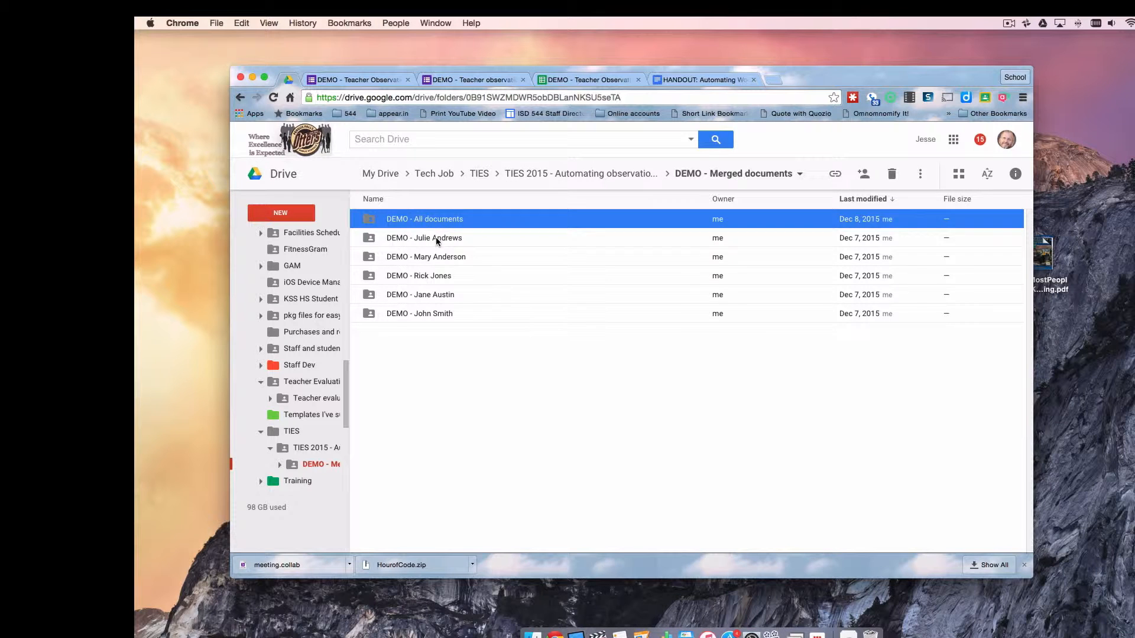
{"action": "left_click", "coordinate": [436, 239]}
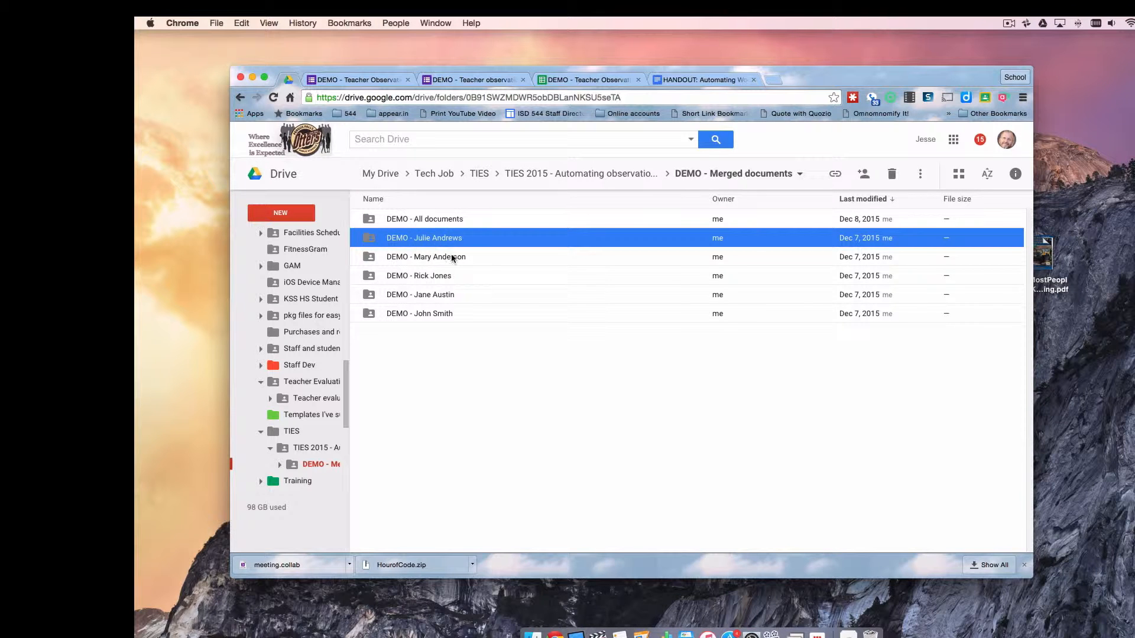
{"action": "left_click", "coordinate": [453, 258]}
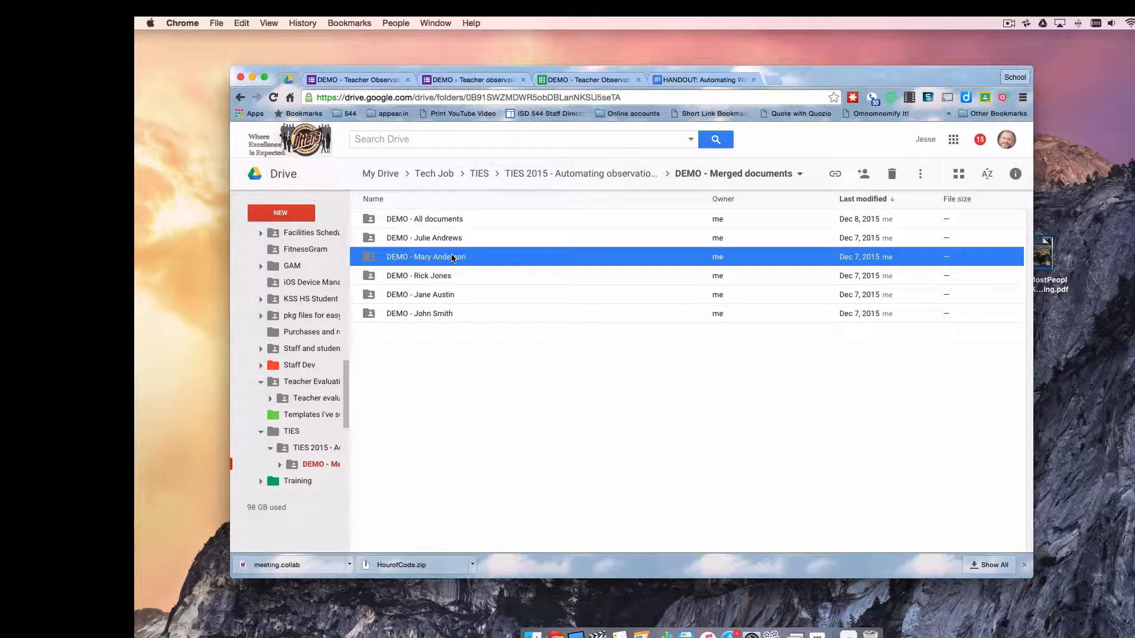
{"action": "left_click", "coordinate": [445, 275]}
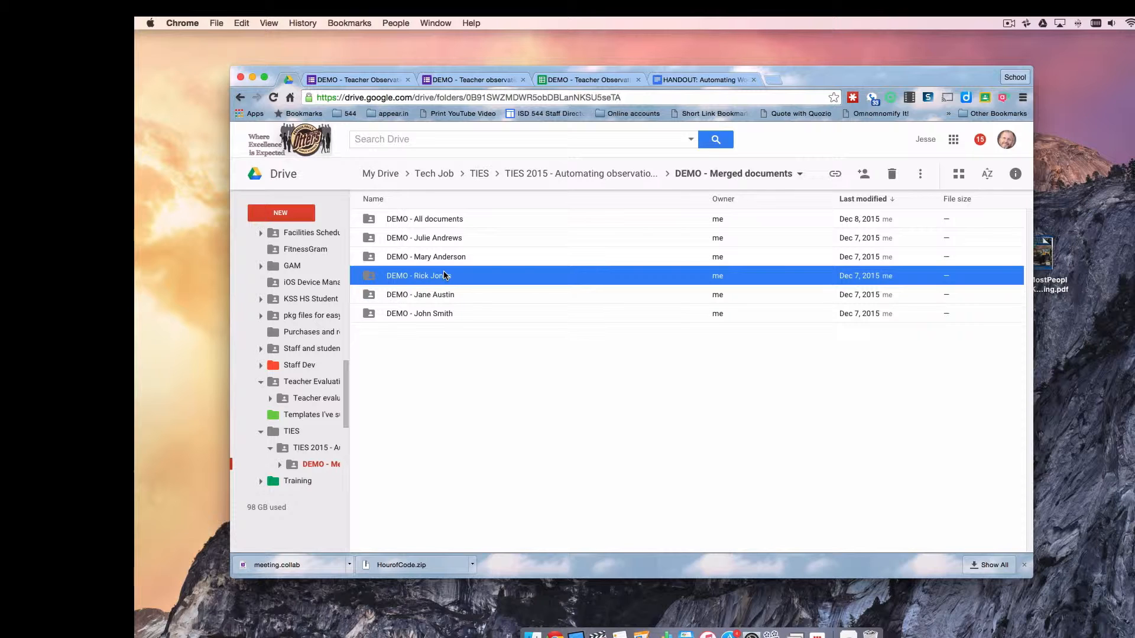
{"action": "left_click", "coordinate": [447, 240]}
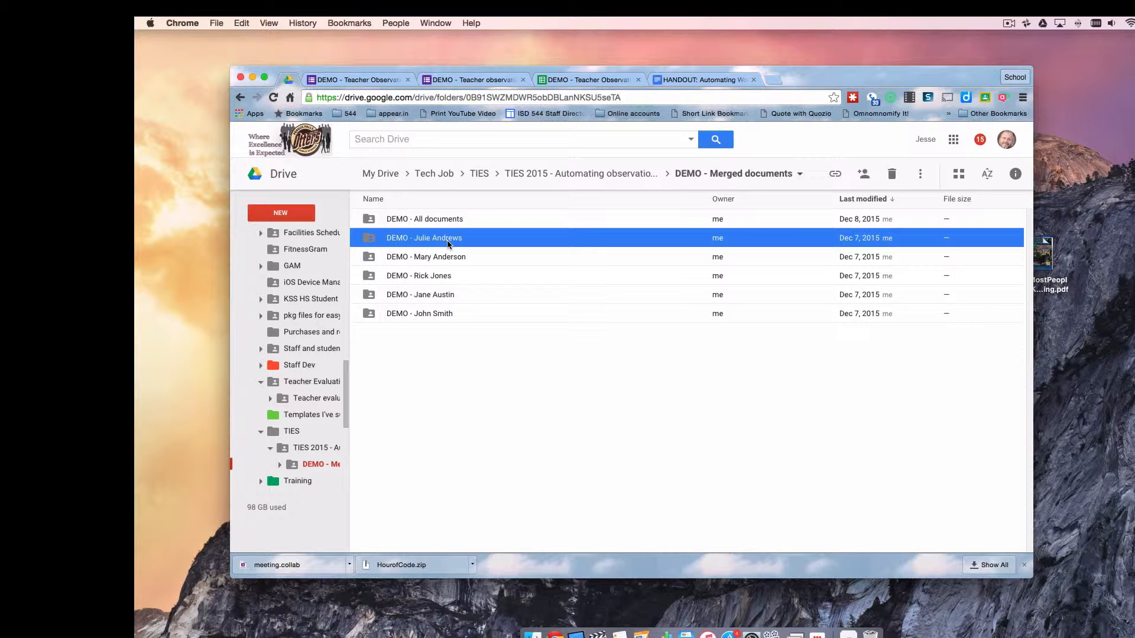
{"action": "left_click", "coordinate": [446, 255]}
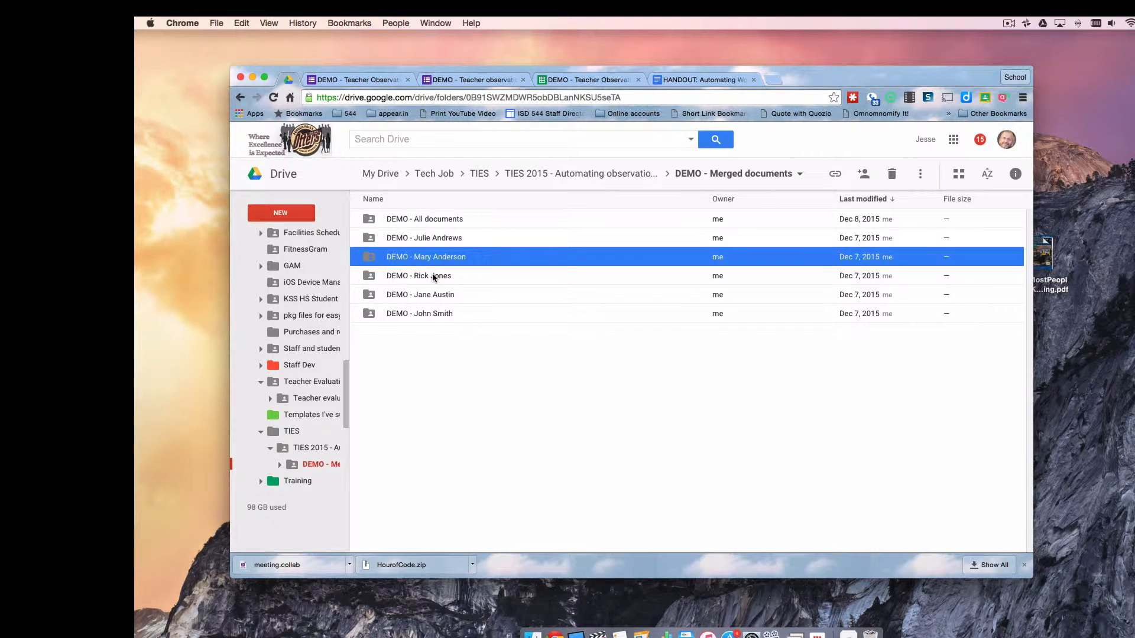
{"action": "left_click", "coordinate": [435, 275]}
{"action": "left_click", "coordinate": [438, 294]}
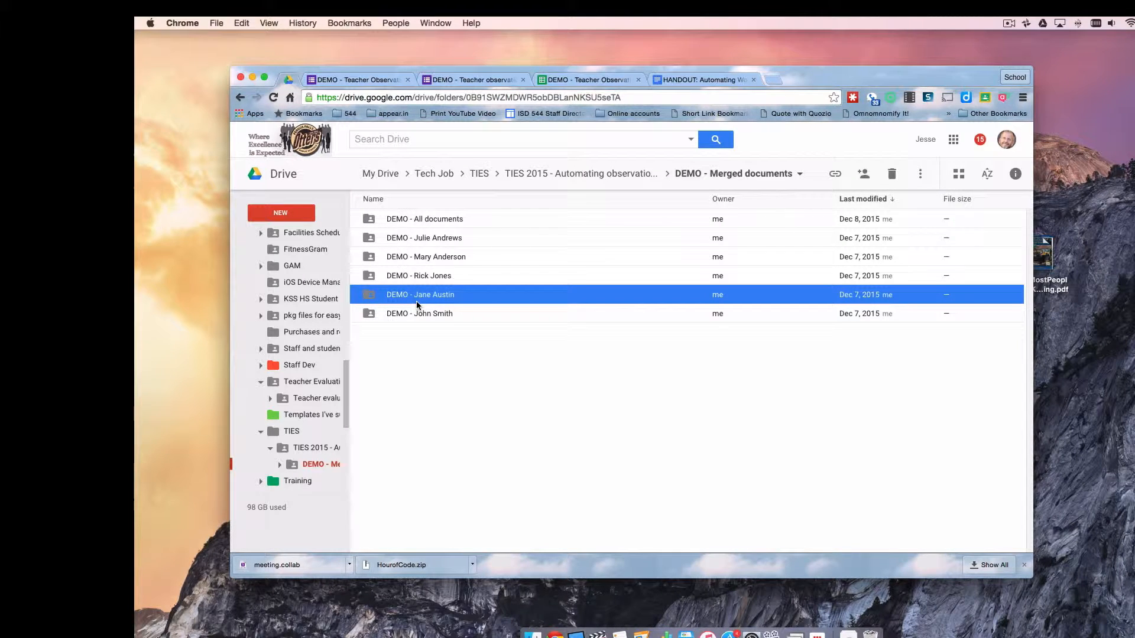
{"action": "left_click", "coordinate": [478, 79]}
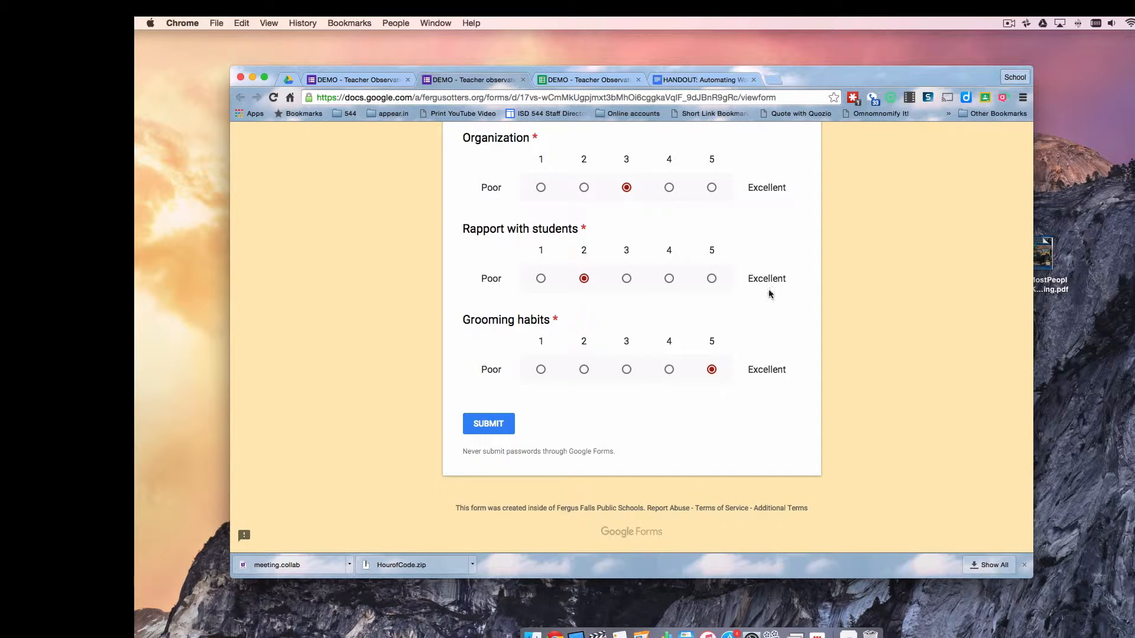
Enter the observed teacher's full name and e-mail address
{"action": "scroll", "coordinate": [770, 293], "scroll_direction": "up", "scroll_amount": 15}
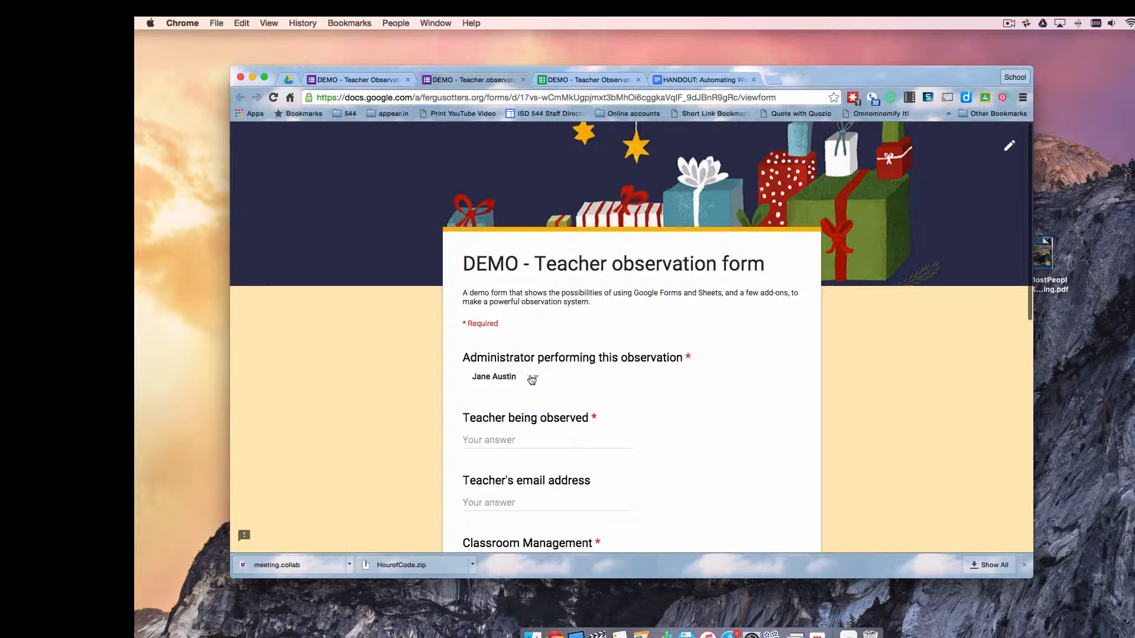
{"action": "left_click", "coordinate": [488, 441]}
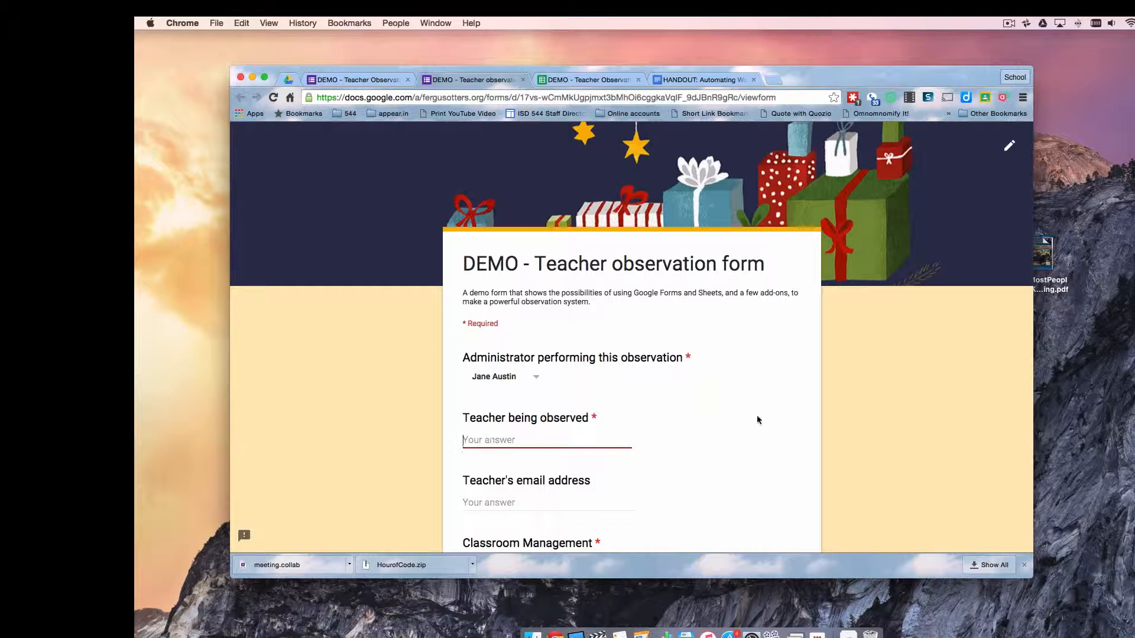
{"action": "scroll", "coordinate": [757, 418], "scroll_direction": "down", "scroll_amount": 3}
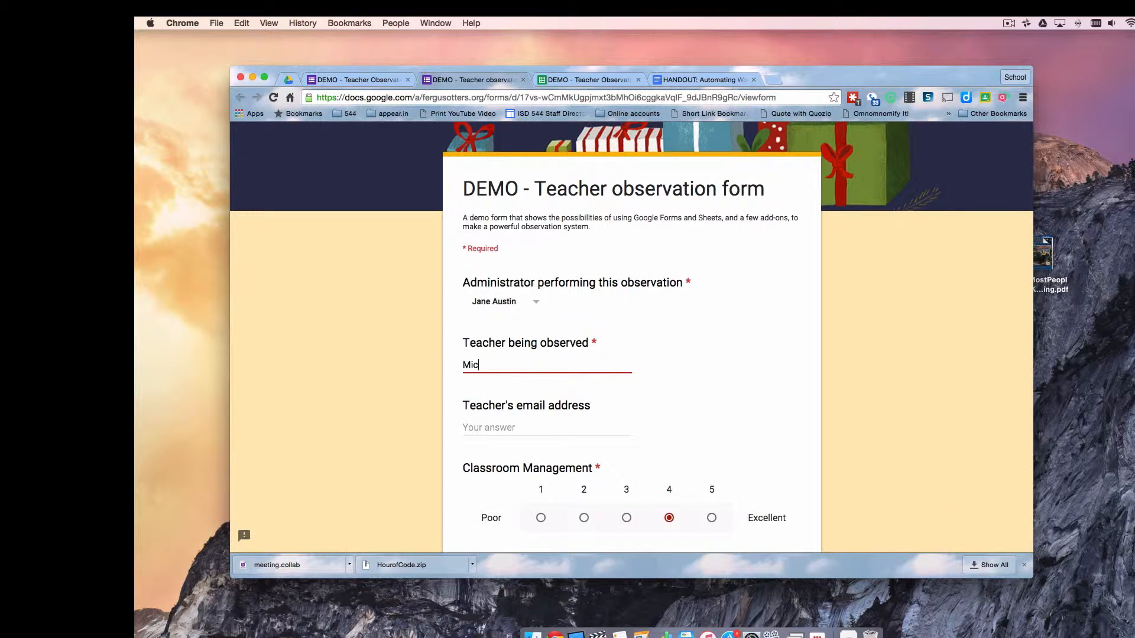
{"action": "left_click", "coordinate": [536, 421]}
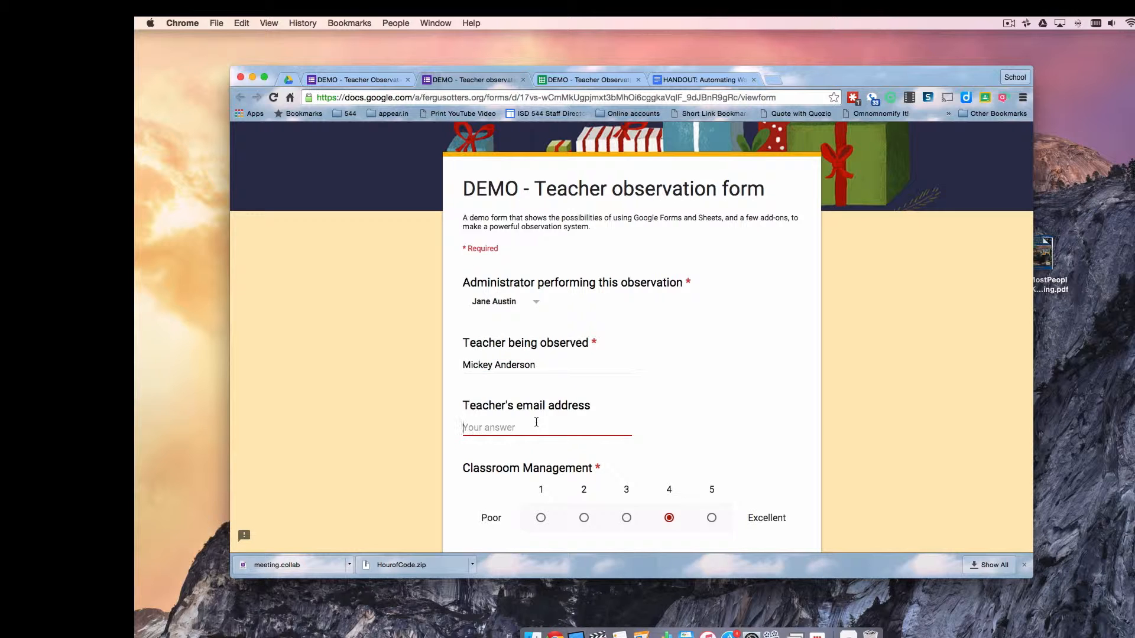
{"action": "type", "text": "manderso"}
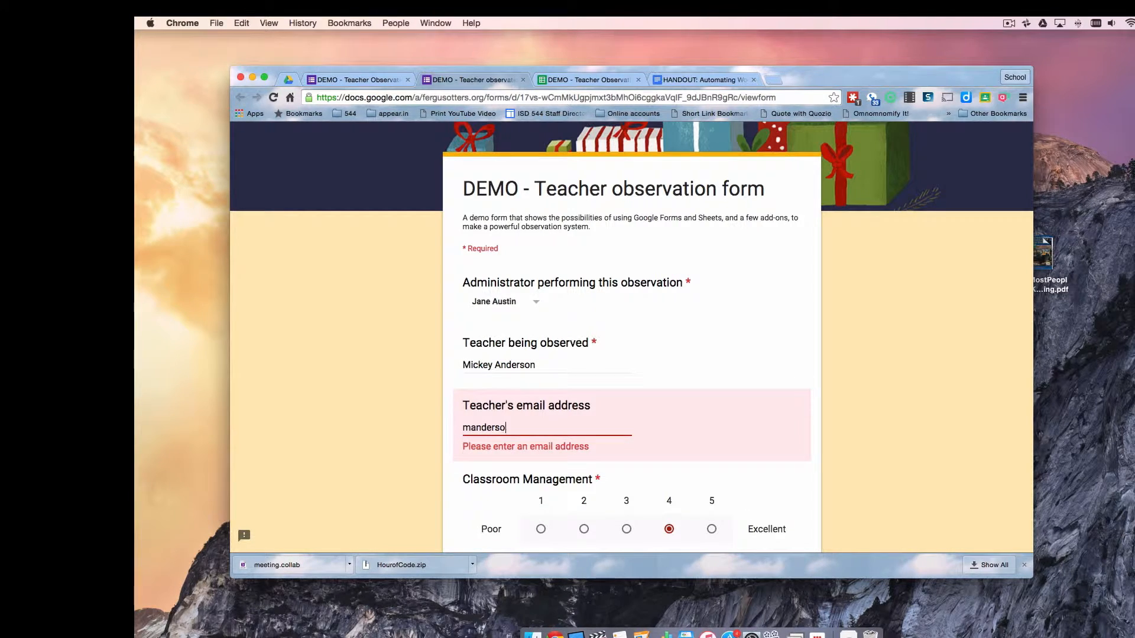
{"action": "type", "text": "n@notarealschool.org"}
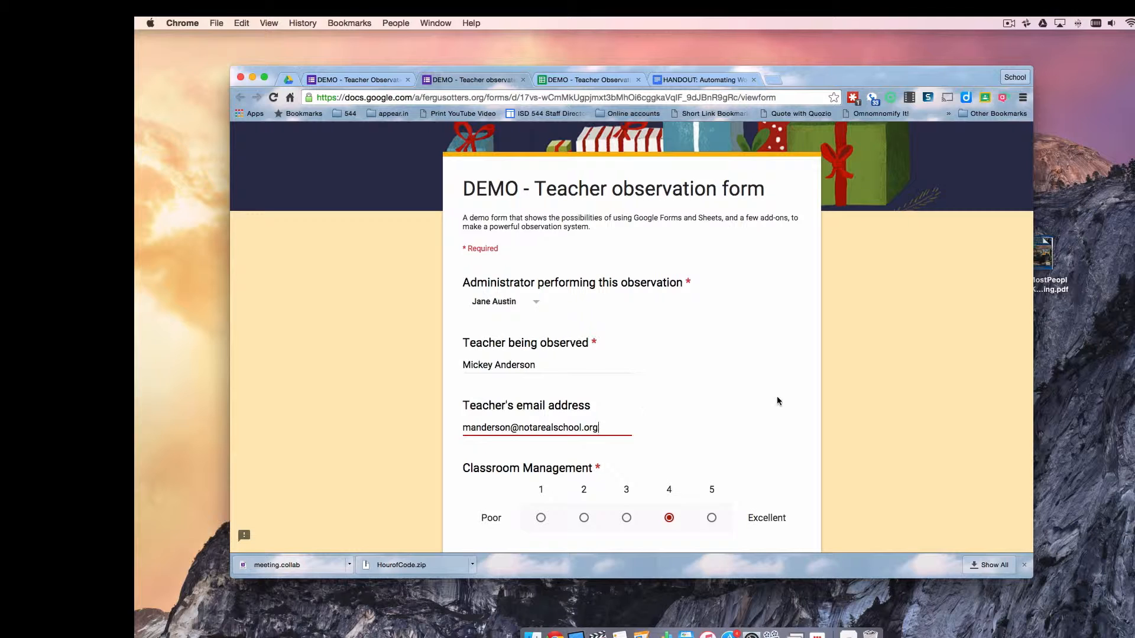
Submit the completed observation and switch to the responses spreadsheet
{"action": "scroll", "coordinate": [777, 396], "scroll_direction": "down", "scroll_amount": 3}
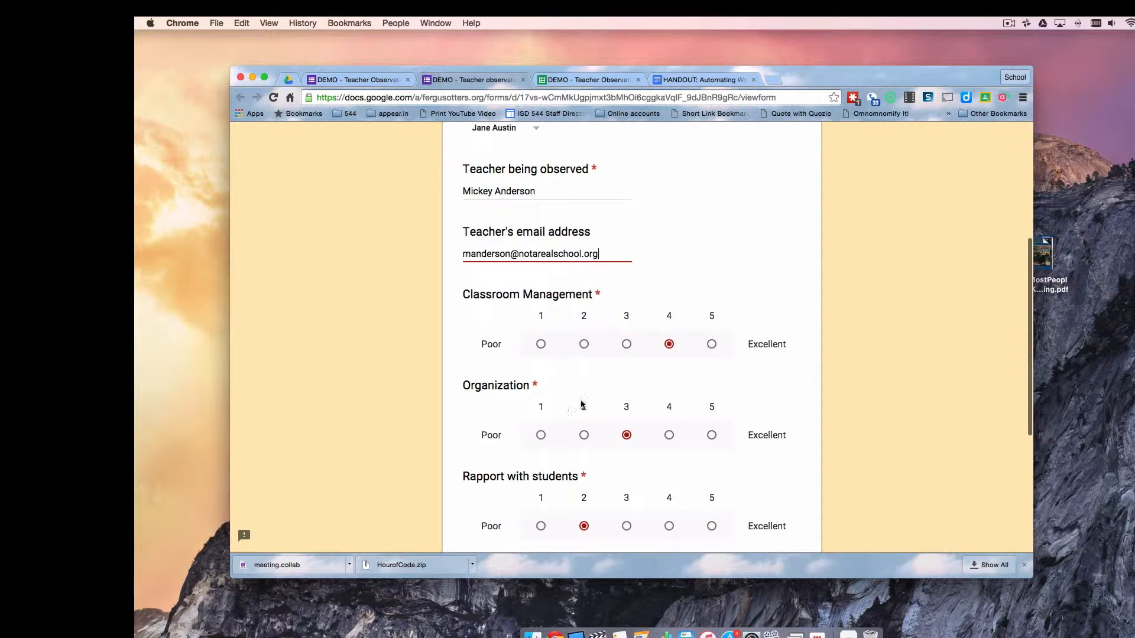
{"action": "scroll", "coordinate": [714, 458], "scroll_direction": "down", "scroll_amount": 2}
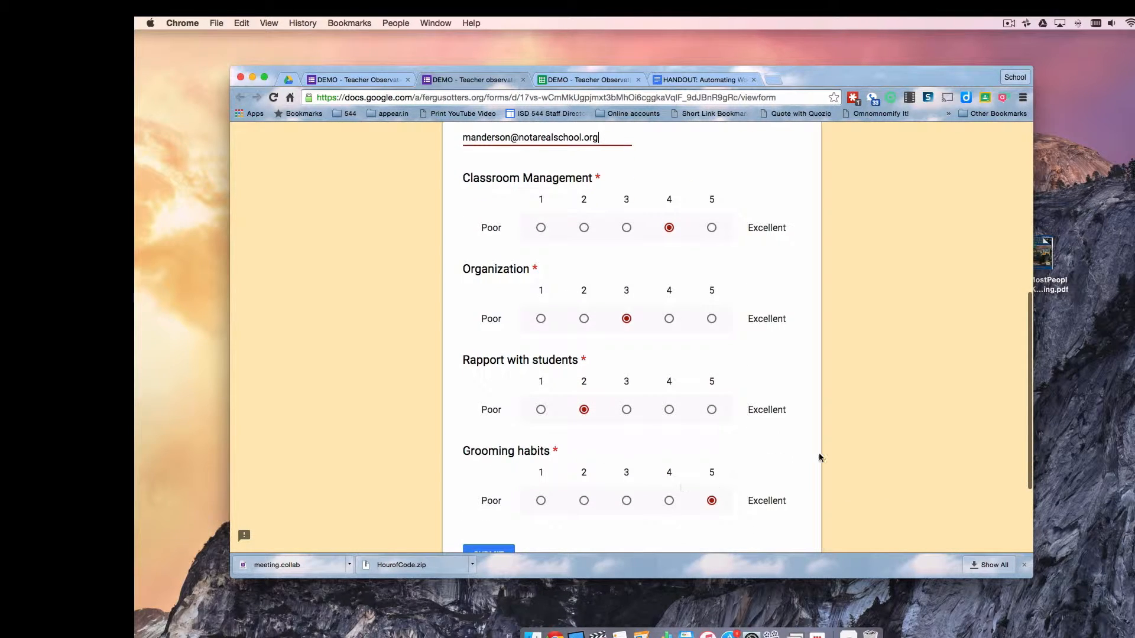
{"action": "scroll", "coordinate": [819, 457], "scroll_direction": "down", "scroll_amount": 2}
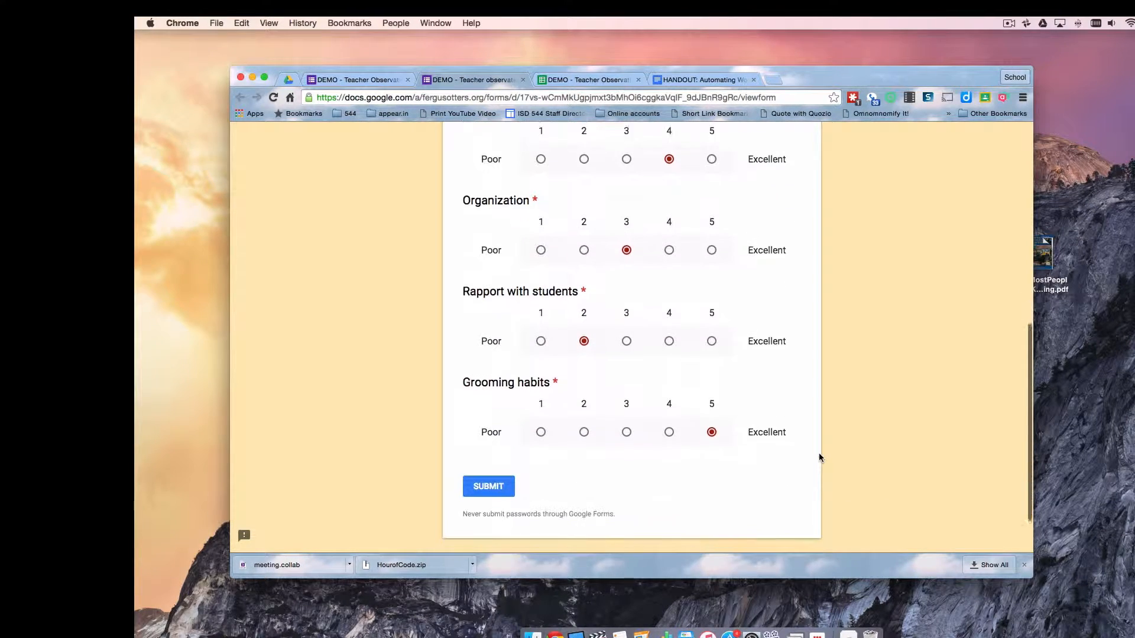
{"action": "left_click", "coordinate": [490, 481]}
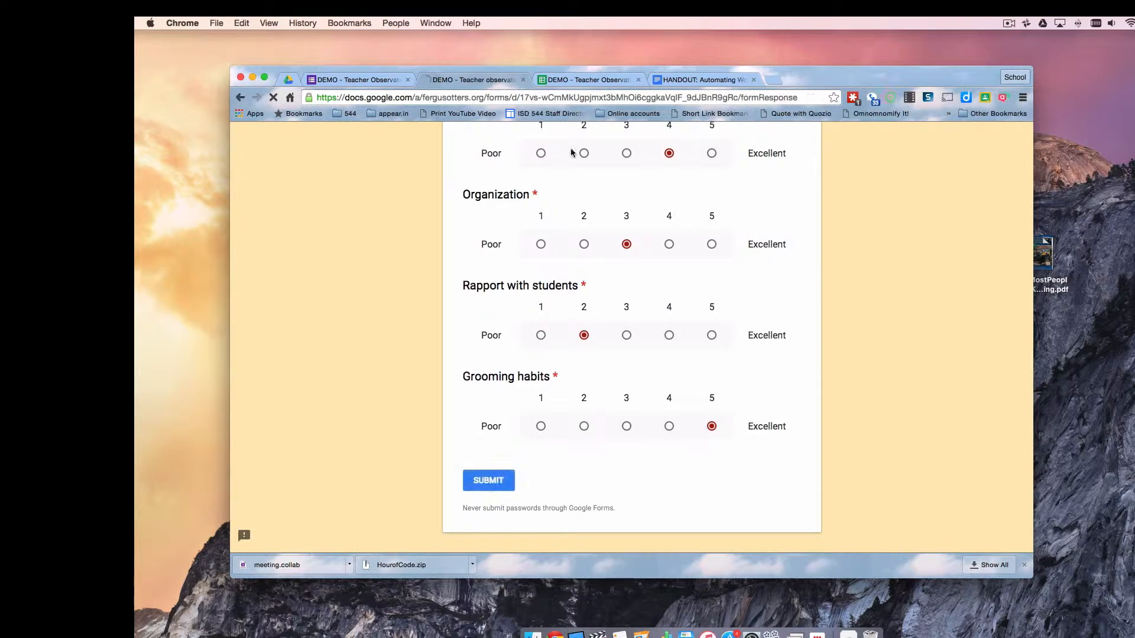
{"action": "left_click", "coordinate": [579, 82]}
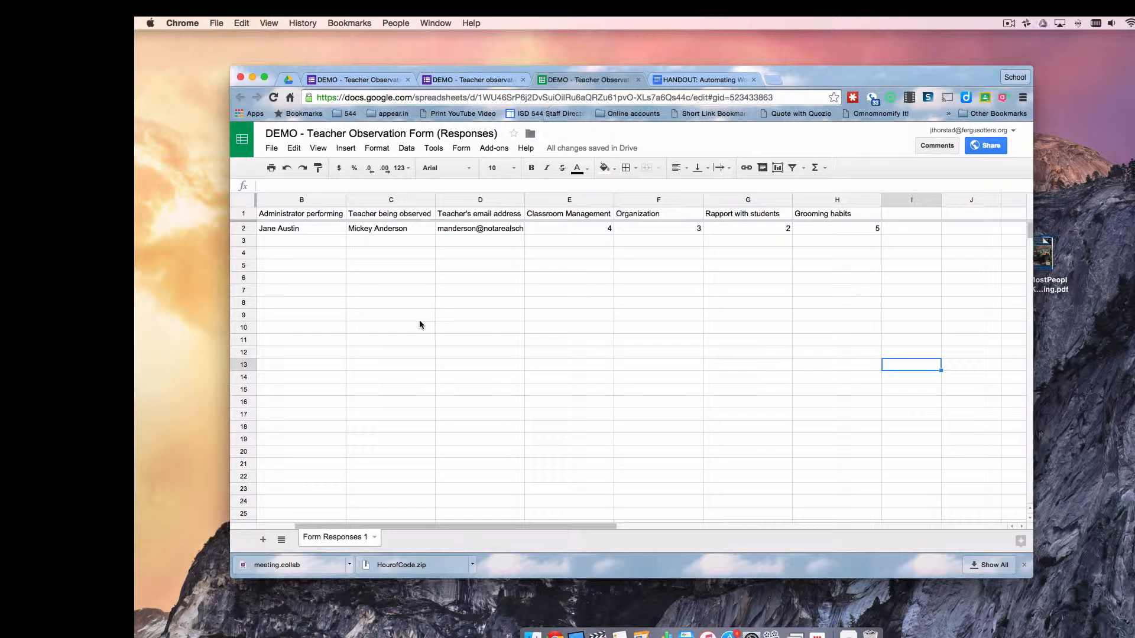
Inspect row 2's administrator, teacher, e-mail and scores in B2–F2, then return to the form
{"action": "scroll", "coordinate": [421, 325], "scroll_direction": "left", "scroll_amount": 2}
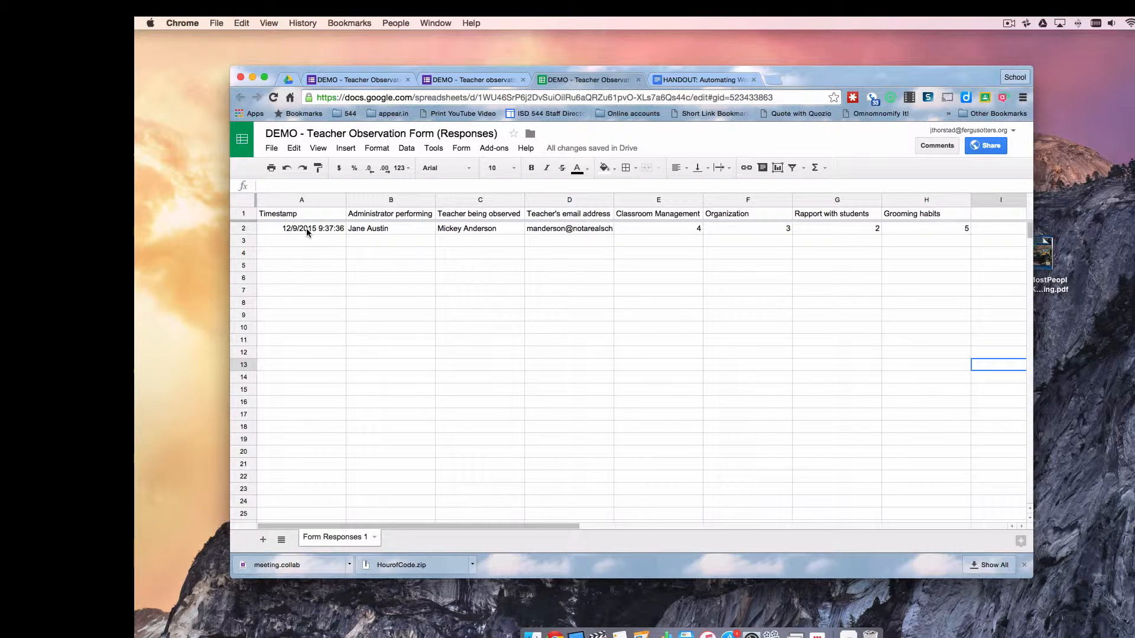
{"action": "left_click", "coordinate": [388, 230]}
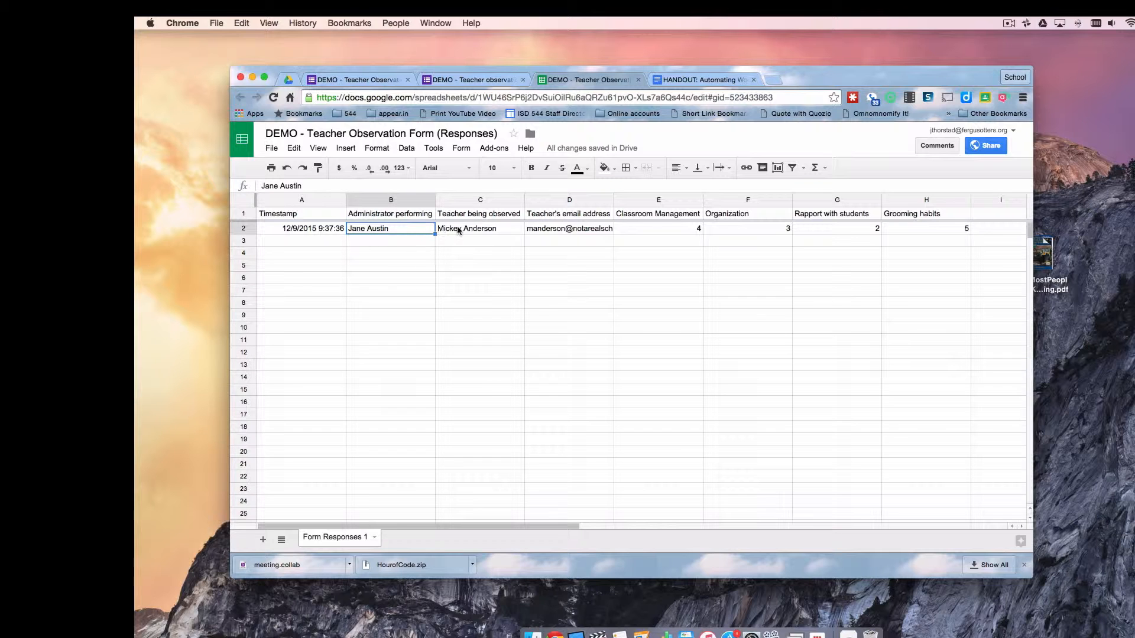
{"action": "left_click", "coordinate": [460, 230]}
{"action": "left_click", "coordinate": [550, 231]}
{"action": "left_click", "coordinate": [649, 229]}
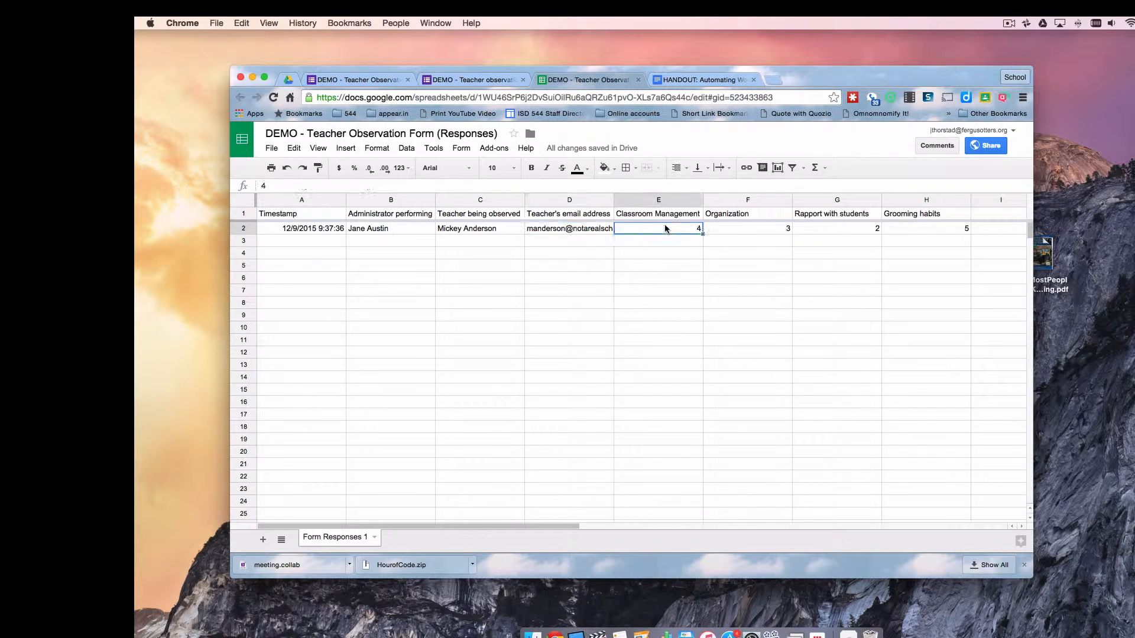
{"action": "left_click", "coordinate": [737, 233]}
{"action": "scroll", "coordinate": [782, 326], "scroll_direction": "right", "scroll_amount": 3}
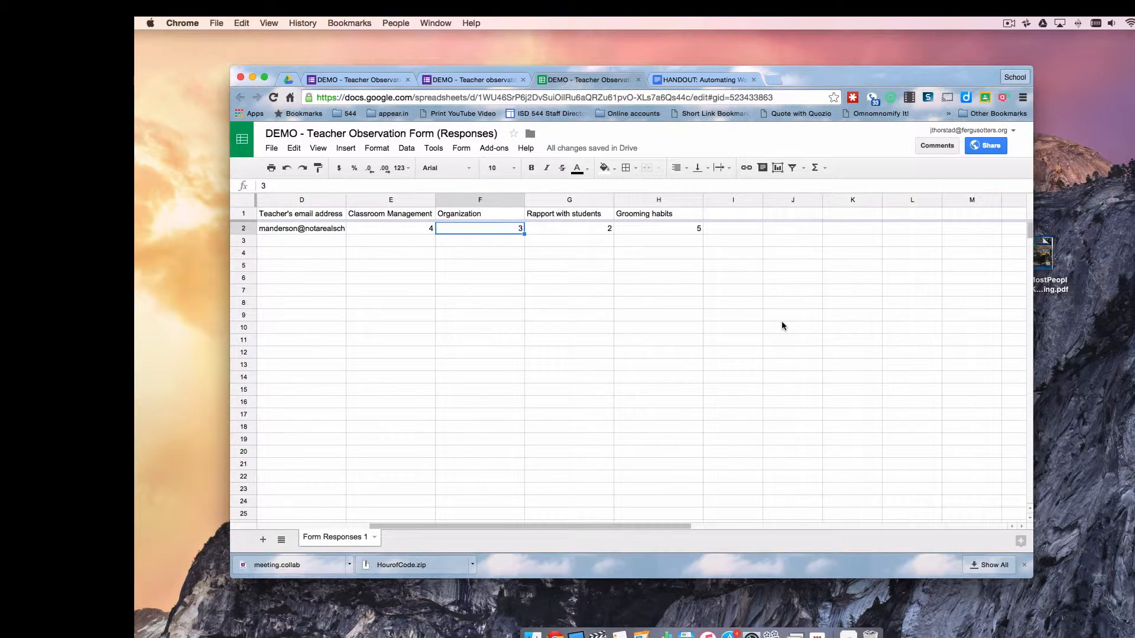
{"action": "scroll", "coordinate": [782, 326], "scroll_direction": "left", "scroll_amount": 3}
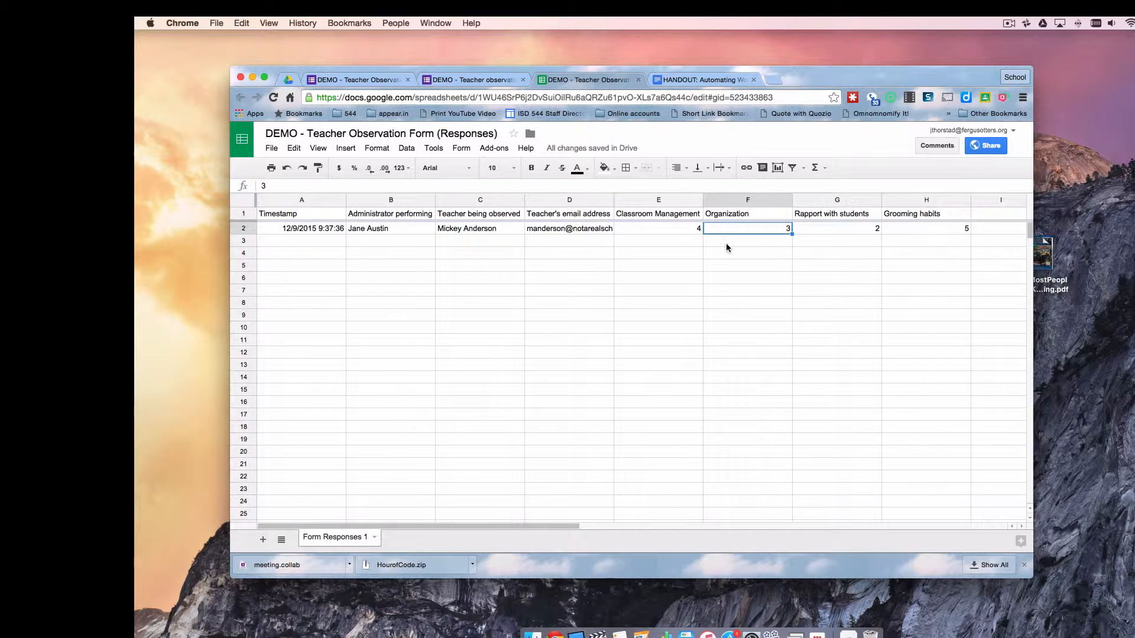
{"action": "left_click", "coordinate": [479, 82]}
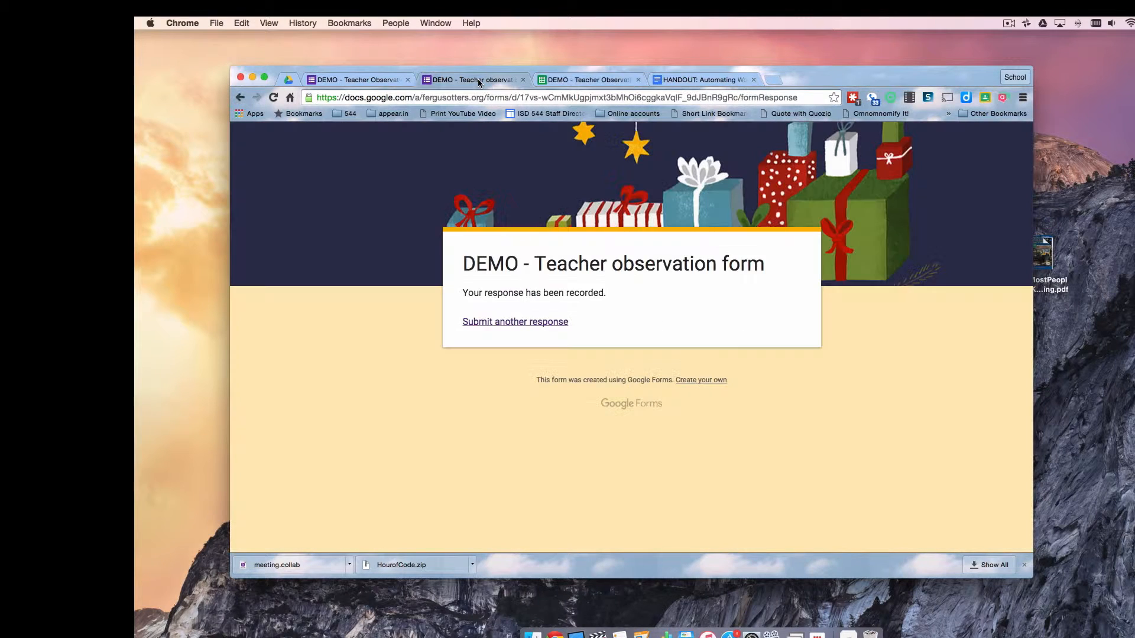
Start another response, choose an administrator, and enter the second teacher's name and e-mail
{"action": "left_click", "coordinate": [508, 323]}
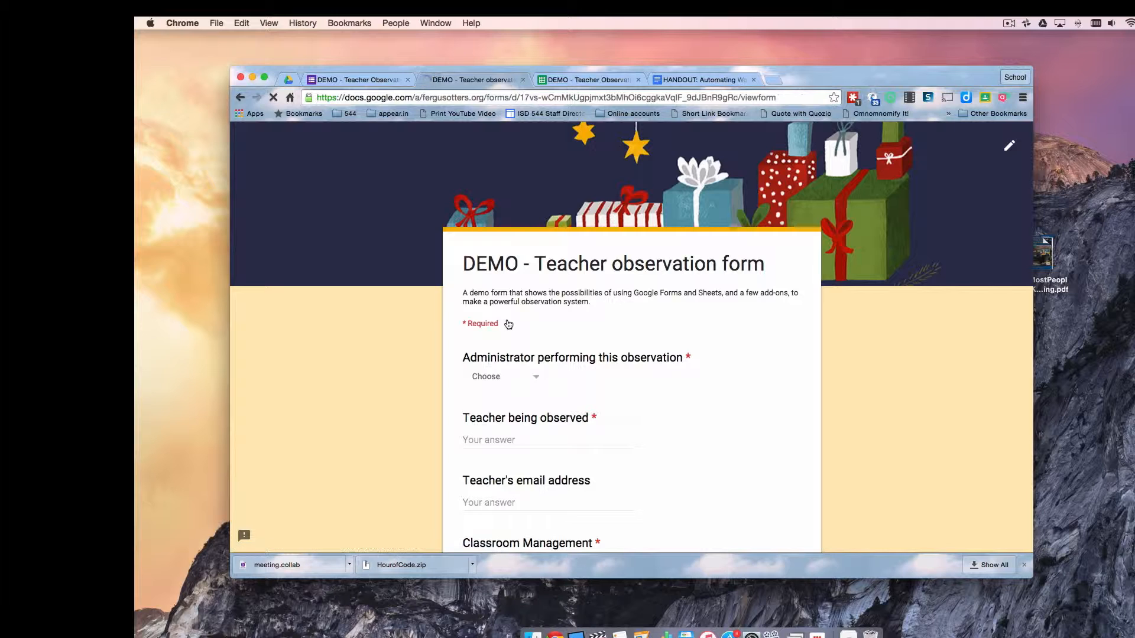
{"action": "left_click", "coordinate": [534, 383]}
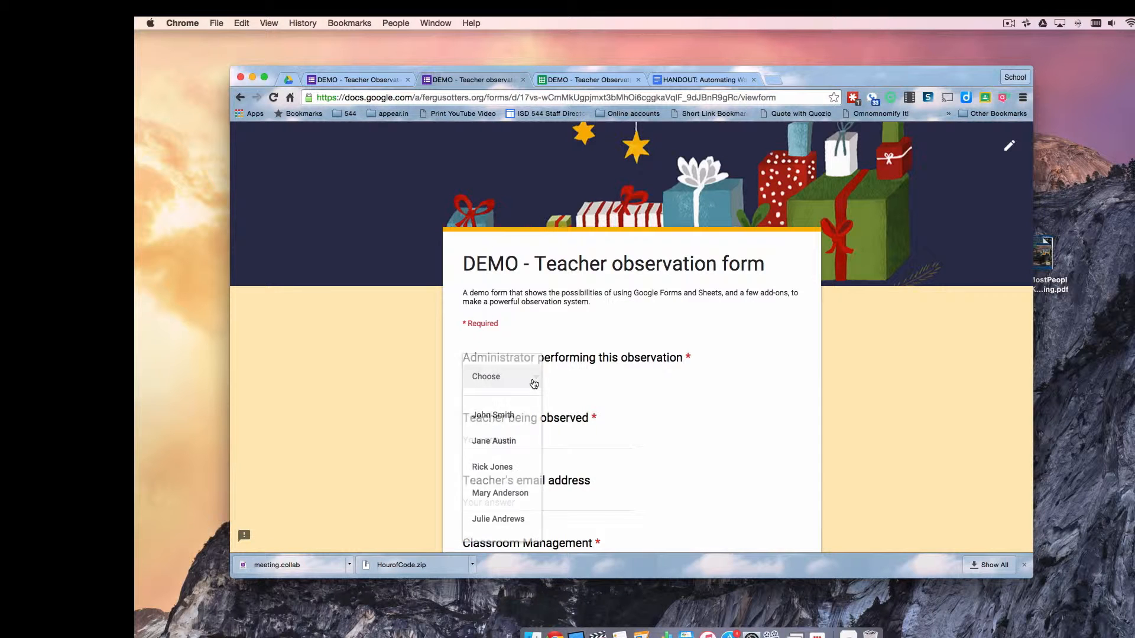
{"action": "left_click", "coordinate": [508, 410]}
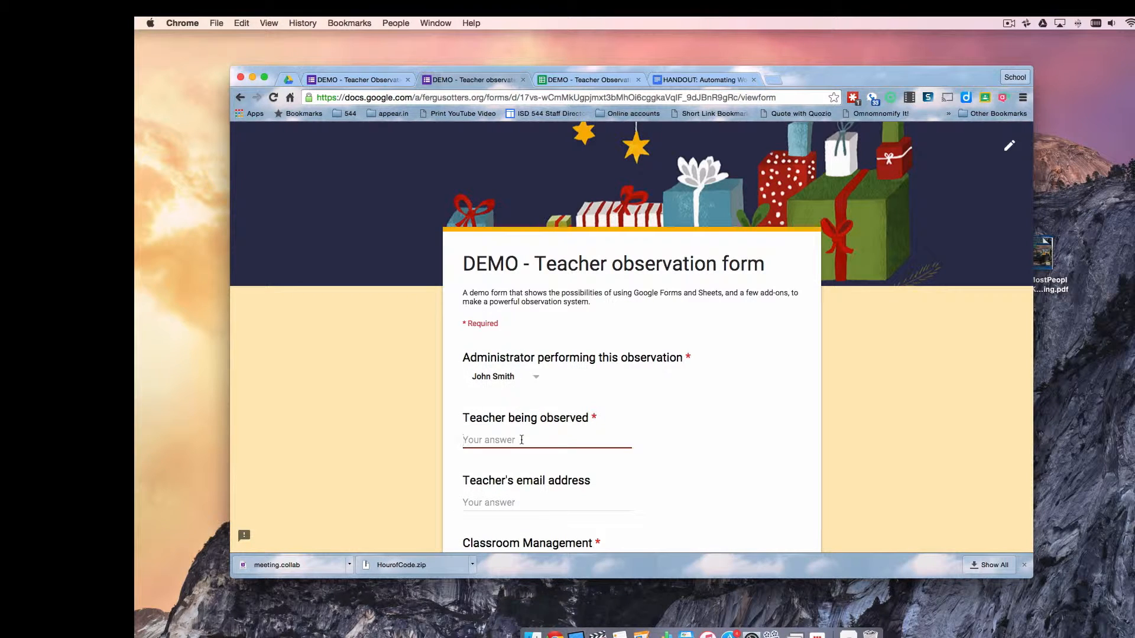
{"action": "key", "text": "Tab"}
{"action": "type", "text": "rolson@nota"}
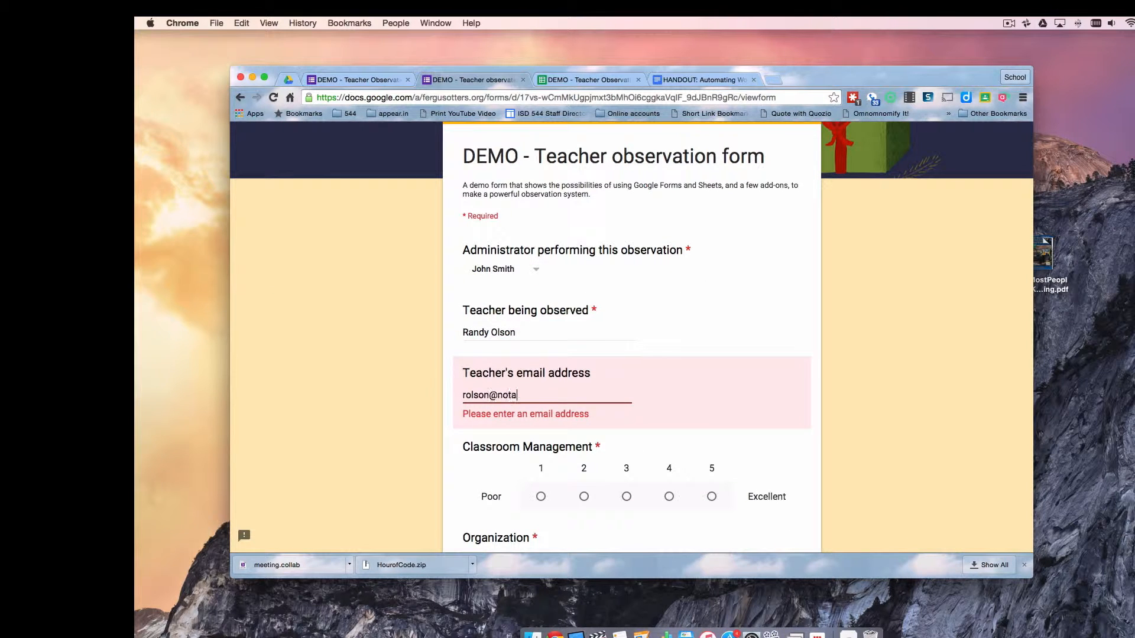
{"action": "type", "text": "realschool.org"}
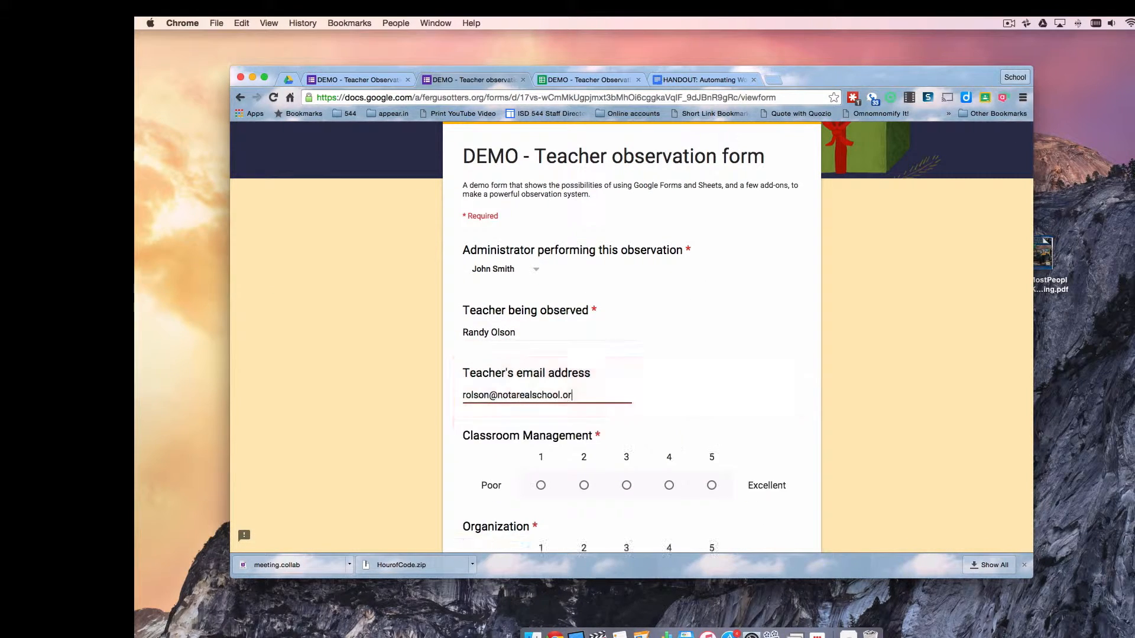
Rate the second teacher 3, 4, 2 and 2, submit, and view the responses sheet
{"action": "left_click", "coordinate": [626, 497]}
{"action": "scroll", "coordinate": [677, 470], "scroll_direction": "down", "scroll_amount": 3}
{"action": "left_click", "coordinate": [669, 490]}
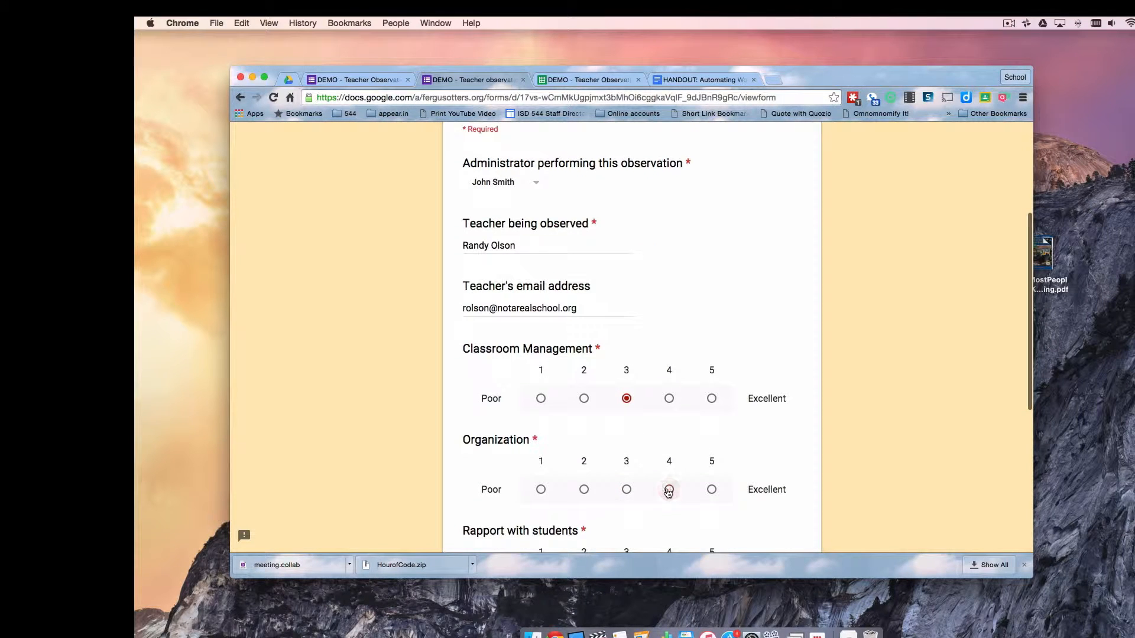
{"action": "scroll", "coordinate": [668, 488], "scroll_direction": "down", "scroll_amount": 3}
{"action": "left_click", "coordinate": [584, 458]}
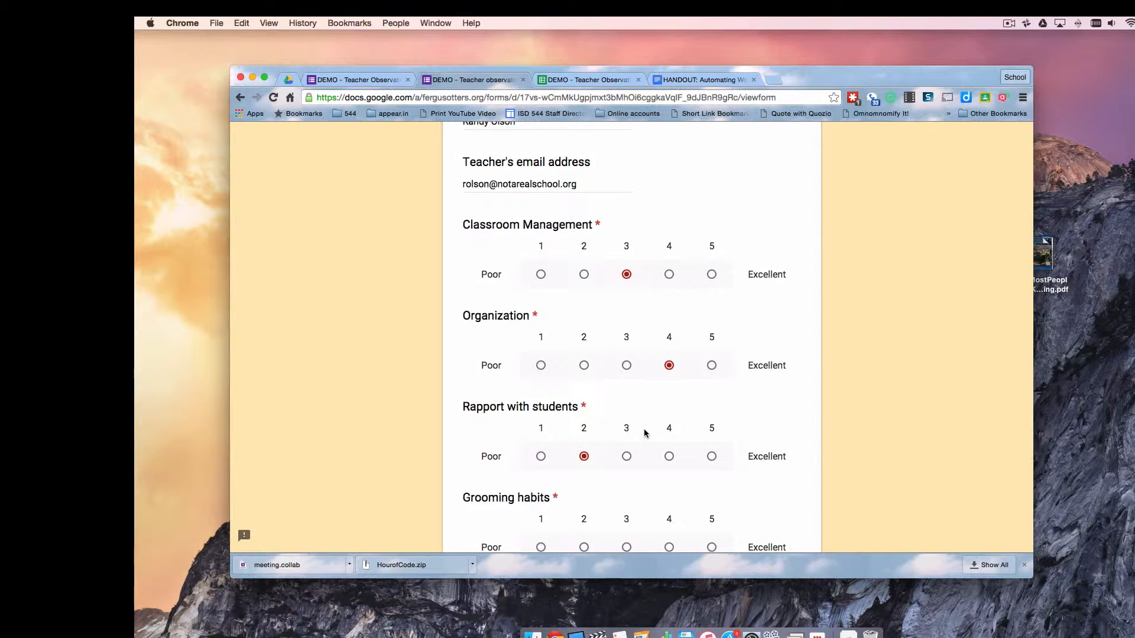
{"action": "scroll", "coordinate": [643, 428], "scroll_direction": "up", "scroll_amount": 1}
{"action": "scroll", "coordinate": [643, 427], "scroll_direction": "down", "scroll_amount": 5}
{"action": "left_click", "coordinate": [584, 422]}
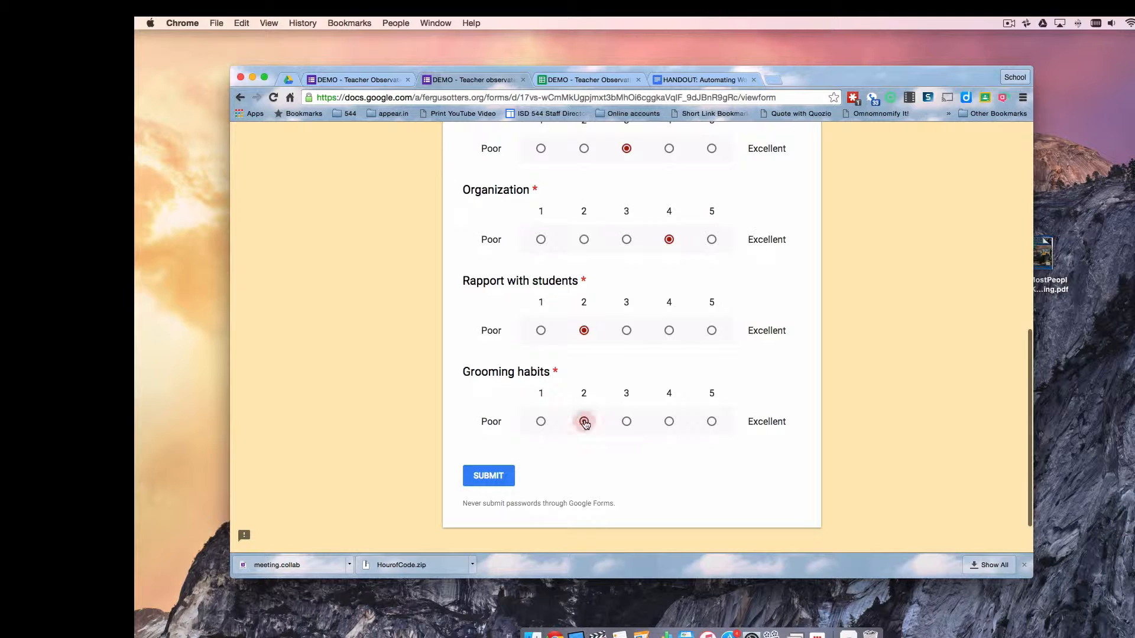
{"action": "left_click", "coordinate": [488, 480]}
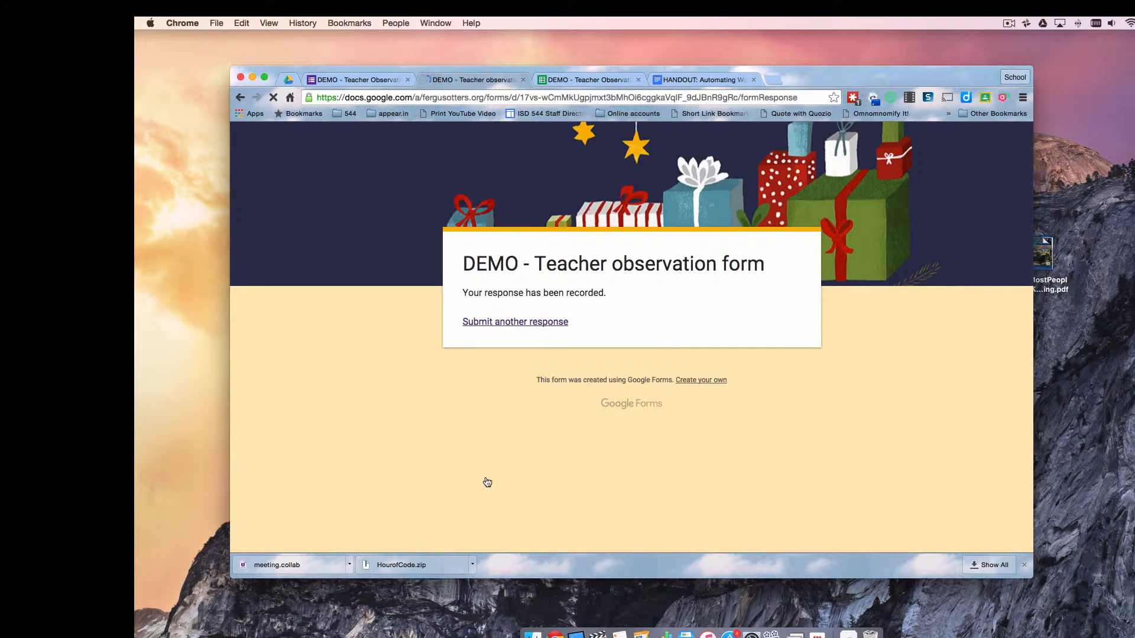
{"action": "left_click", "coordinate": [578, 80]}
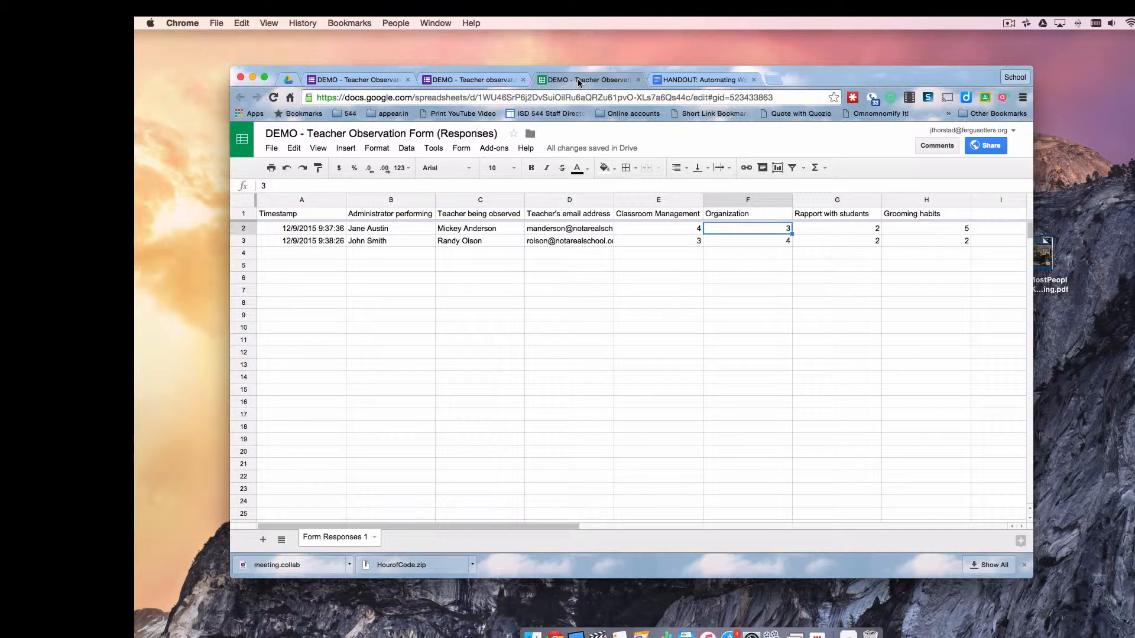
Scroll across row 3 to check the second observation, then open the form editor
{"action": "scroll", "coordinate": [784, 418], "scroll_direction": "right", "scroll_amount": 2}
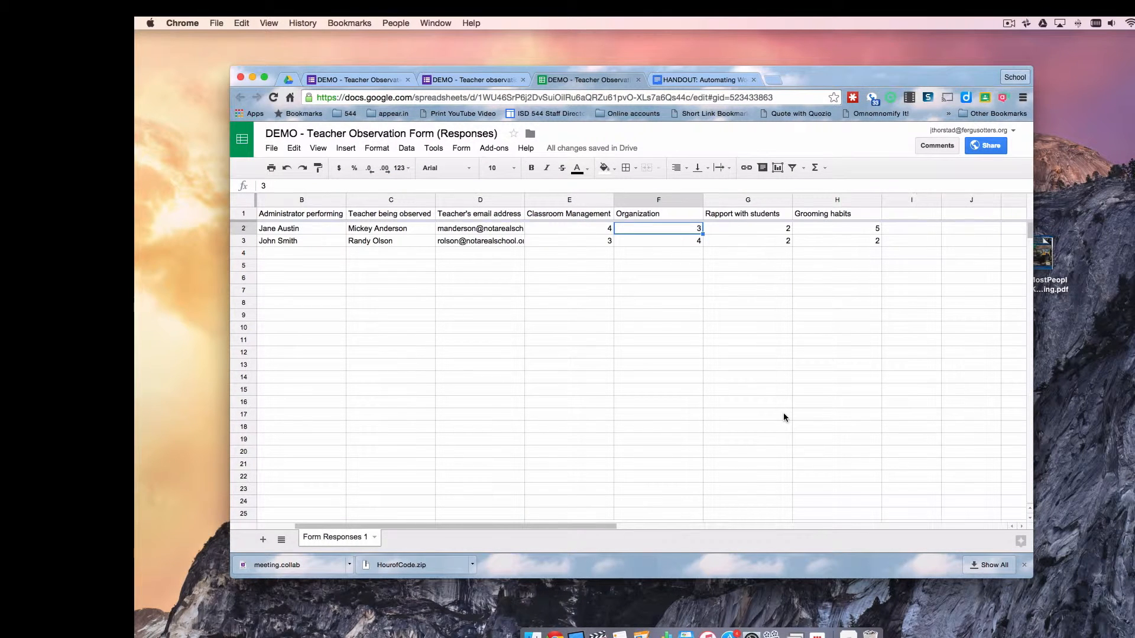
{"action": "scroll", "coordinate": [784, 417], "scroll_direction": "left", "scroll_amount": 2}
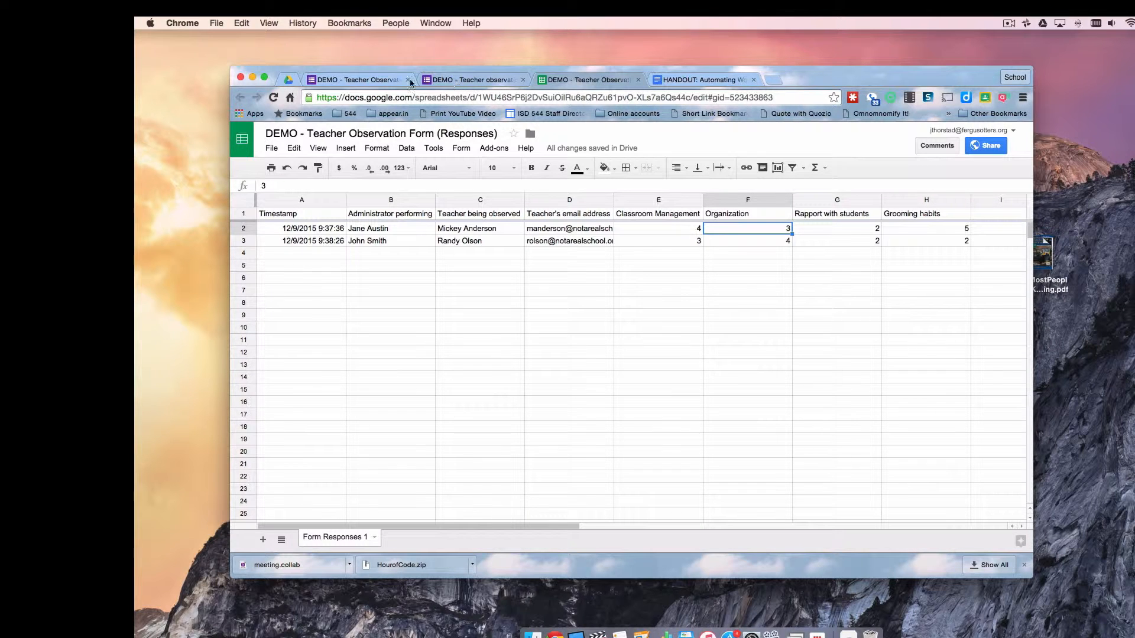
{"action": "left_click", "coordinate": [378, 79]}
Add a new question titled Summary with the Paragraph answer type
{"action": "scroll", "coordinate": [628, 411], "scroll_direction": "down", "scroll_amount": 5}
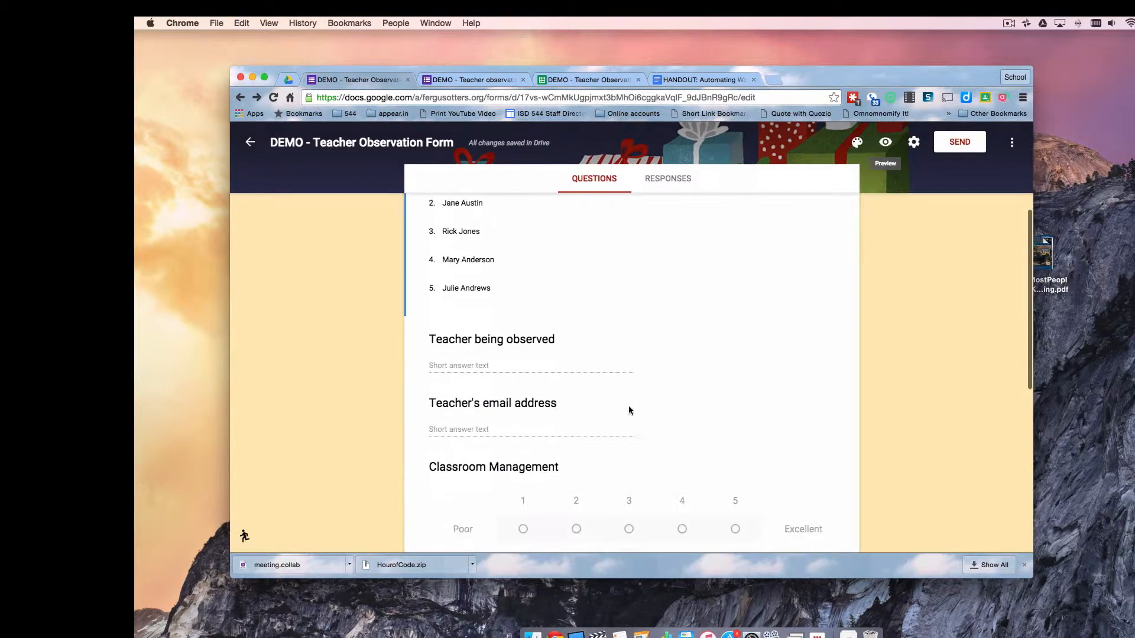
{"action": "scroll", "coordinate": [629, 408], "scroll_direction": "down", "scroll_amount": 7}
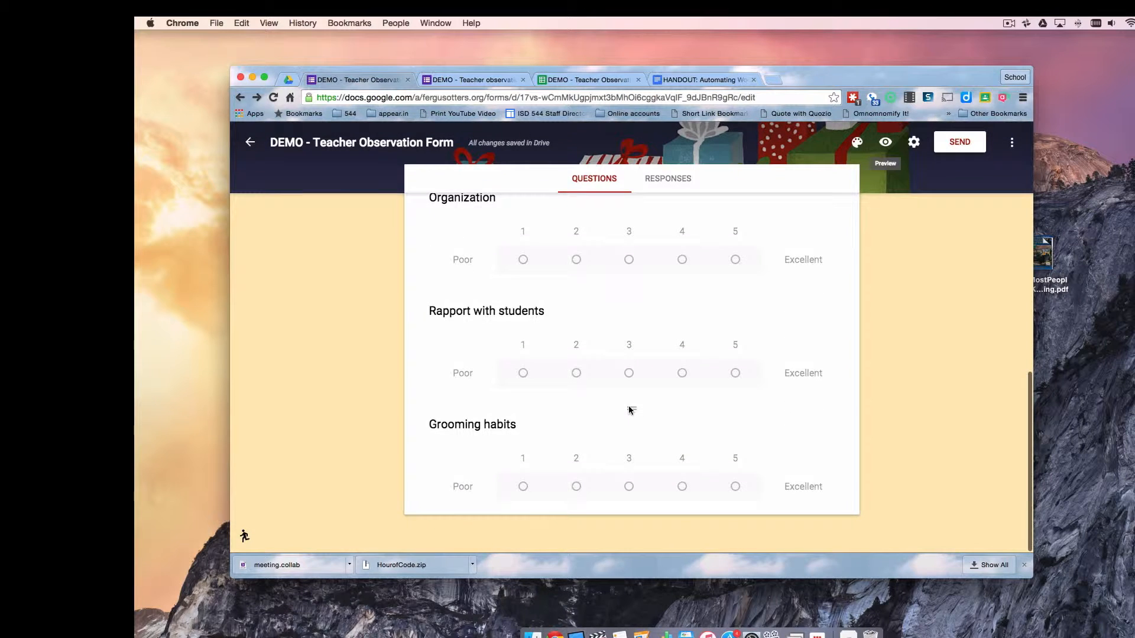
{"action": "scroll", "coordinate": [629, 409], "scroll_direction": "up", "scroll_amount": 12}
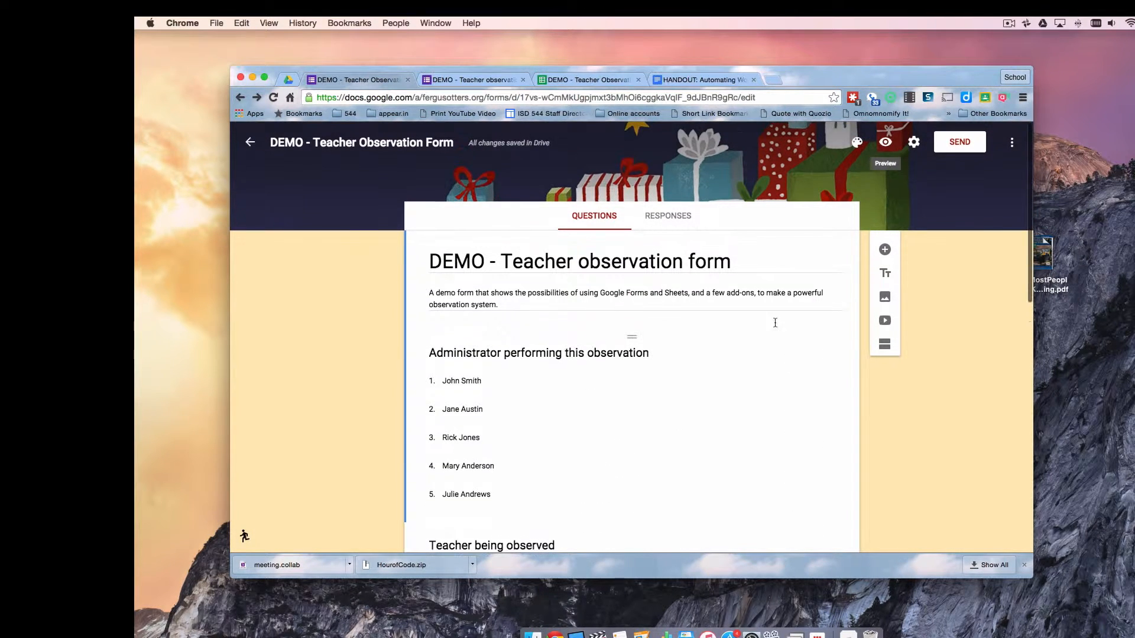
{"action": "left_click", "coordinate": [884, 250]}
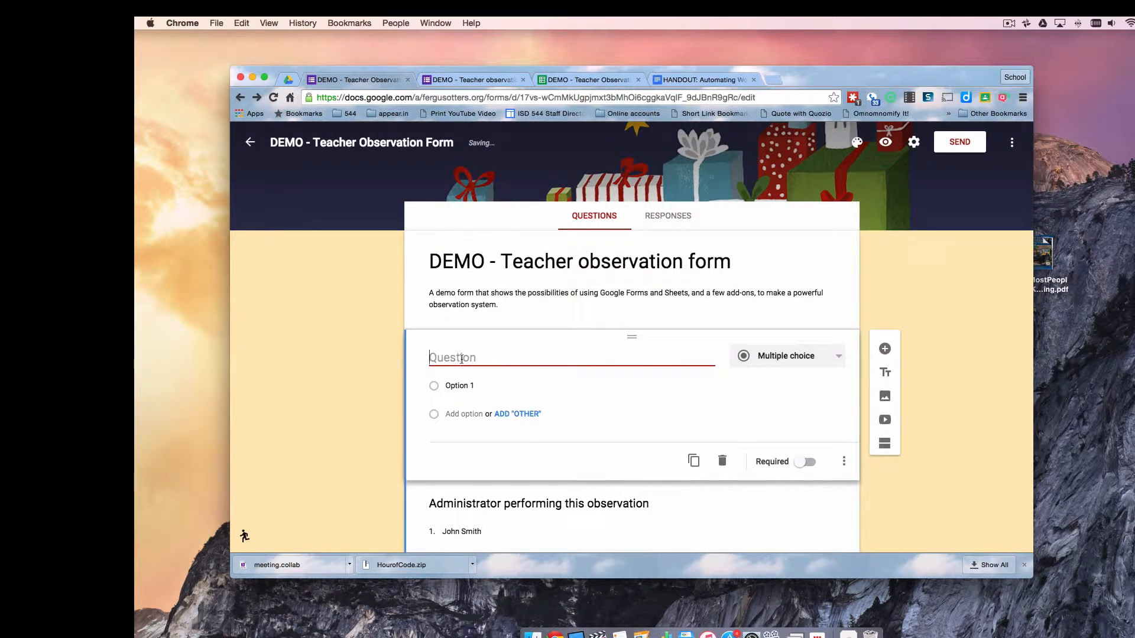
{"action": "type", "text": "Summary"}
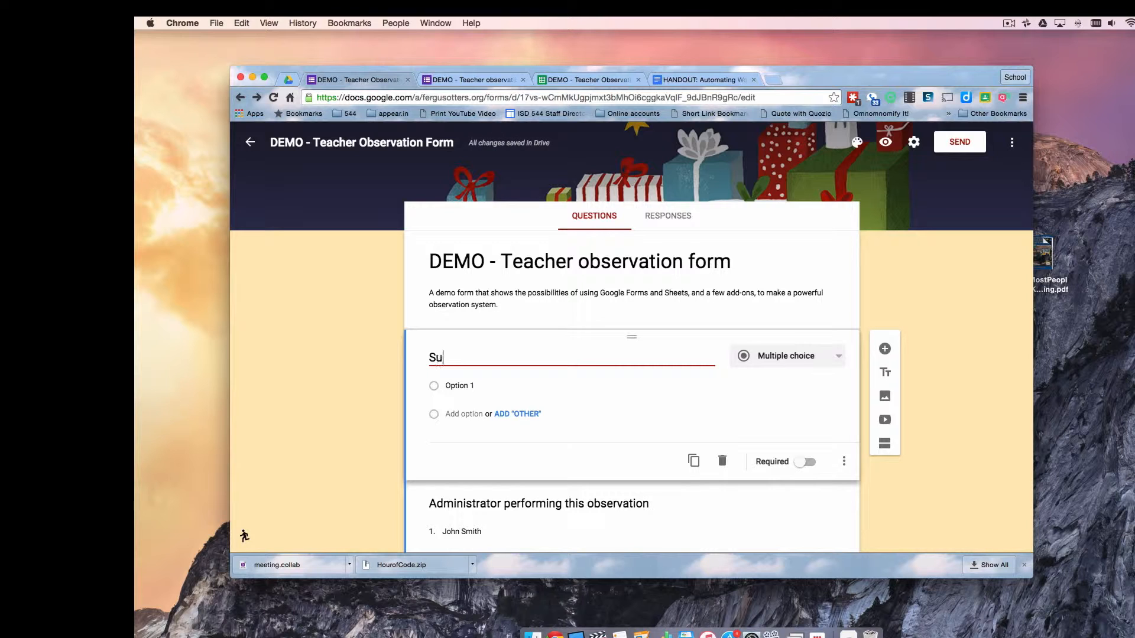
{"action": "left_click", "coordinate": [835, 360]}
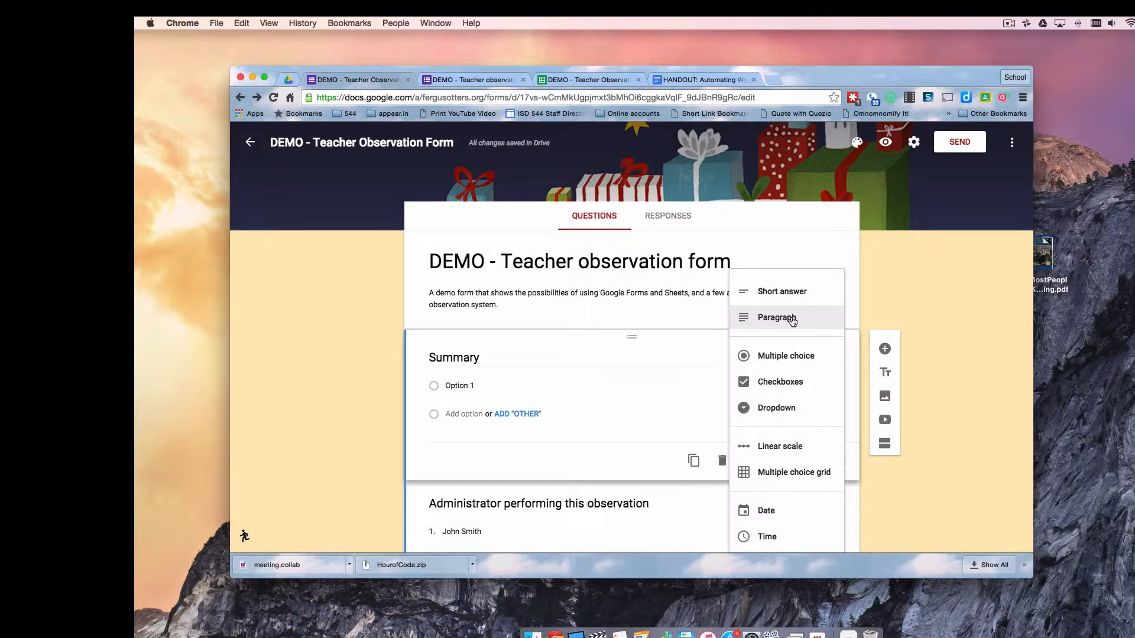
{"action": "left_click", "coordinate": [792, 321]}
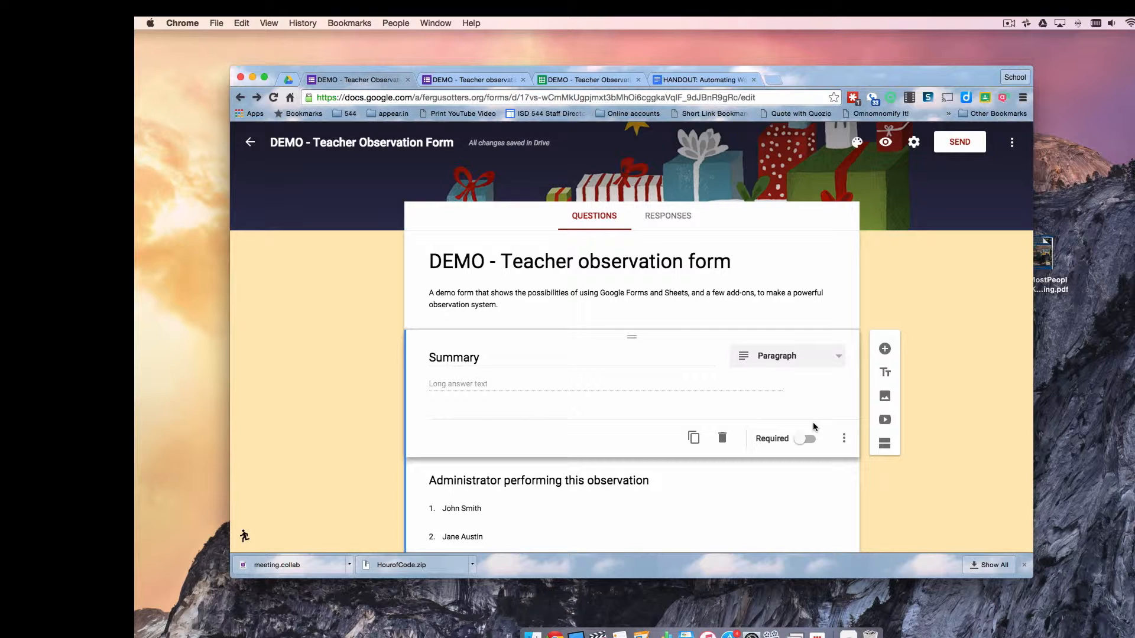
Move the Summary question below Grooming habits and switch to the responses spreadsheet
{"action": "left_click_drag", "start_coordinate": [631, 337], "coordinate": [642, 435]}
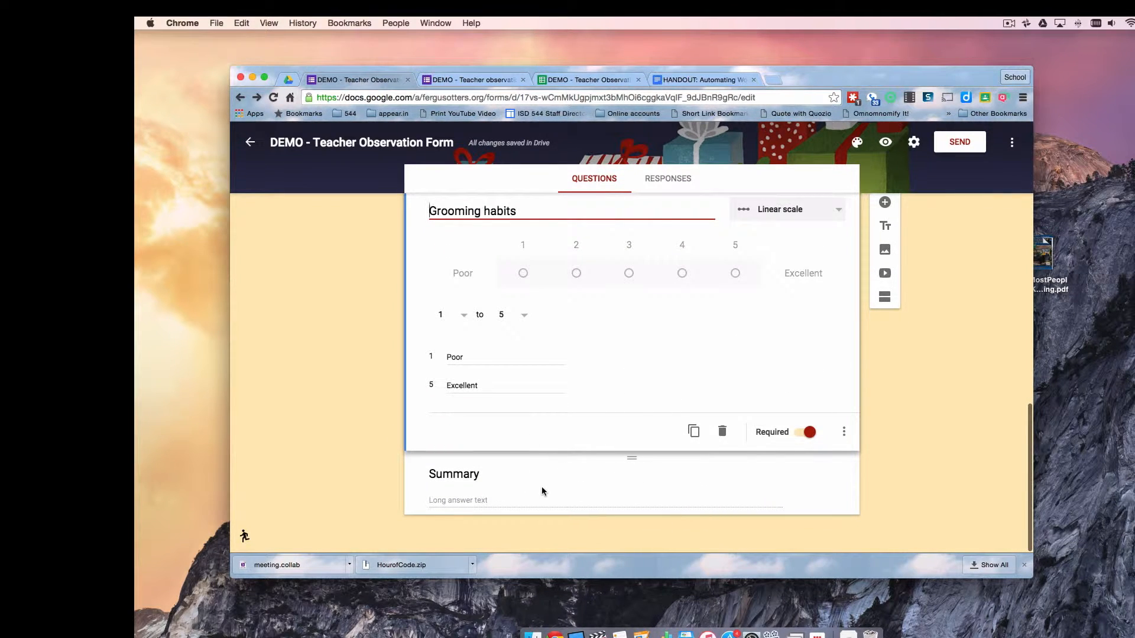
{"action": "scroll", "coordinate": [723, 500], "scroll_direction": "up", "scroll_amount": 1}
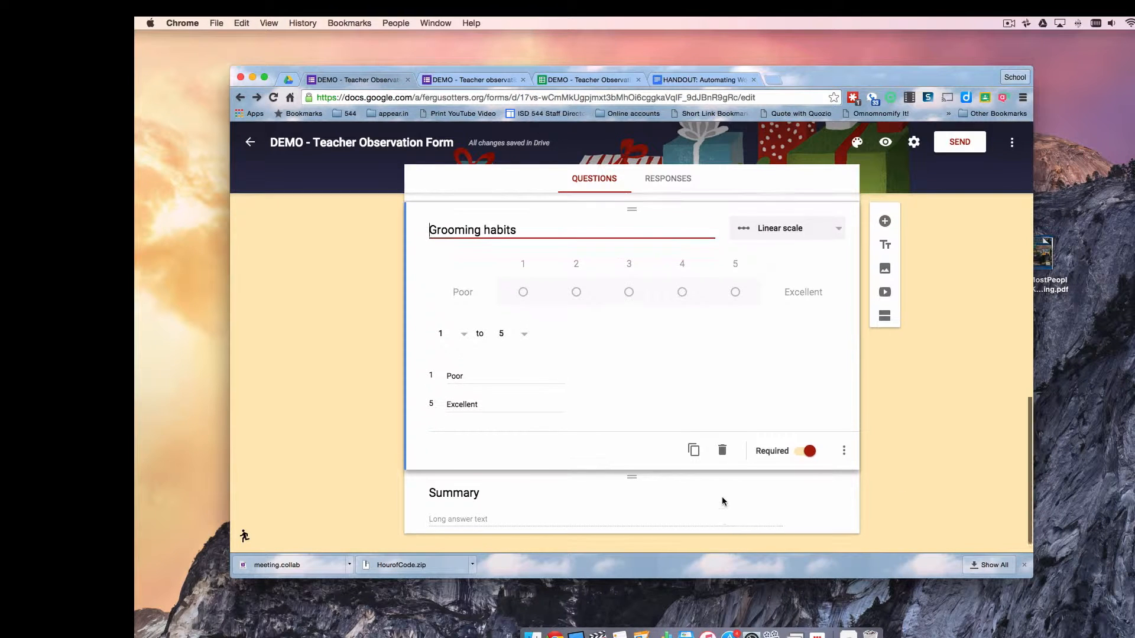
{"action": "scroll", "coordinate": [722, 501], "scroll_direction": "up", "scroll_amount": 5}
{"action": "left_click", "coordinate": [569, 80]}
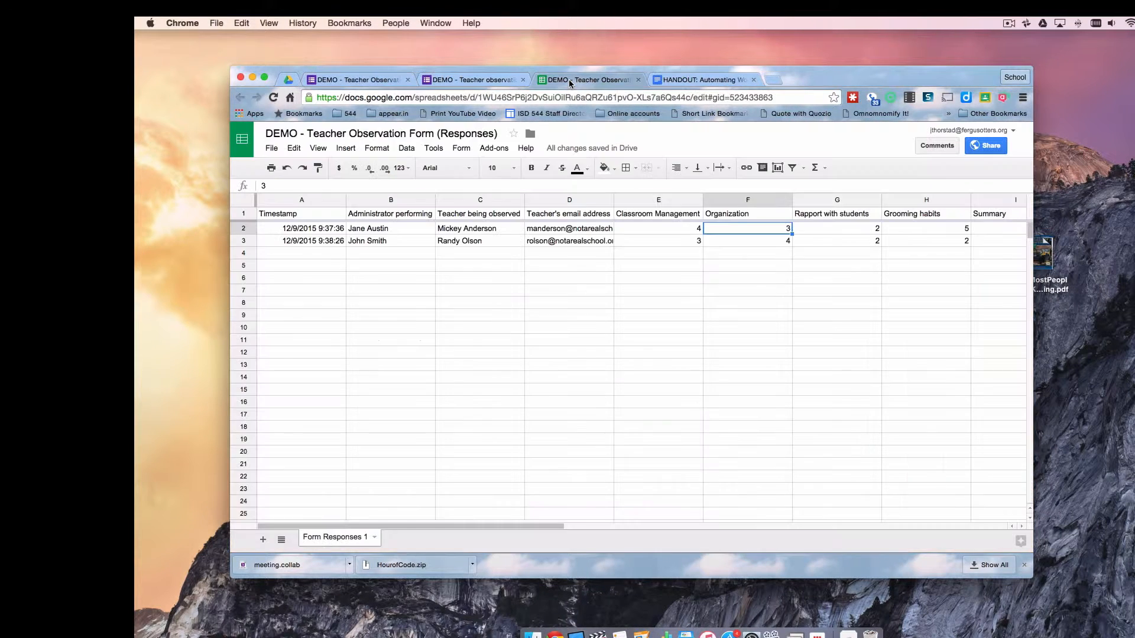
Check the new empty Summary column I, then go back to the form's confirmation page
{"action": "scroll", "coordinate": [726, 278], "scroll_direction": "right", "scroll_amount": 3}
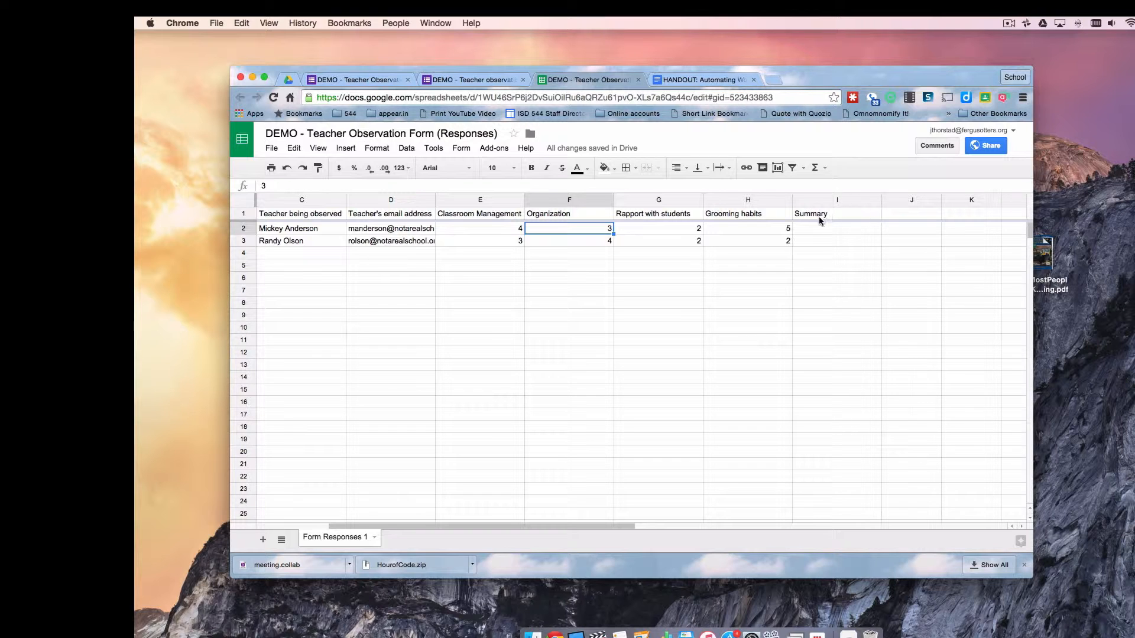
{"action": "scroll", "coordinate": [746, 325], "scroll_direction": "left", "scroll_amount": 3}
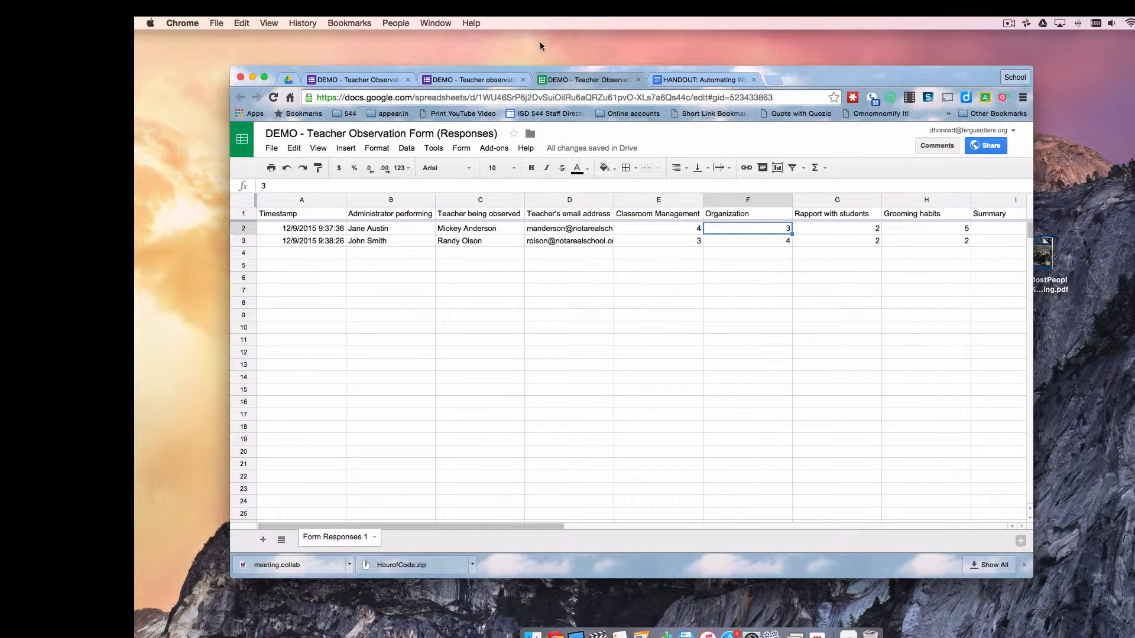
{"action": "left_click", "coordinate": [467, 80]}
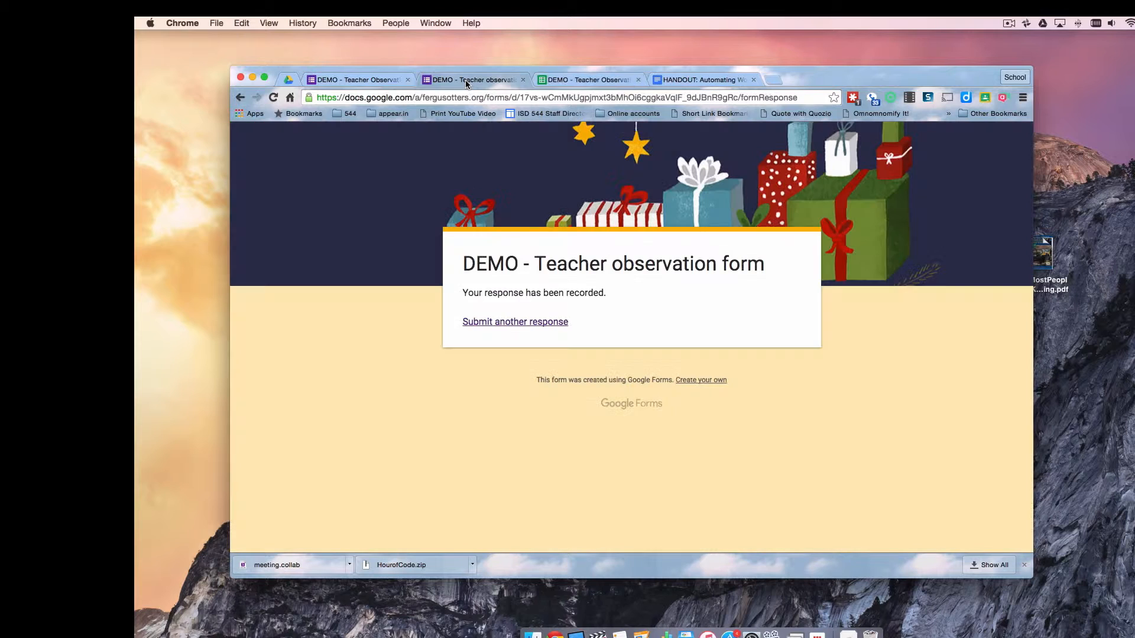
Load a blank form, then search lorem ipsum and select lipsum.com's first paragraph
{"action": "left_click", "coordinate": [490, 324]}
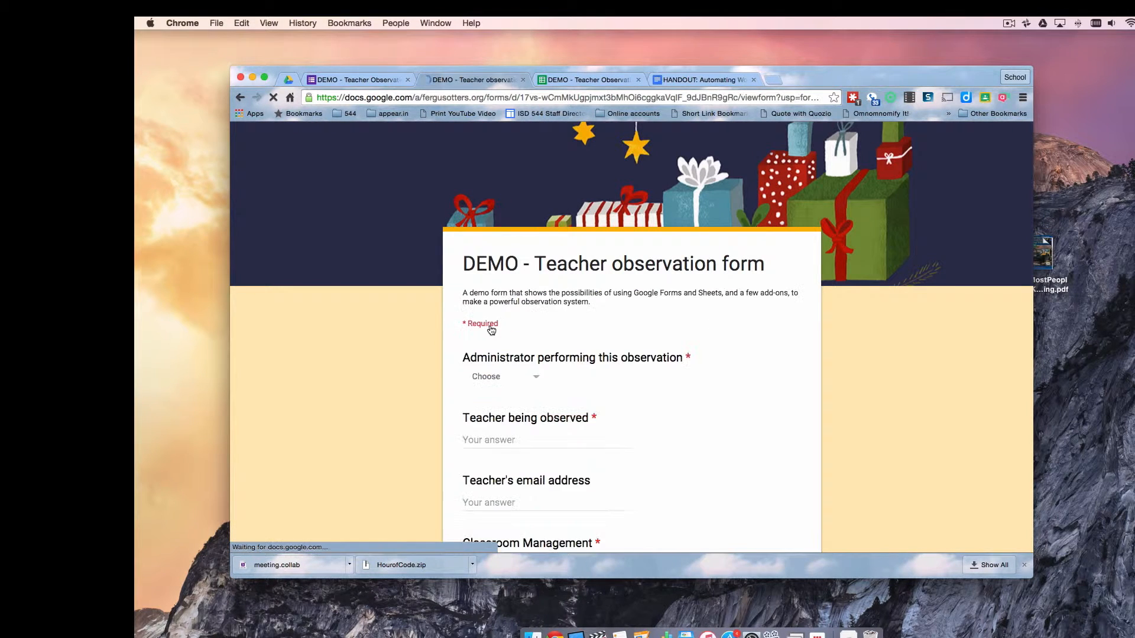
{"action": "key", "text": "super+t"}
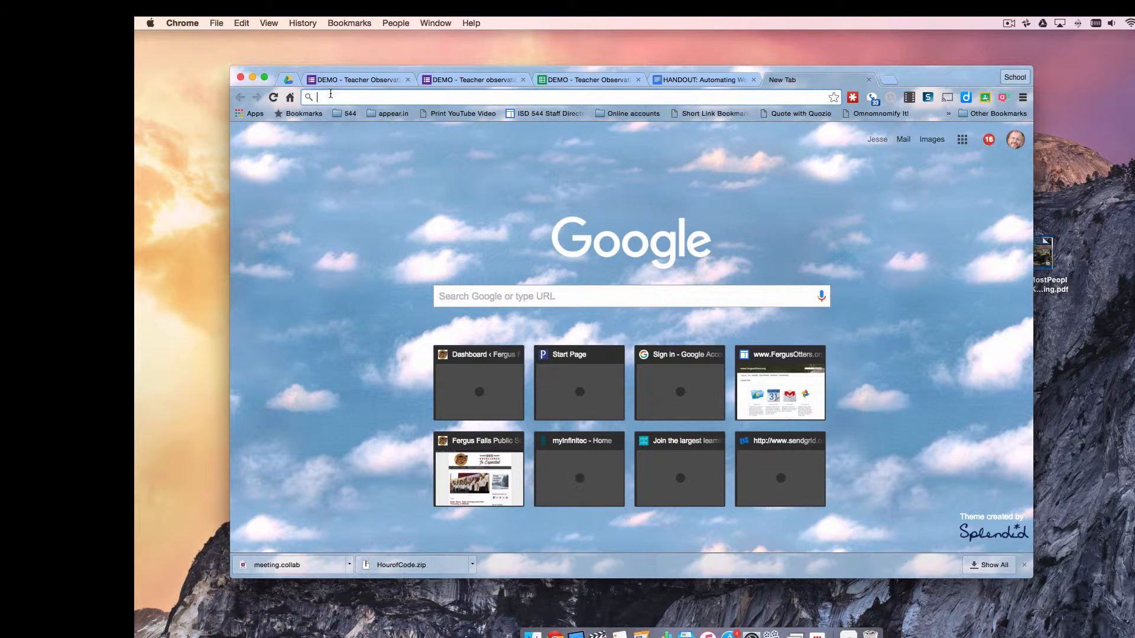
{"action": "type", "text": "lor"}
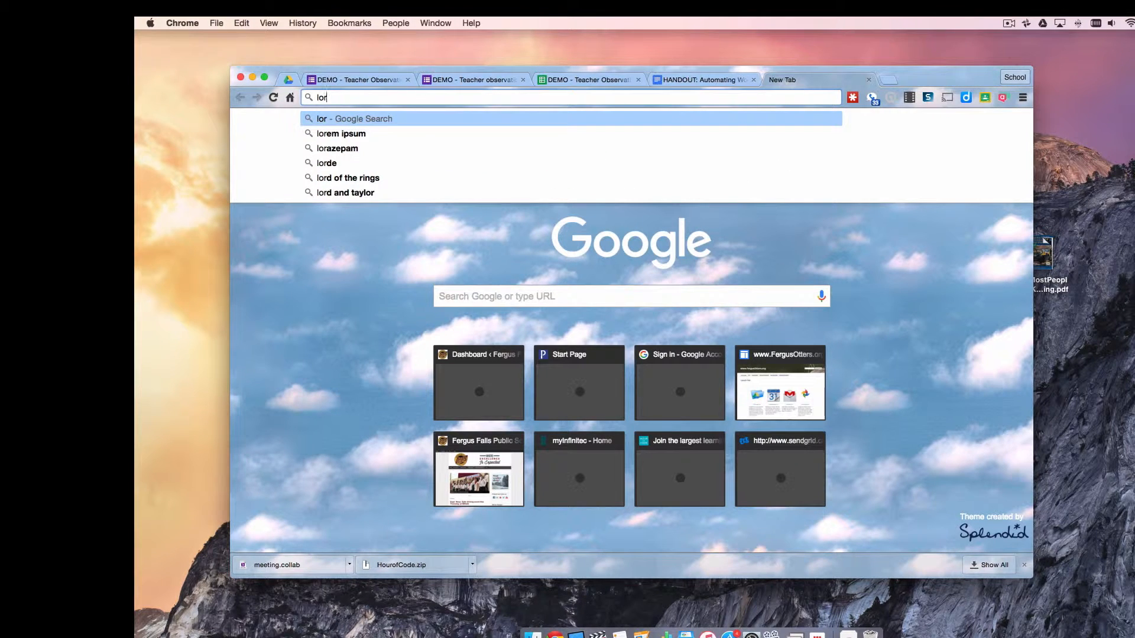
{"action": "left_click", "coordinate": [337, 133]}
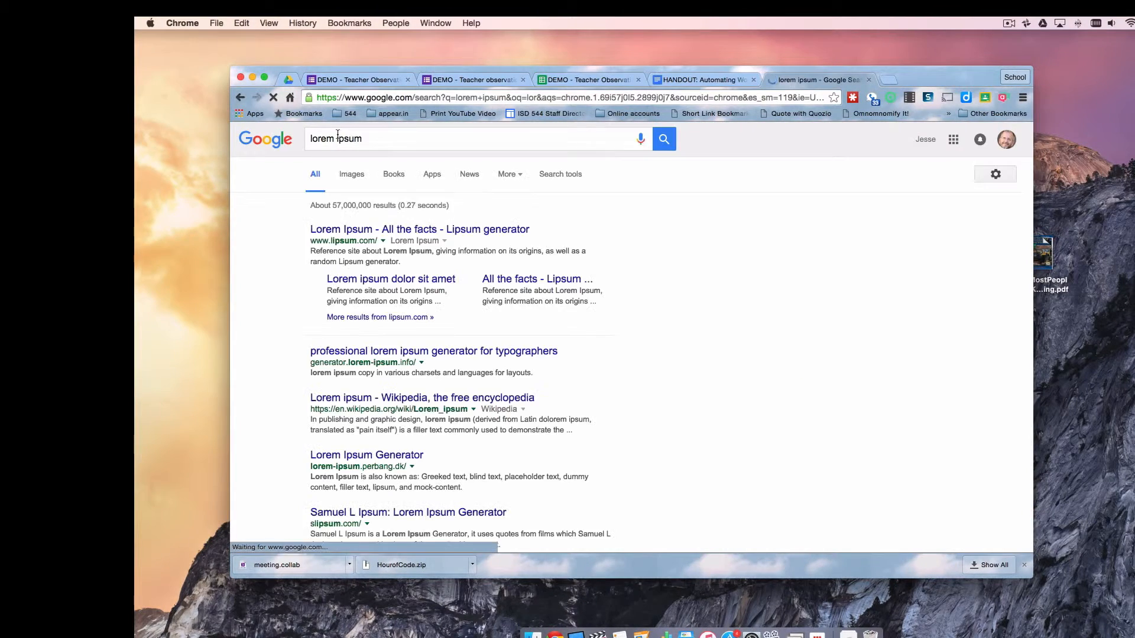
{"action": "left_click", "coordinate": [495, 234]}
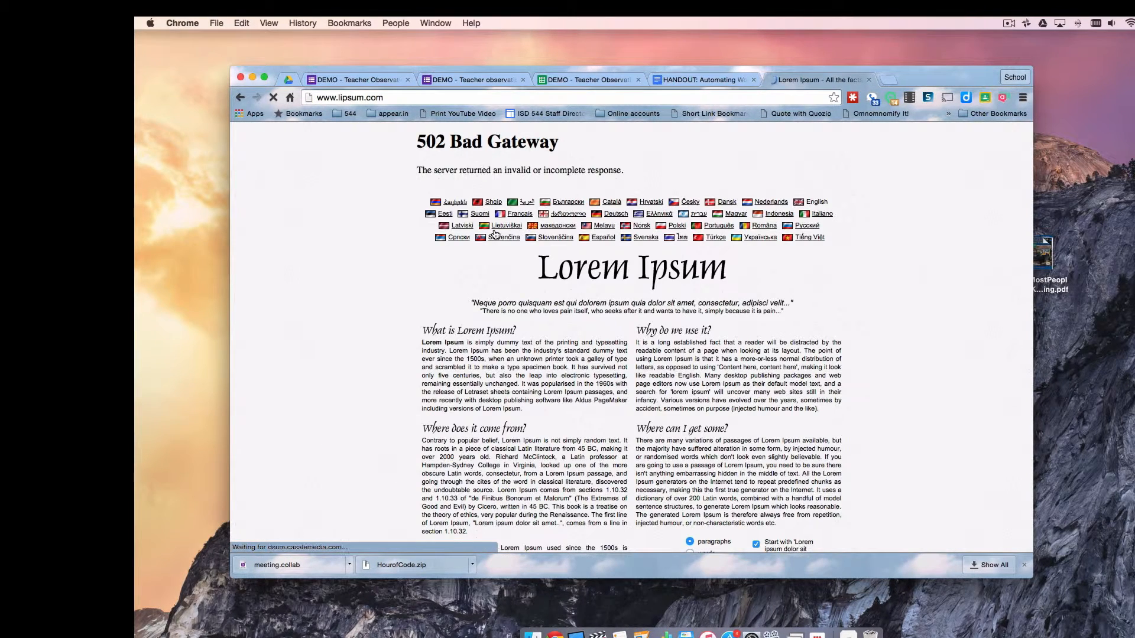
{"action": "left_click_drag", "start_coordinate": [523, 409], "coordinate": [422, 343]}
{"action": "key", "text": "super+c"}
Start a new observation, choosing the administrator and entering the observed teacher's name and e-mail
{"action": "left_click", "coordinate": [364, 81]}
{"action": "left_click", "coordinate": [462, 81]}
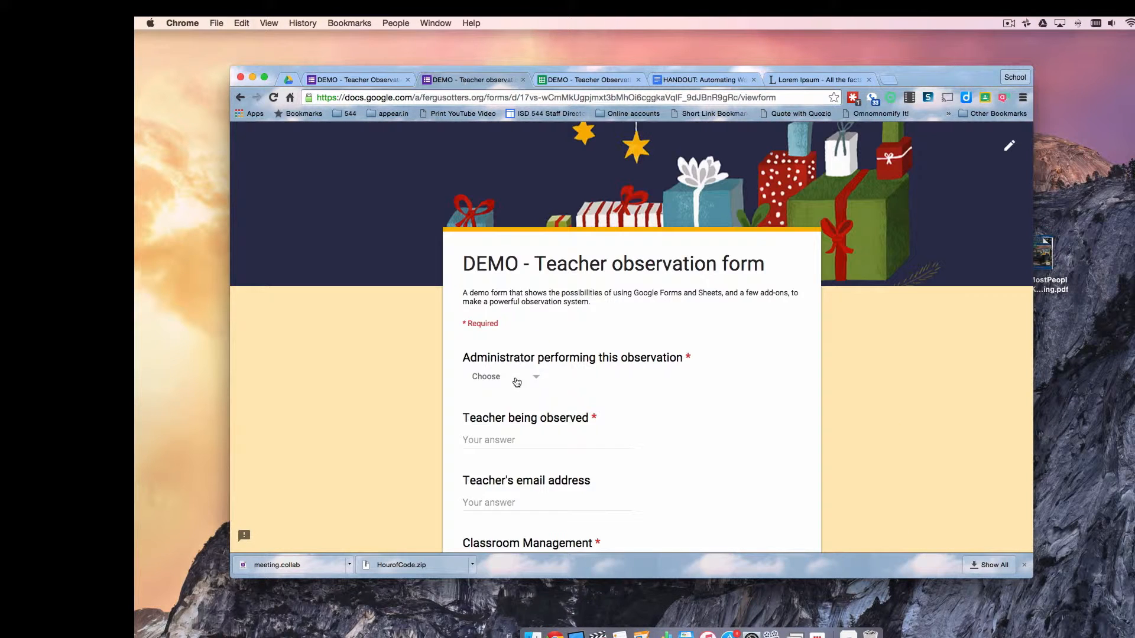
{"action": "left_click", "coordinate": [517, 382]}
{"action": "left_click", "coordinate": [496, 489]}
{"action": "left_click", "coordinate": [496, 440]}
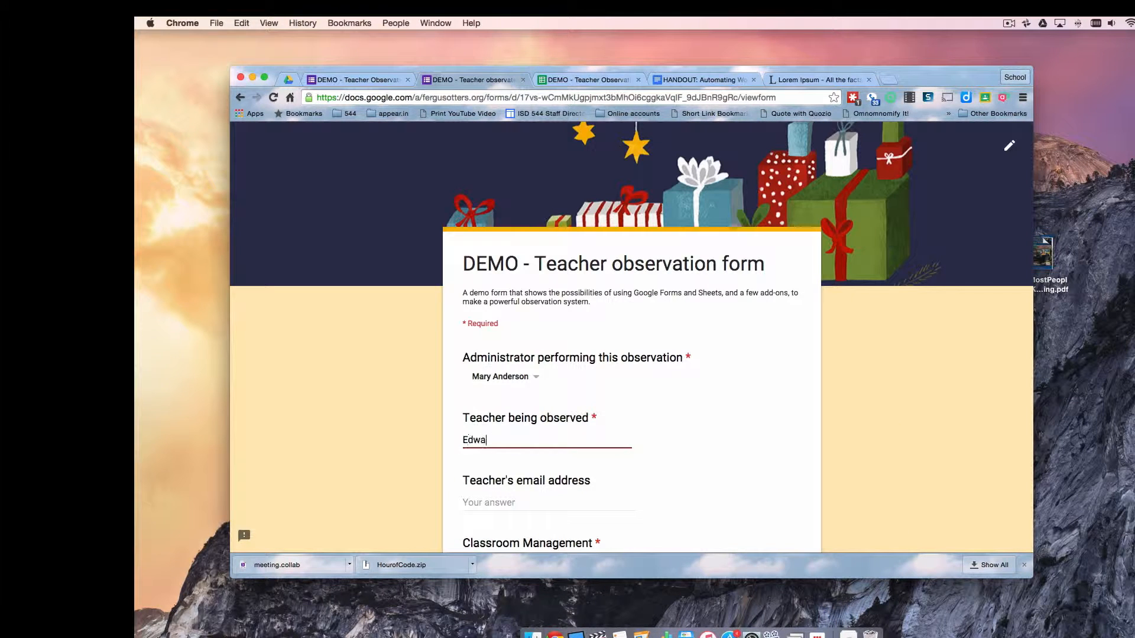
{"action": "key", "text": "Tab"}
{"action": "type", "text": "ejones@notare"}
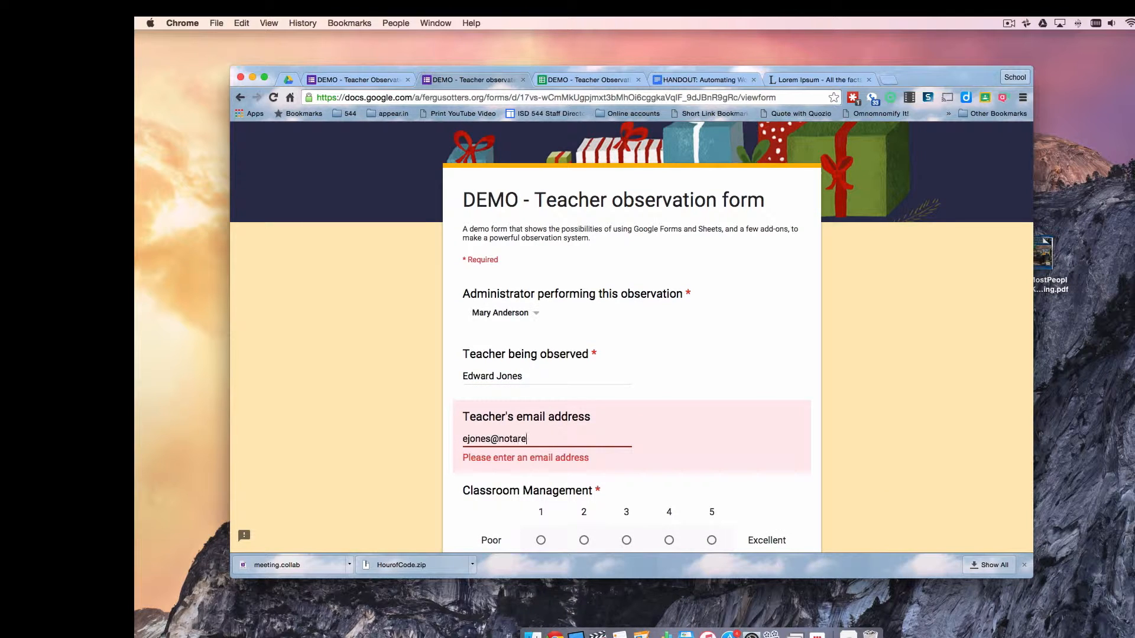
{"action": "type", "text": "alschool.org"}
Rate the teacher 5, 5, 4 and 5, paste the Lorem Ipsum summary, and submit
{"action": "scroll", "coordinate": [696, 386], "scroll_direction": "down", "scroll_amount": 3}
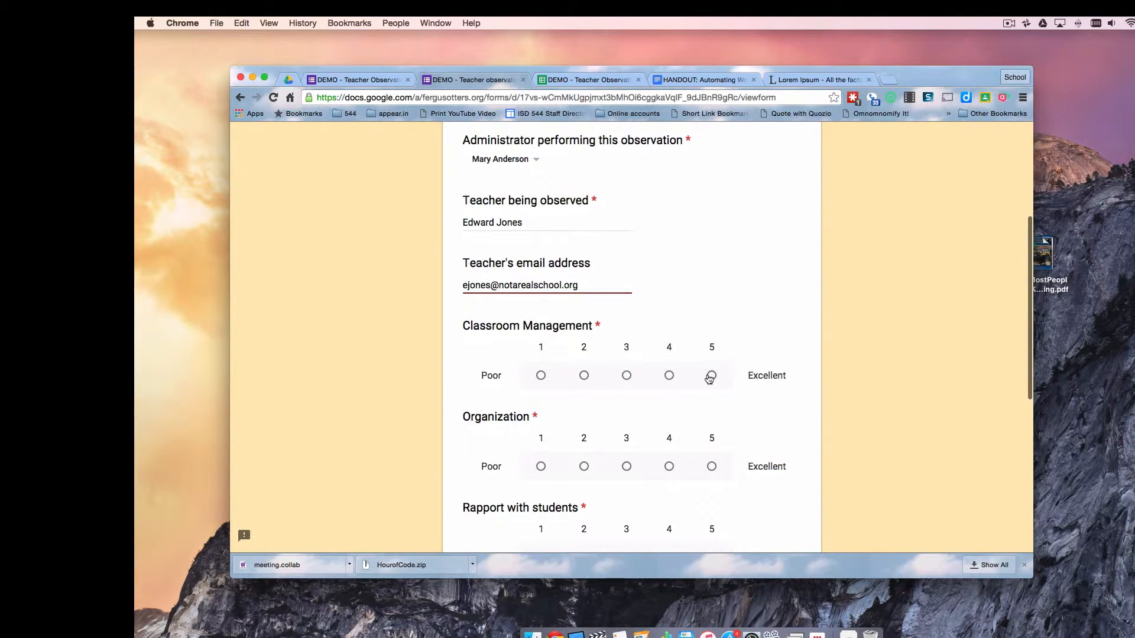
{"action": "left_click", "coordinate": [711, 376]}
{"action": "scroll", "coordinate": [669, 531], "scroll_direction": "down", "scroll_amount": 3}
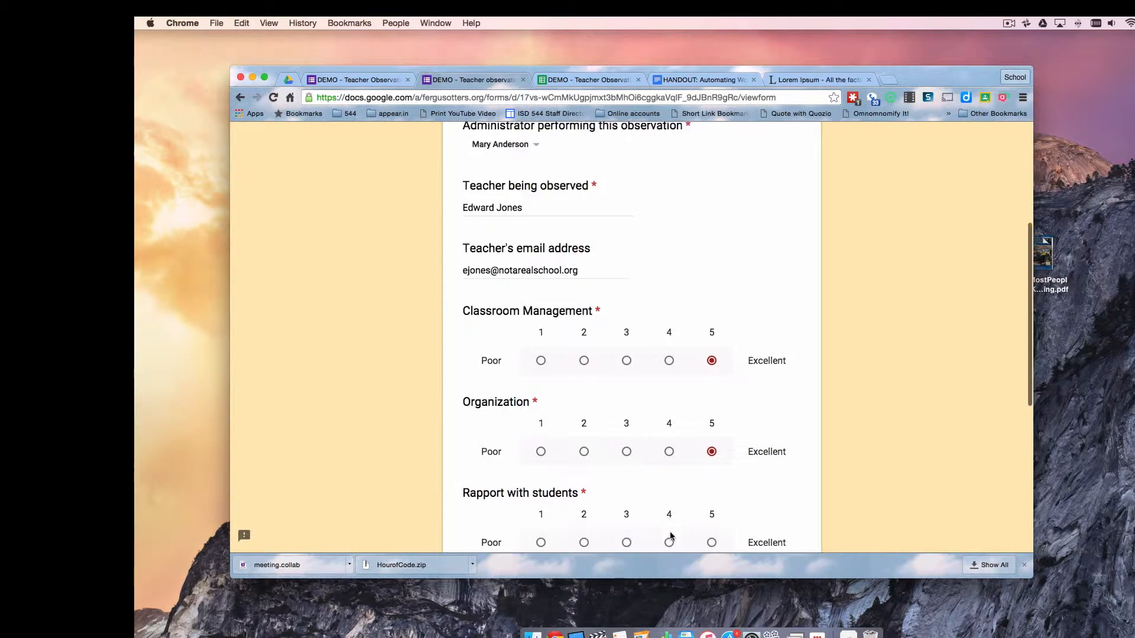
{"action": "left_click", "coordinate": [668, 445]}
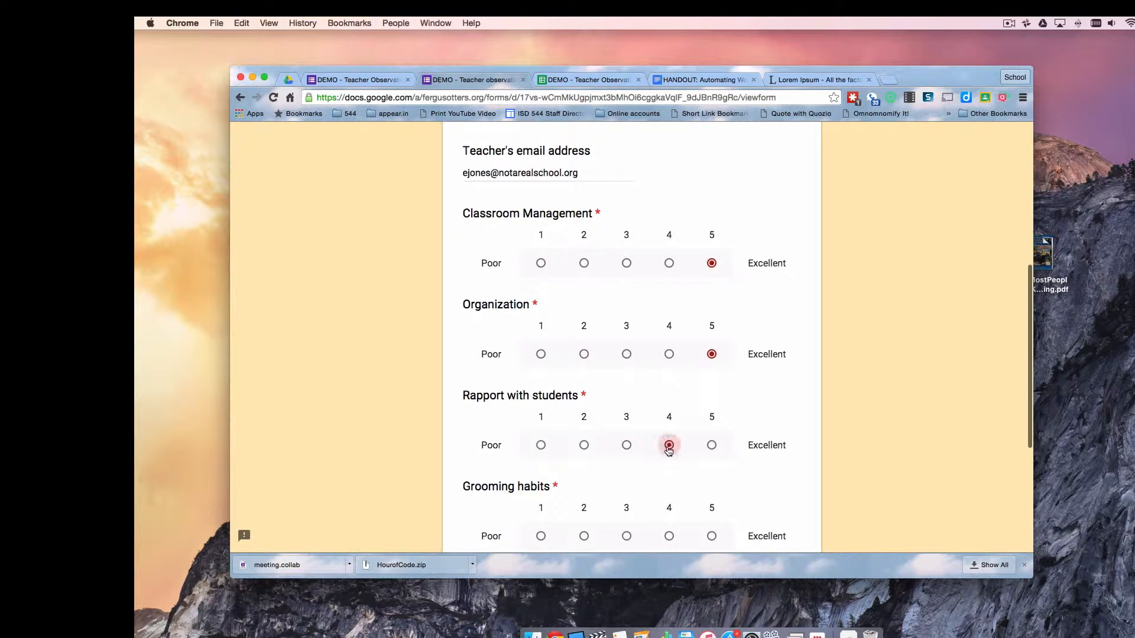
{"action": "left_click", "coordinate": [711, 537]}
{"action": "scroll", "coordinate": [787, 387], "scroll_direction": "down", "scroll_amount": 5}
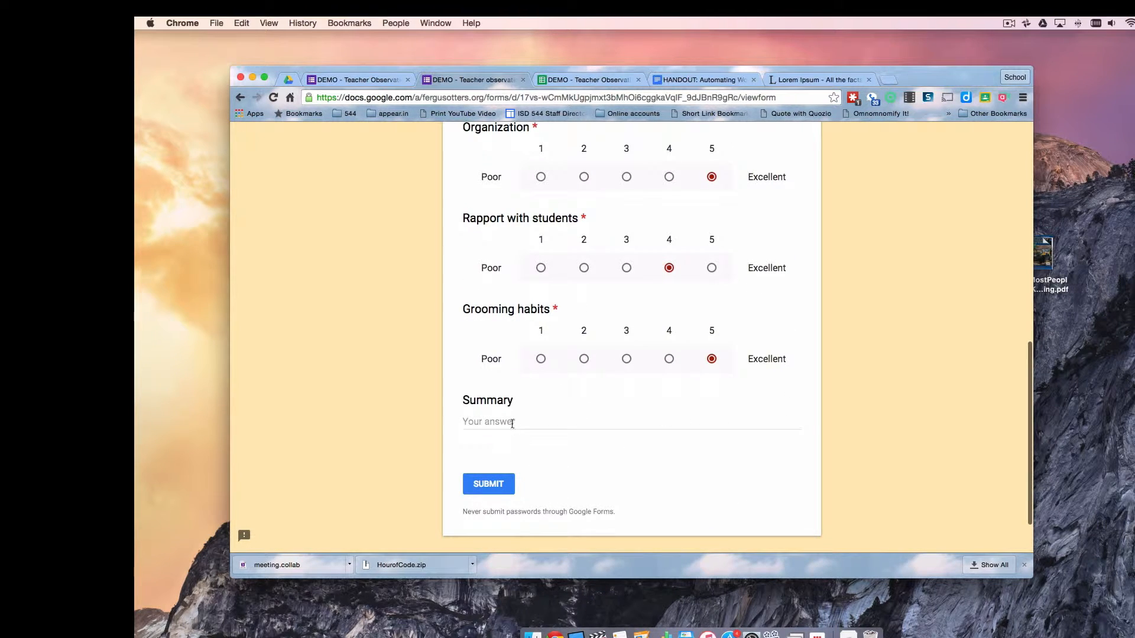
{"action": "left_click", "coordinate": [512, 424]}
{"action": "key", "text": "super+v"}
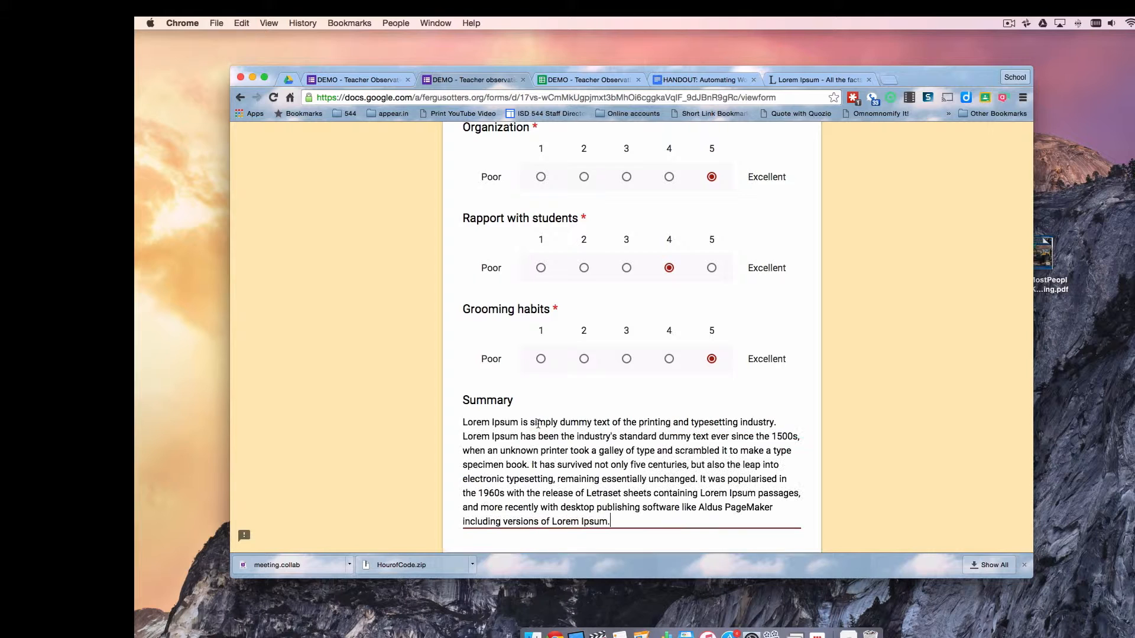
{"action": "scroll", "coordinate": [725, 482], "scroll_direction": "down", "scroll_amount": 5}
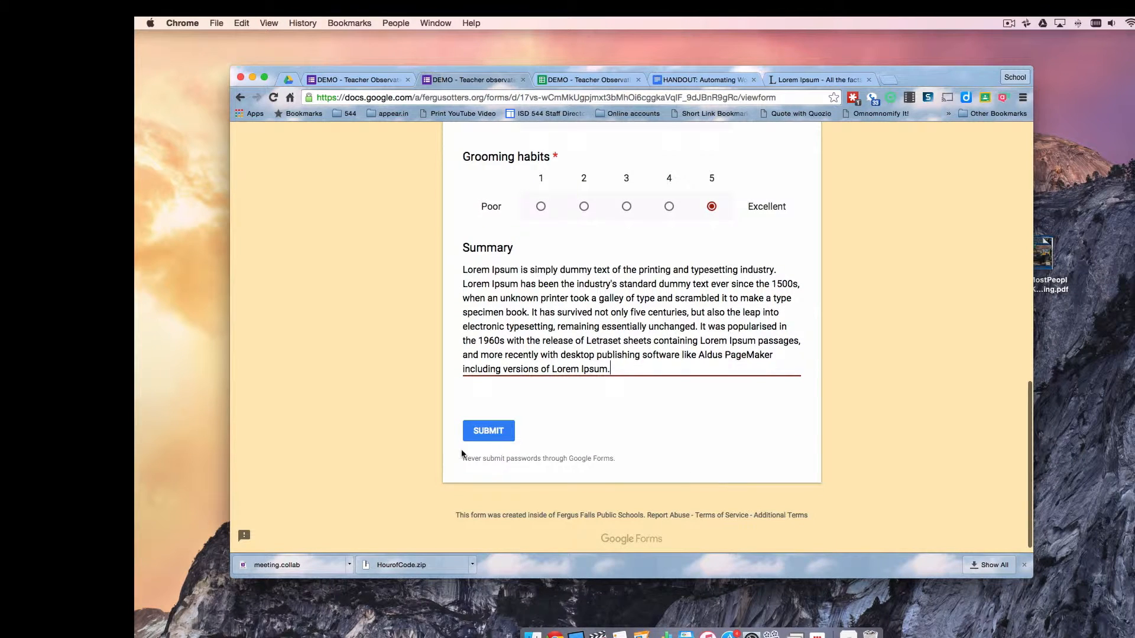
{"action": "left_click", "coordinate": [488, 431]}
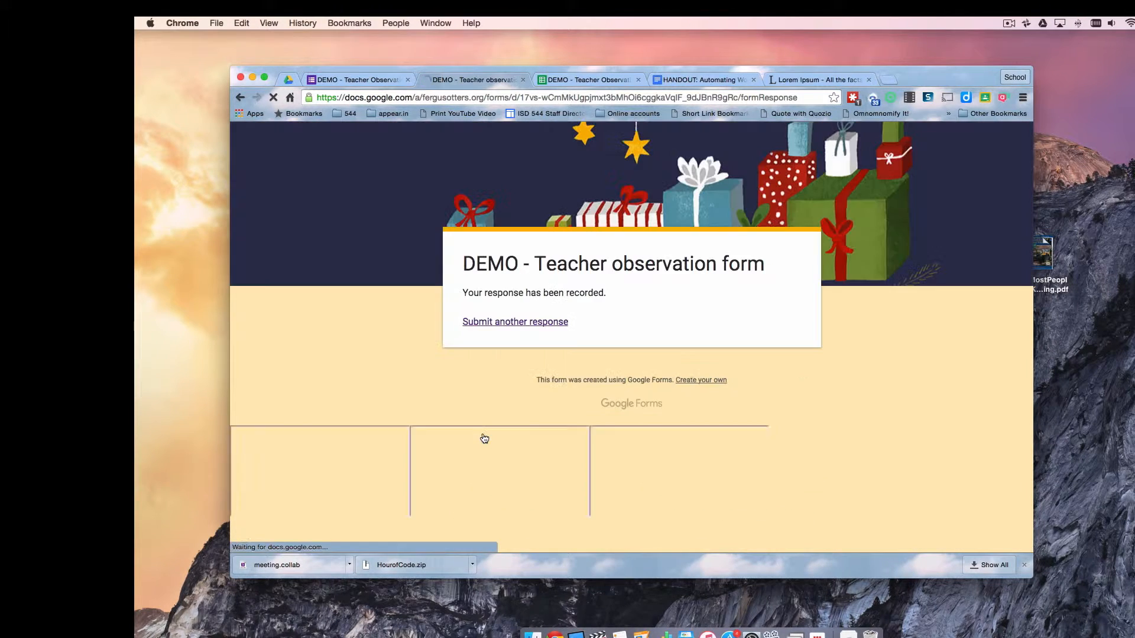
Review the new row 4 response in the responses sheet, reading its Lorem Ipsum summary in cell I4
{"action": "left_click", "coordinate": [559, 79]}
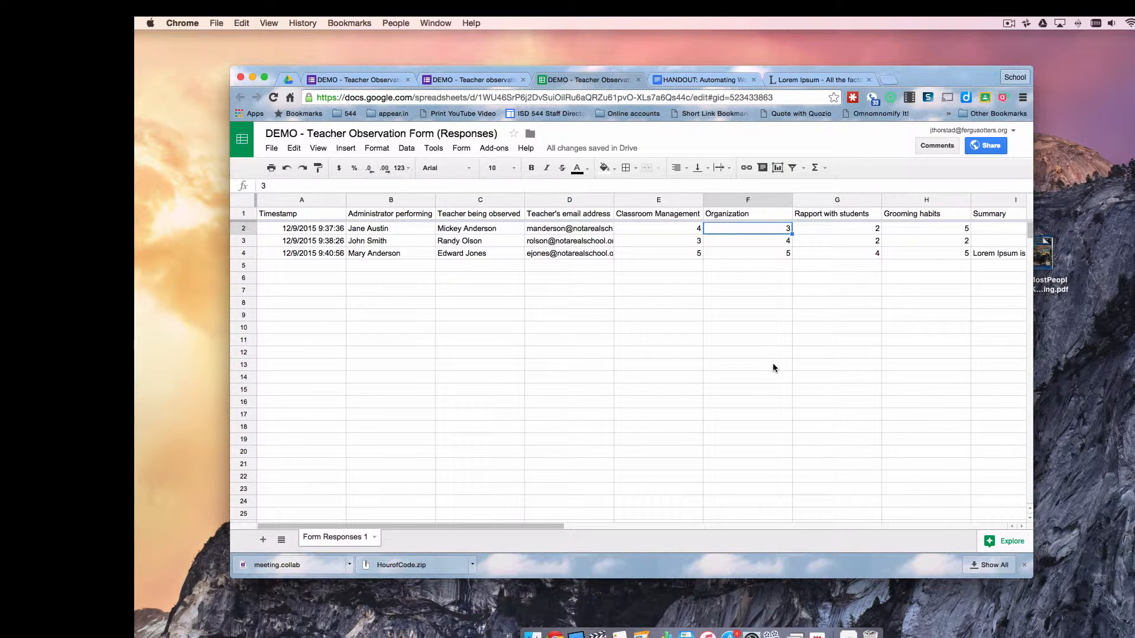
{"action": "scroll", "coordinate": [772, 363], "scroll_direction": "right", "scroll_amount": 6}
{"action": "scroll", "coordinate": [772, 363], "scroll_direction": "left", "scroll_amount": 6}
{"action": "scroll", "coordinate": [789, 384], "scroll_direction": "right", "scroll_amount": 6}
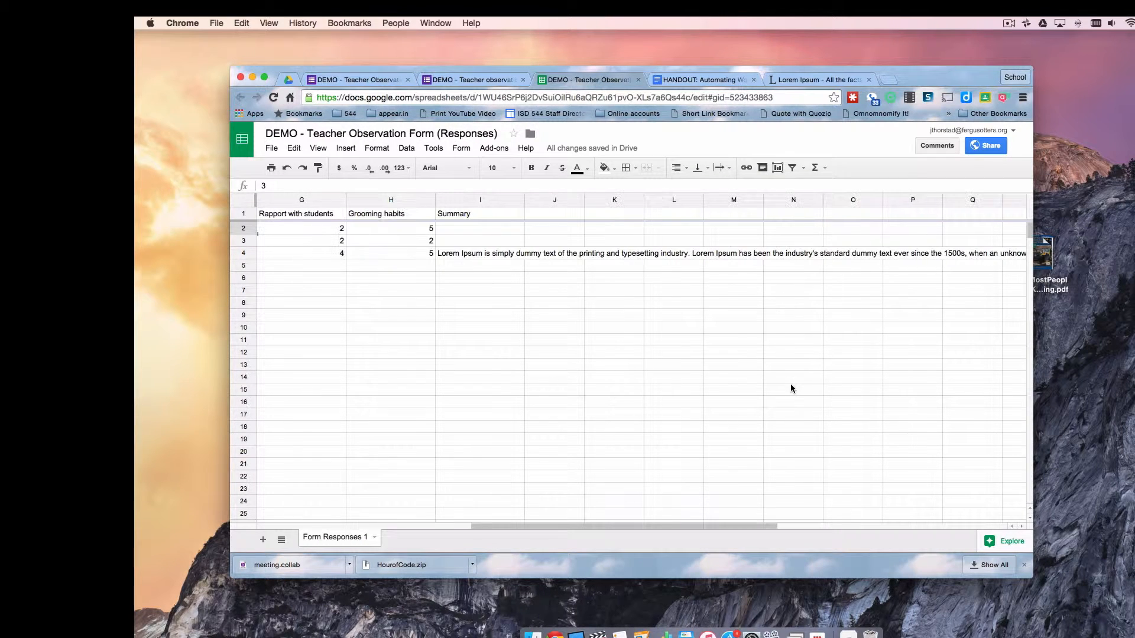
{"action": "left_click", "coordinate": [468, 253]}
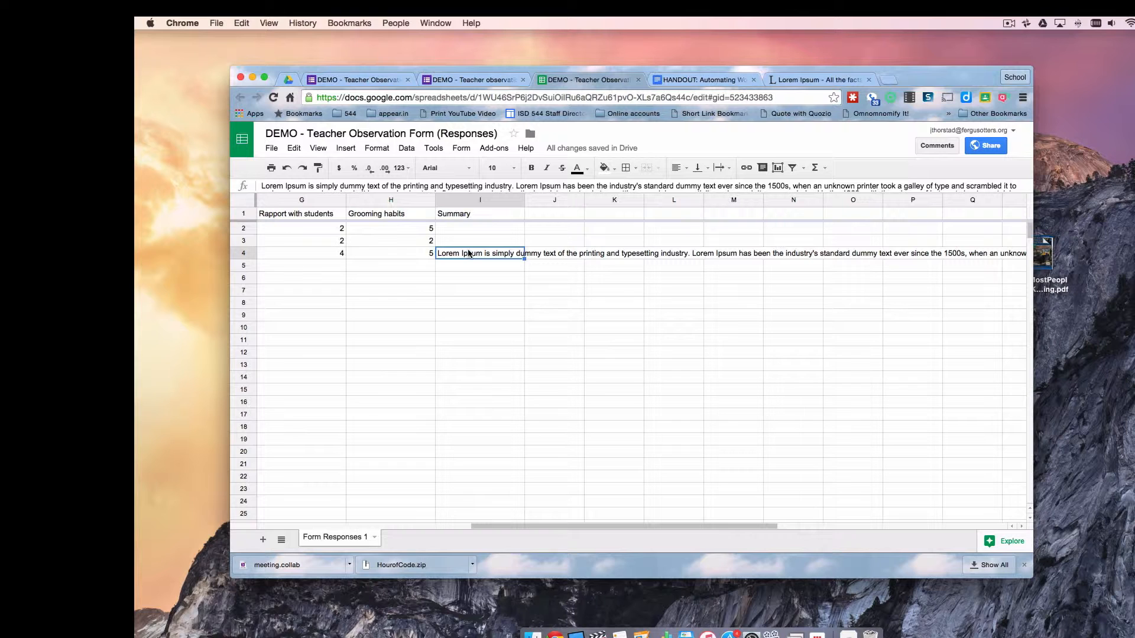
{"action": "scroll", "coordinate": [443, 342], "scroll_direction": "left", "scroll_amount": 10}
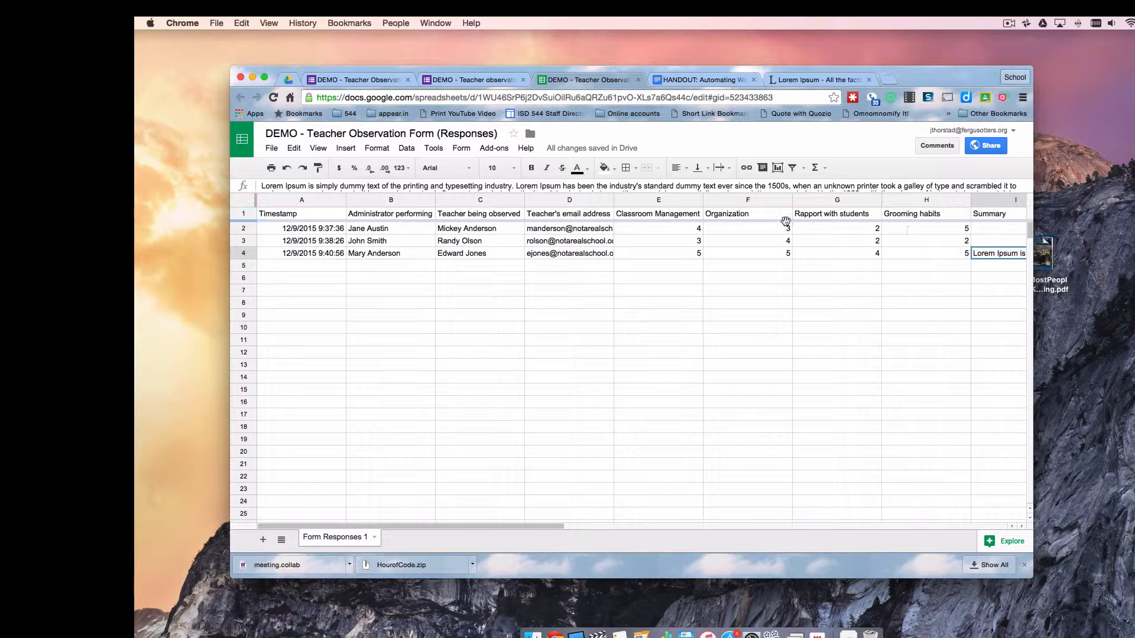
{"action": "scroll", "coordinate": [824, 352], "scroll_direction": "right", "scroll_amount": 10}
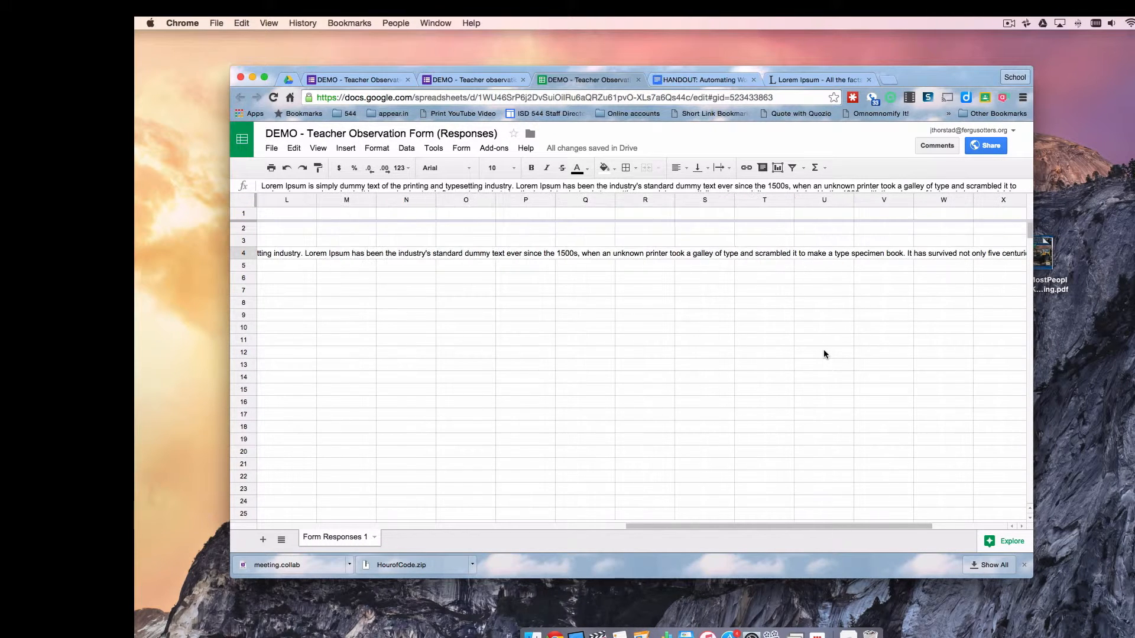
{"action": "scroll", "coordinate": [824, 353], "scroll_direction": "left", "scroll_amount": 10}
{"action": "scroll", "coordinate": [823, 354], "scroll_direction": "right", "scroll_amount": 4}
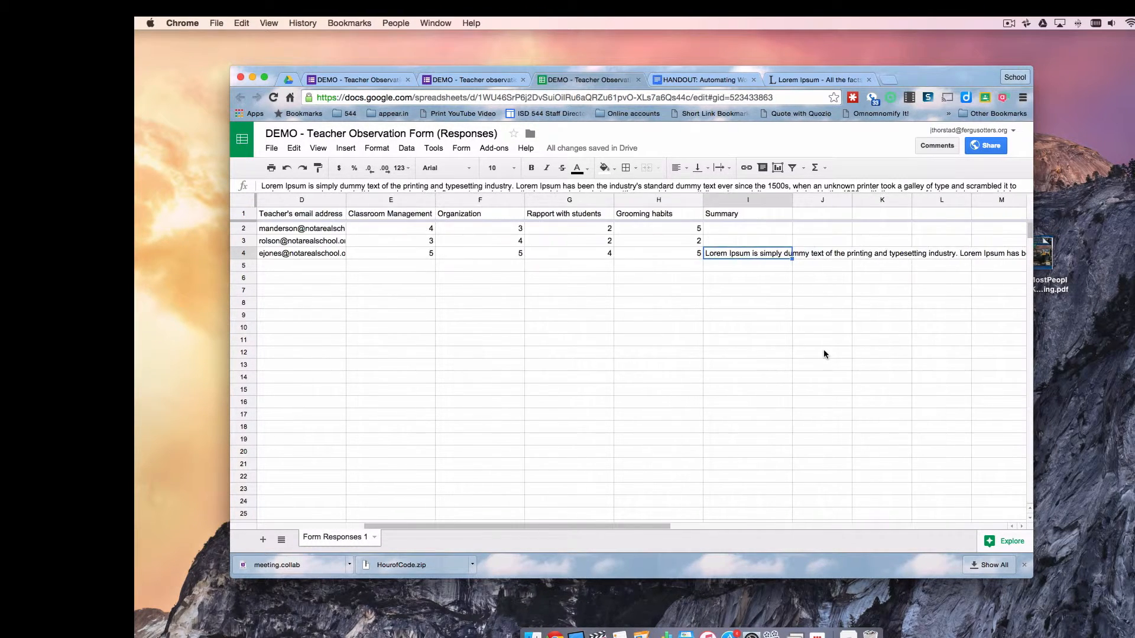
Insert a new column after Grooming habits (column H) headed TOTAL in I1
{"action": "left_click", "coordinate": [697, 202]}
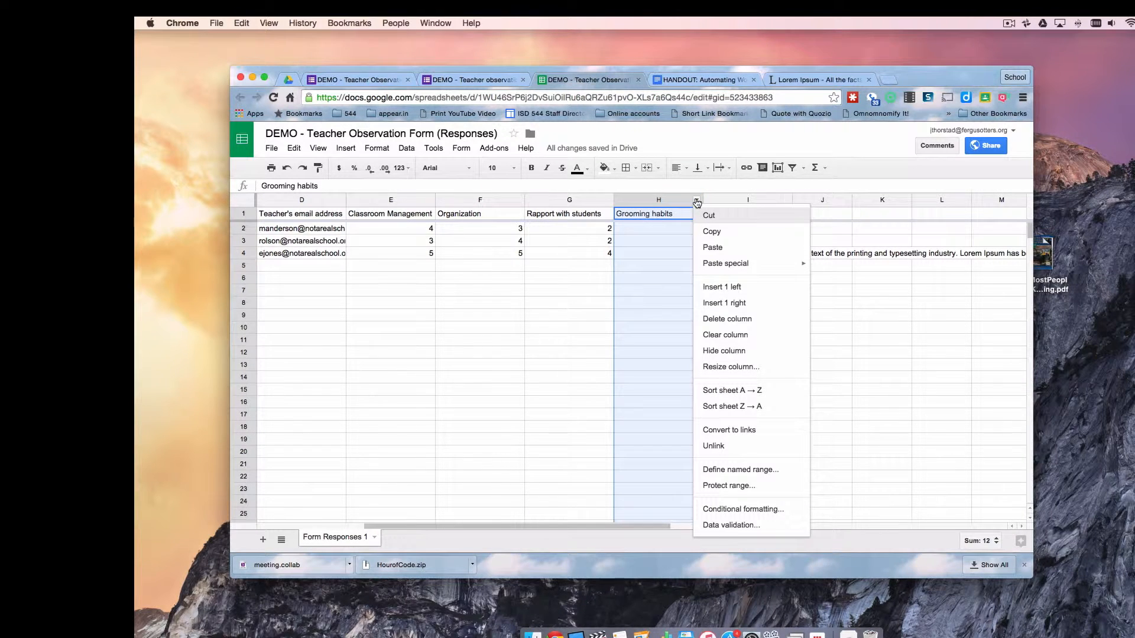
{"action": "left_click", "coordinate": [741, 304]}
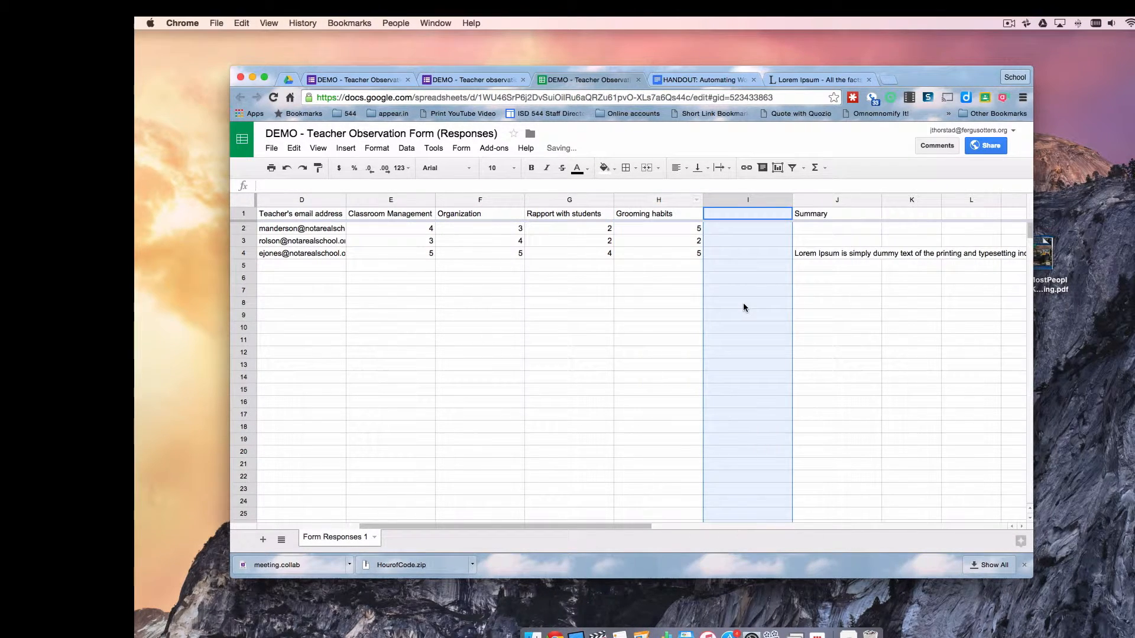
{"action": "left_click", "coordinate": [736, 216]}
{"action": "type", "text": "TOTAL"}
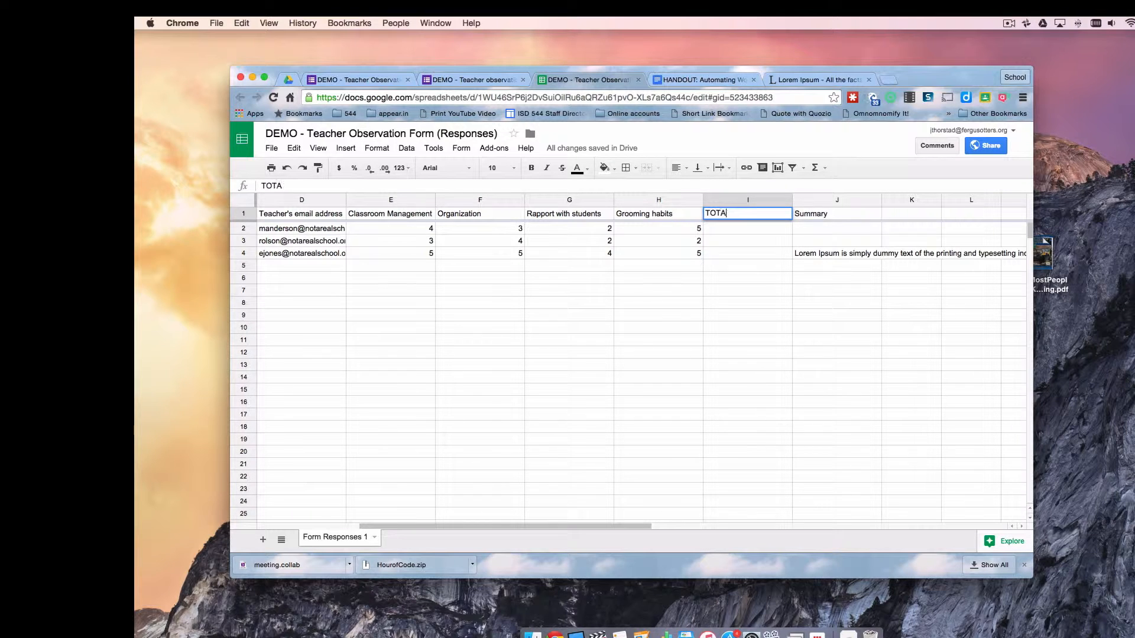
{"action": "left_click", "coordinate": [744, 229]}
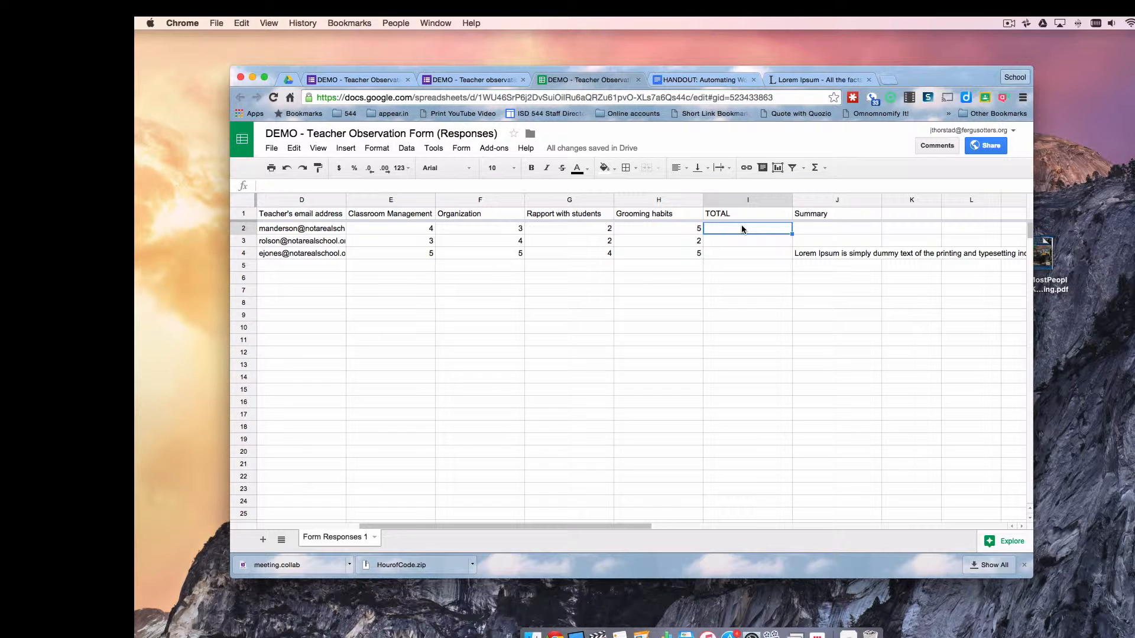
Enter =sum(E2:H2) in I2 and fill it down to I4, giving 14, 11 and 19
{"action": "type", "text": "=sum"}
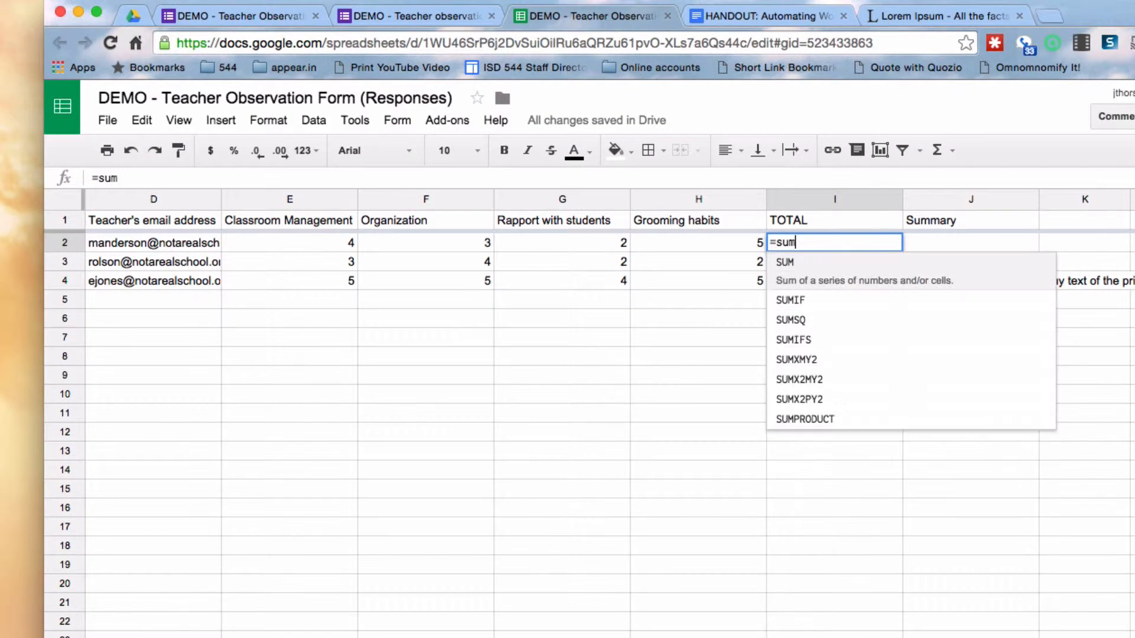
{"action": "type", "text": "("}
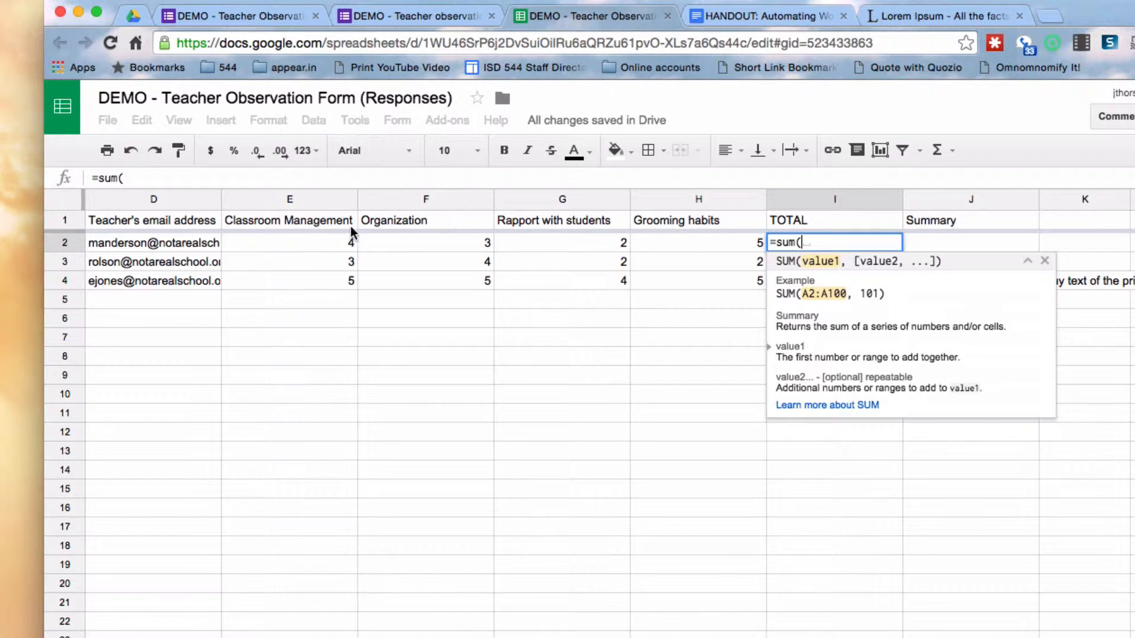
{"action": "left_click_drag", "start_coordinate": [322, 246], "coordinate": [671, 251]}
{"action": "type", "text": ")"}
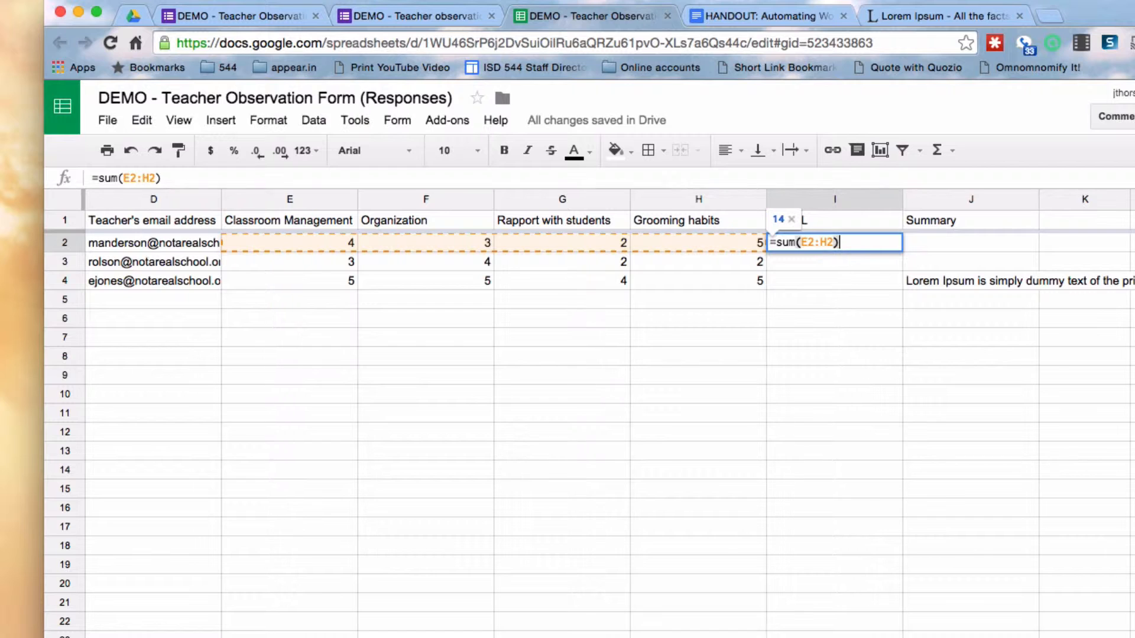
{"action": "key", "text": "Return"}
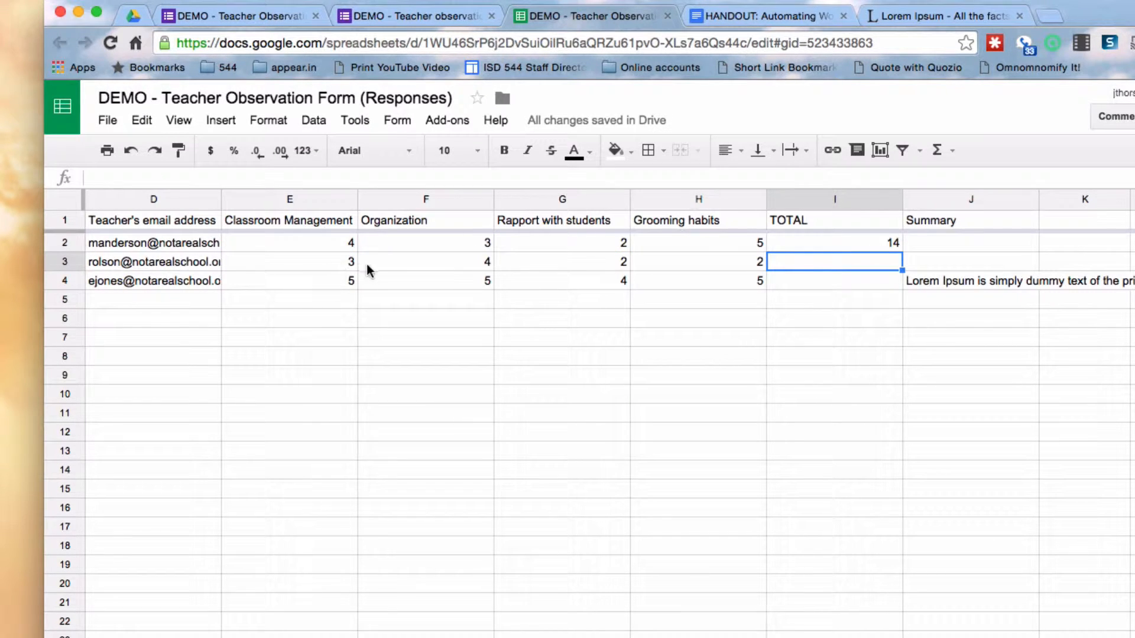
{"action": "left_click", "coordinate": [884, 249]}
{"action": "left_click_drag", "start_coordinate": [903, 252], "coordinate": [898, 283]}
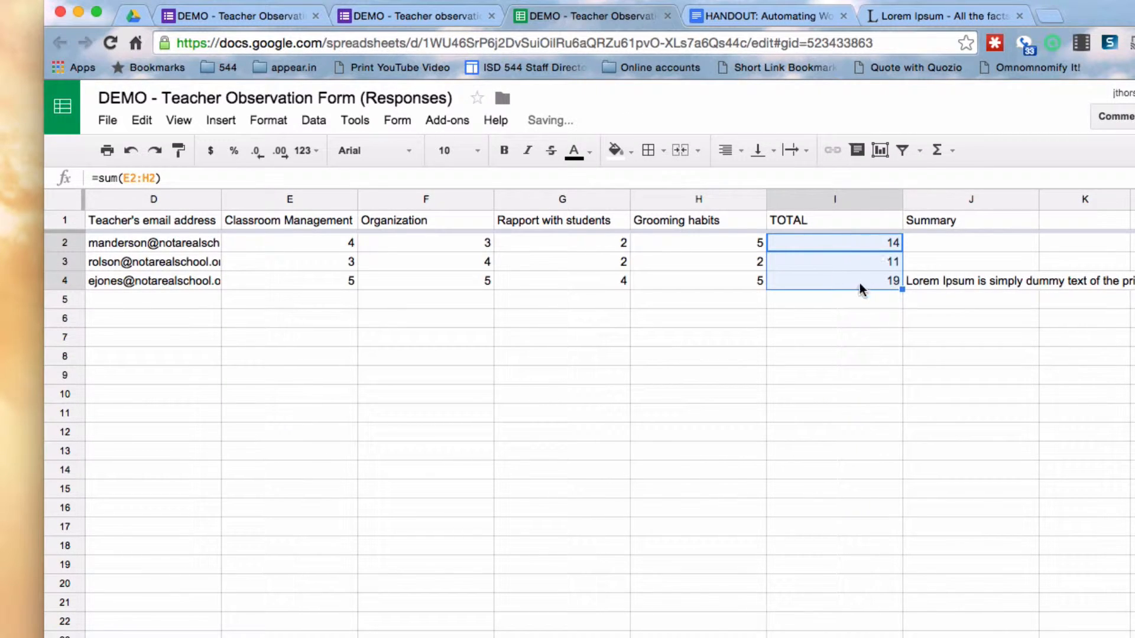
{"action": "left_click", "coordinate": [849, 308]}
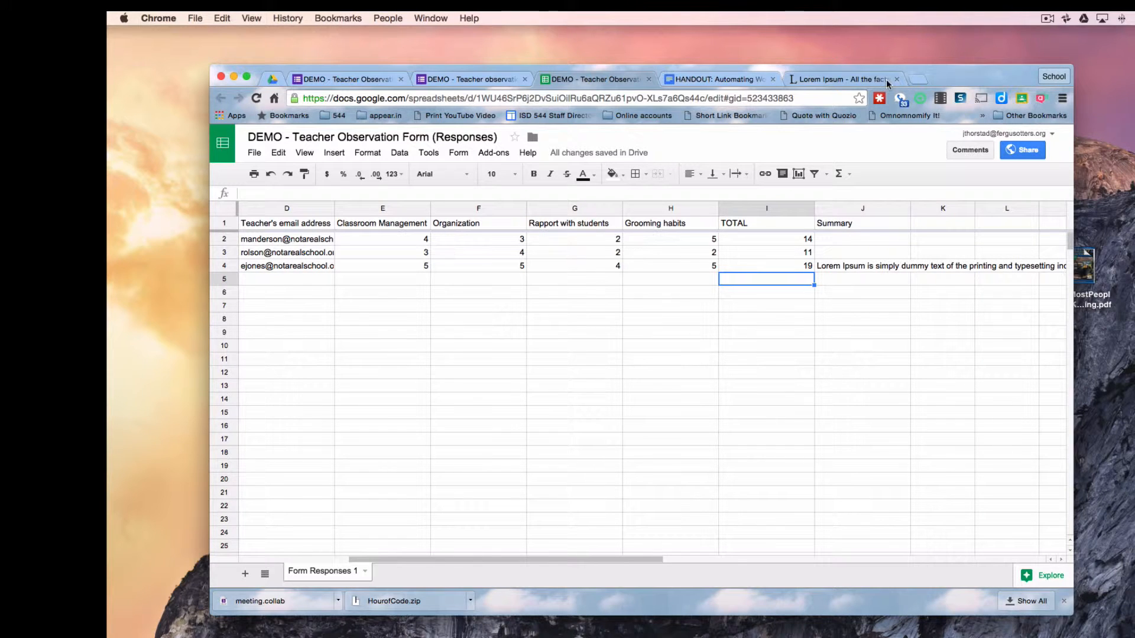
Copy the 'Why do we use it?' Lorem Ipsum paragraph, then start another response with administrator, teacher name and e-mail
{"action": "left_click", "coordinate": [841, 81]}
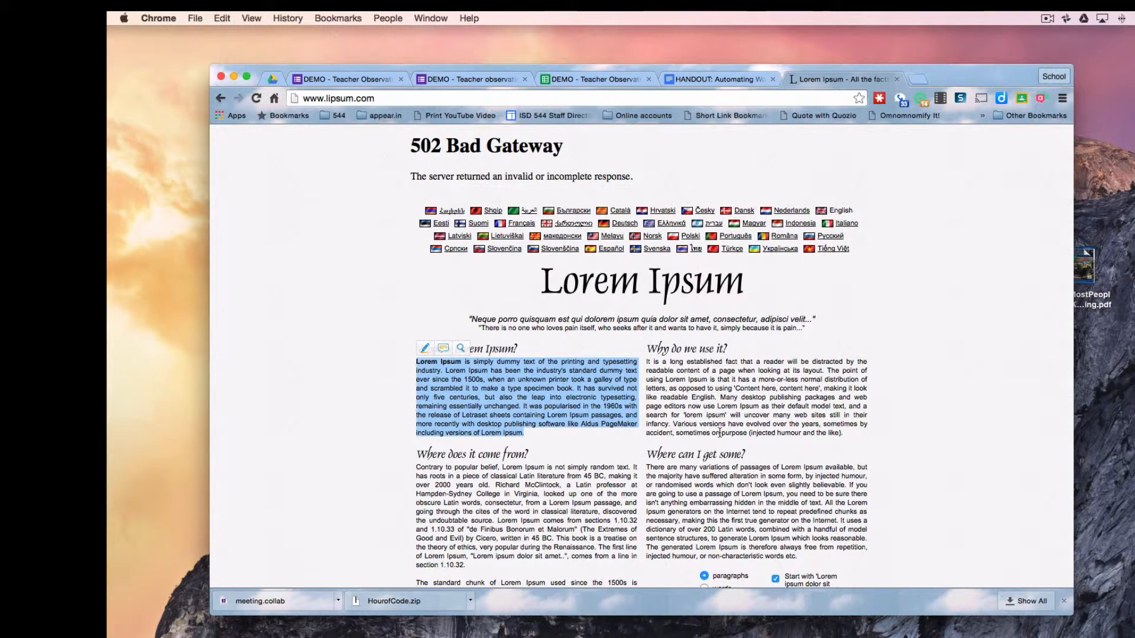
{"action": "left_click_drag", "start_coordinate": [843, 434], "coordinate": [646, 363]}
{"action": "key", "text": "super+c"}
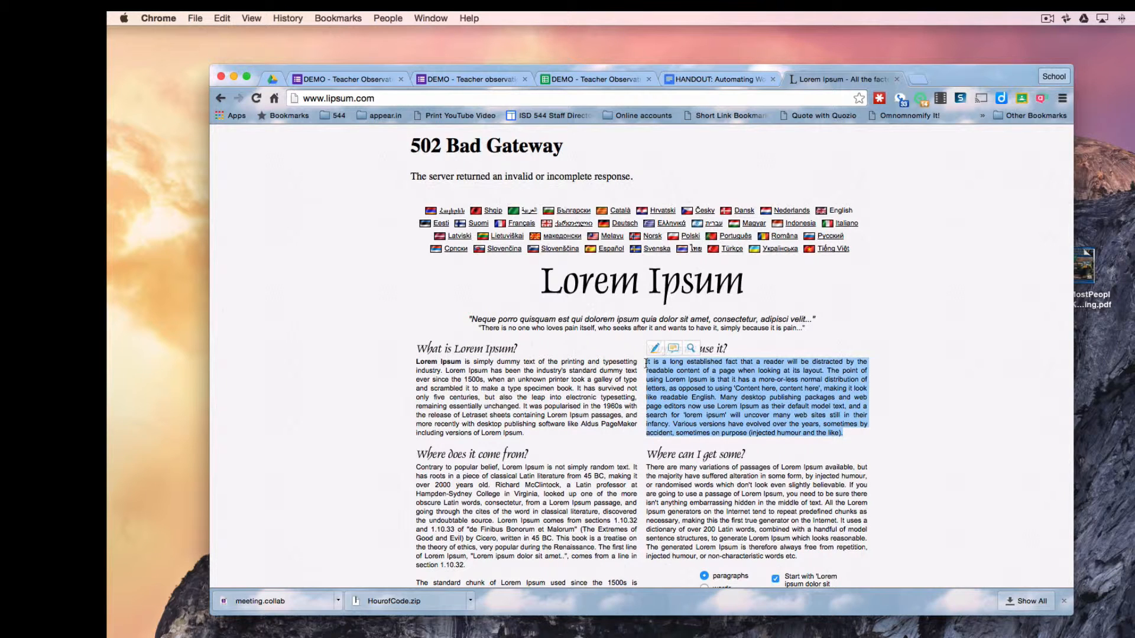
{"action": "left_click", "coordinate": [468, 80]}
{"action": "left_click", "coordinate": [498, 340]}
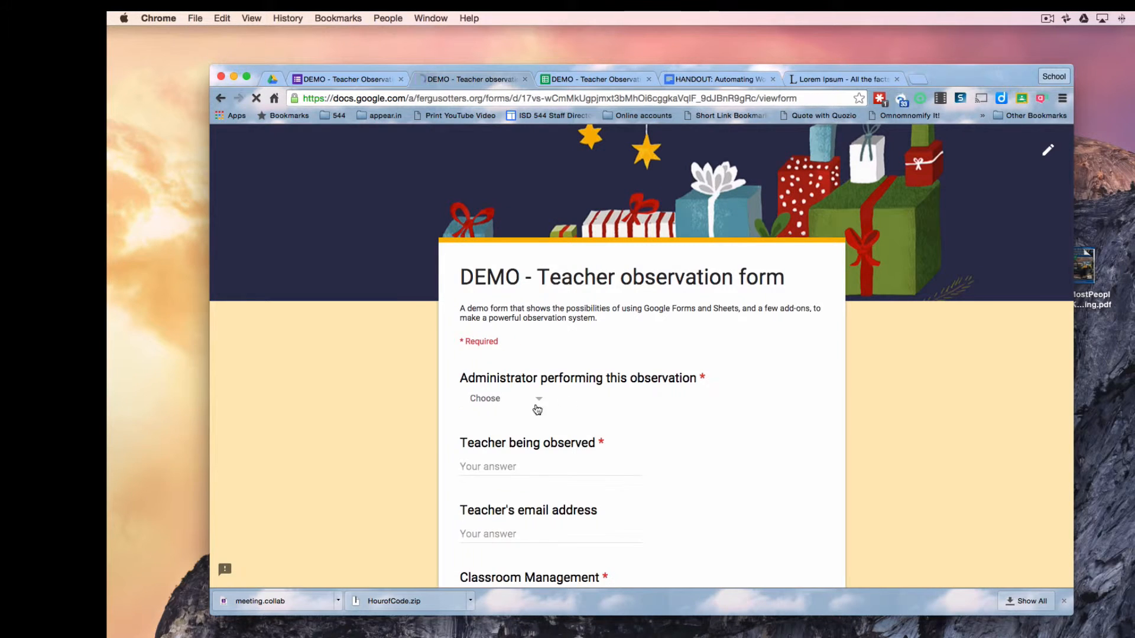
{"action": "left_click", "coordinate": [520, 399]}
{"action": "left_click", "coordinate": [497, 552]}
{"action": "left_click", "coordinate": [490, 469]}
{"action": "scroll", "coordinate": [700, 459], "scroll_direction": "down", "scroll_amount": 4}
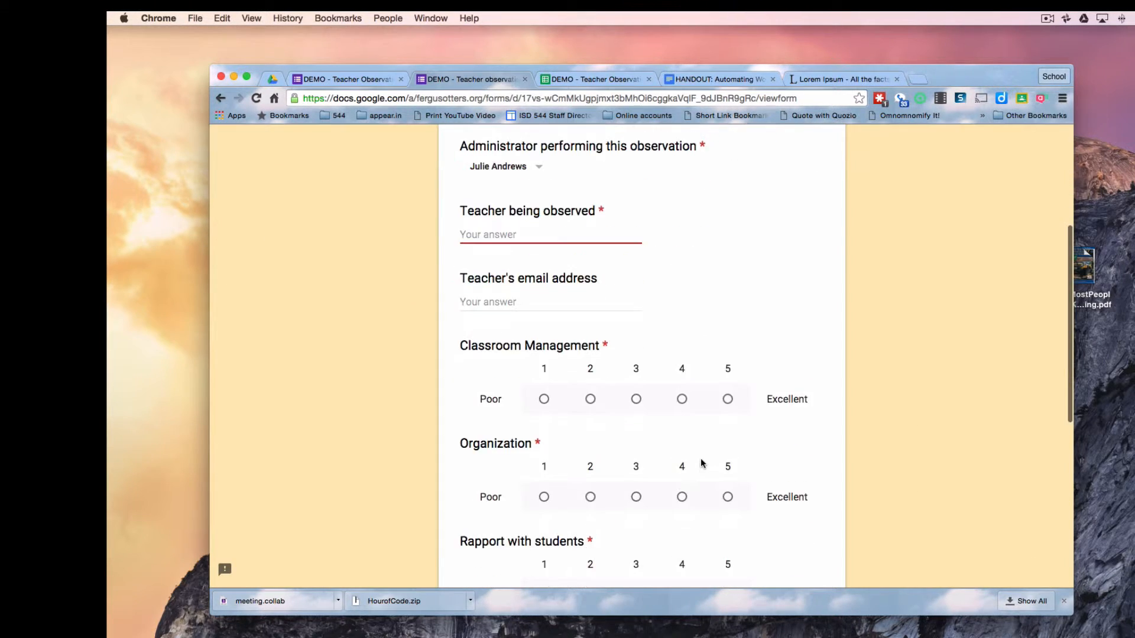
{"action": "left_click", "coordinate": [511, 302]}
{"action": "type", "text": "pjo"}
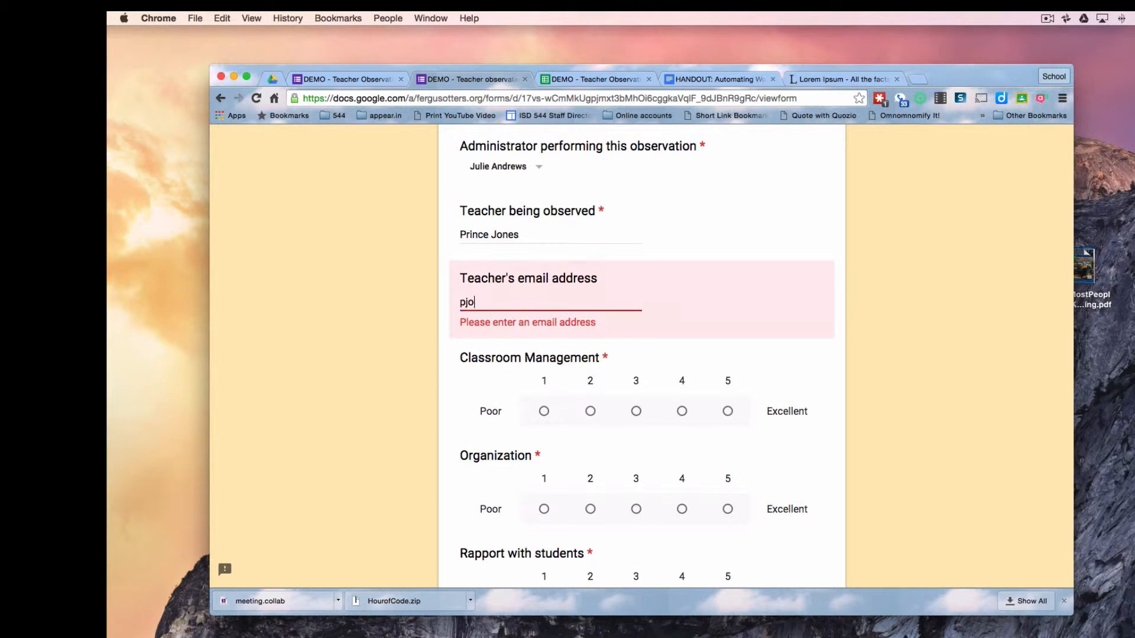
{"action": "type", "text": "nes@notarealschool.org"}
Rate the teacher 1, 2, 4 and 5, paste the Lorem Ipsum summary, and submit
{"action": "left_click", "coordinate": [544, 398]}
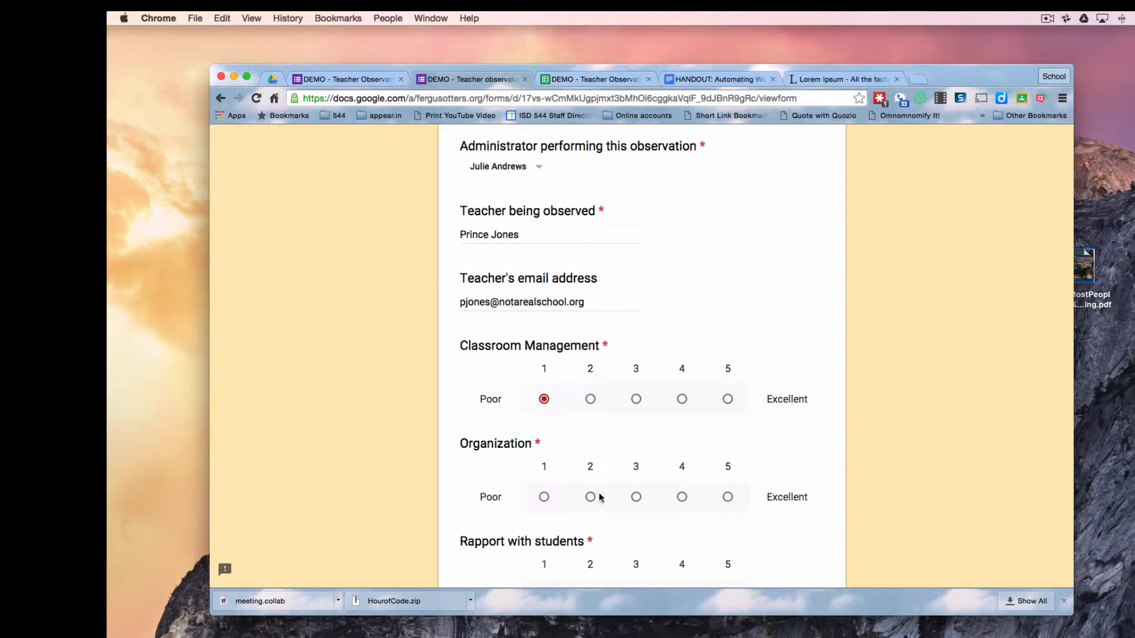
{"action": "left_click", "coordinate": [590, 497]}
{"action": "scroll", "coordinate": [655, 540], "scroll_direction": "down", "scroll_amount": 2}
{"action": "left_click", "coordinate": [681, 478]}
{"action": "left_click", "coordinate": [728, 576]}
{"action": "scroll", "coordinate": [707, 451], "scroll_direction": "down", "scroll_amount": 5}
{"action": "left_click", "coordinate": [680, 415]}
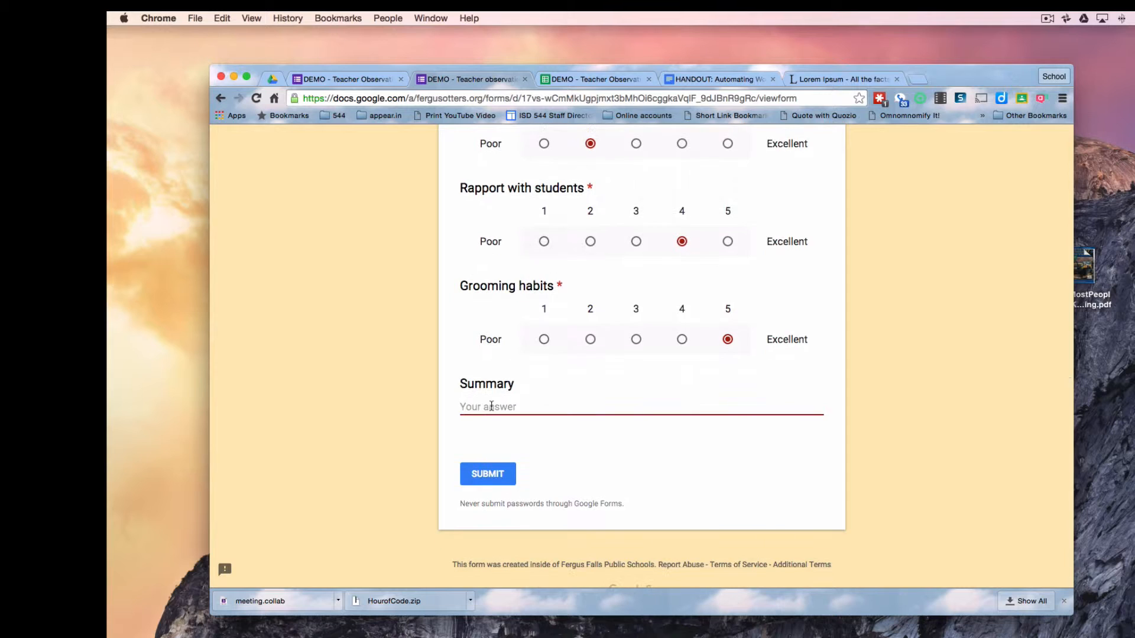
{"action": "key", "text": "super+v"}
{"action": "scroll", "coordinate": [658, 506], "scroll_direction": "down", "scroll_amount": 2}
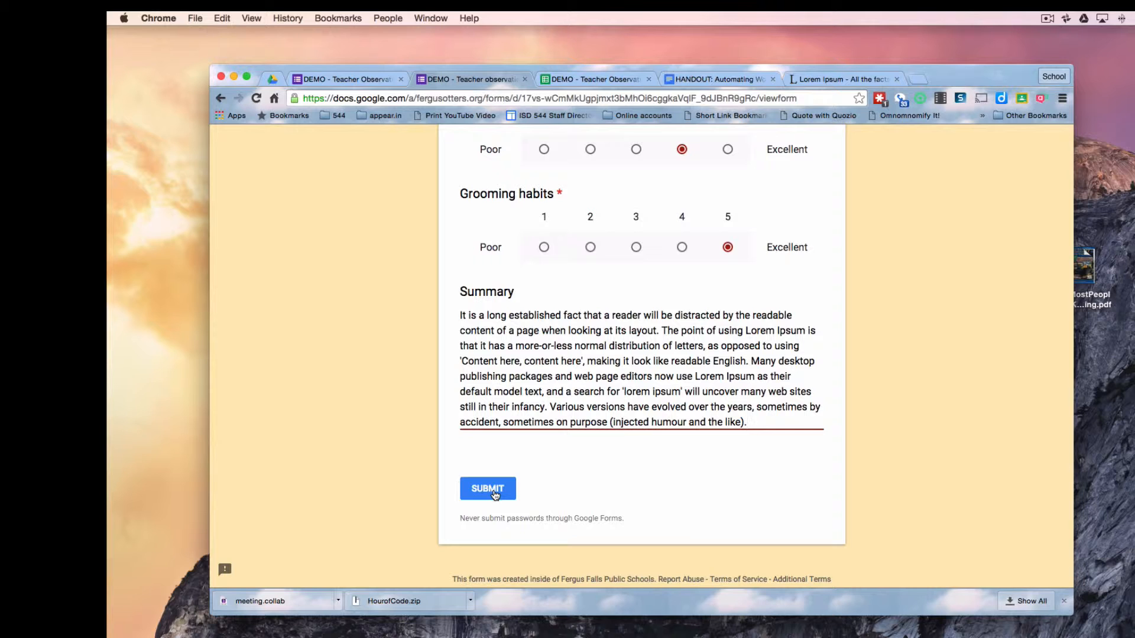
{"action": "left_click", "coordinate": [494, 491]}
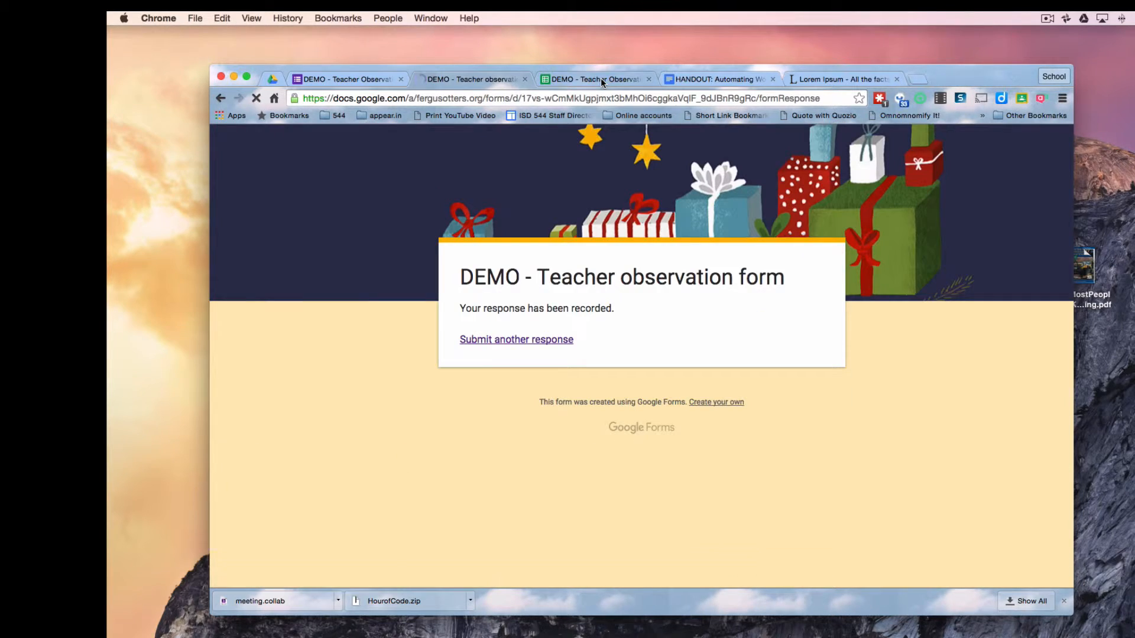
Inspect row 5's teacher name, summary and empty TOTAL in I5, then open the Add-ons menu
{"action": "left_click", "coordinate": [600, 78]}
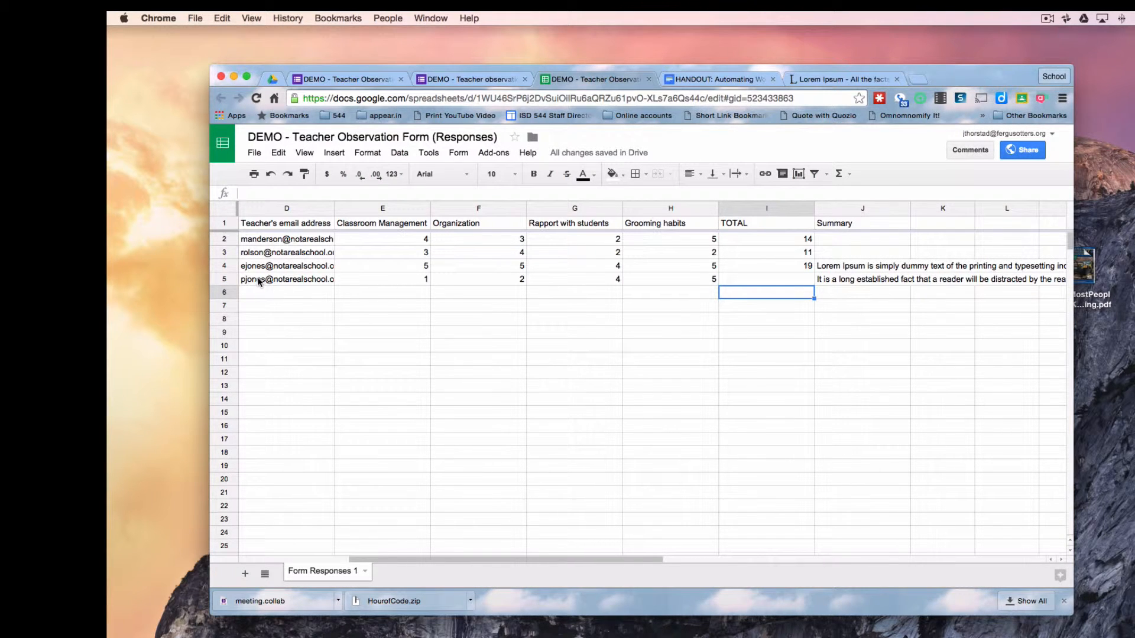
{"action": "scroll", "coordinate": [257, 277], "scroll_direction": "left", "scroll_amount": 3}
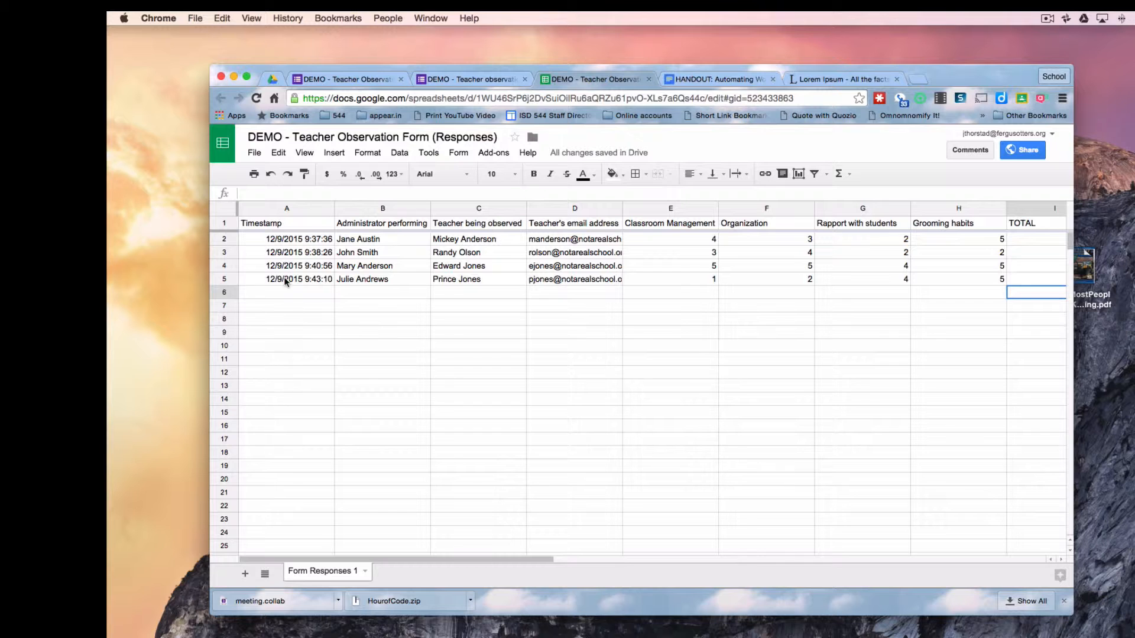
{"action": "left_click", "coordinate": [476, 279]}
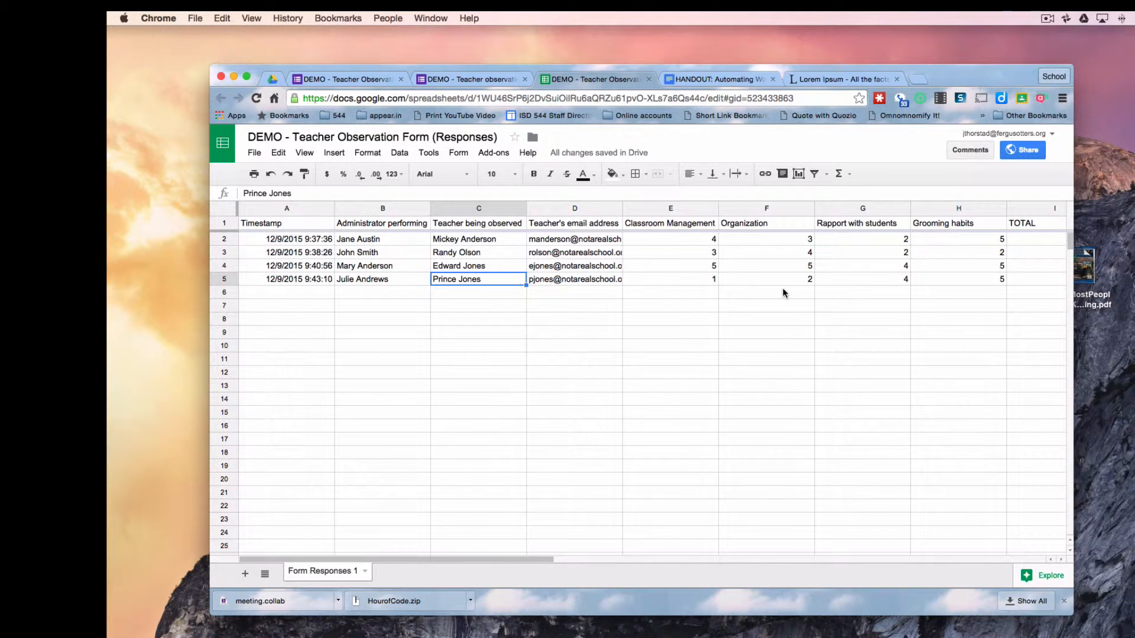
{"action": "scroll", "coordinate": [782, 290], "scroll_direction": "right", "scroll_amount": 3}
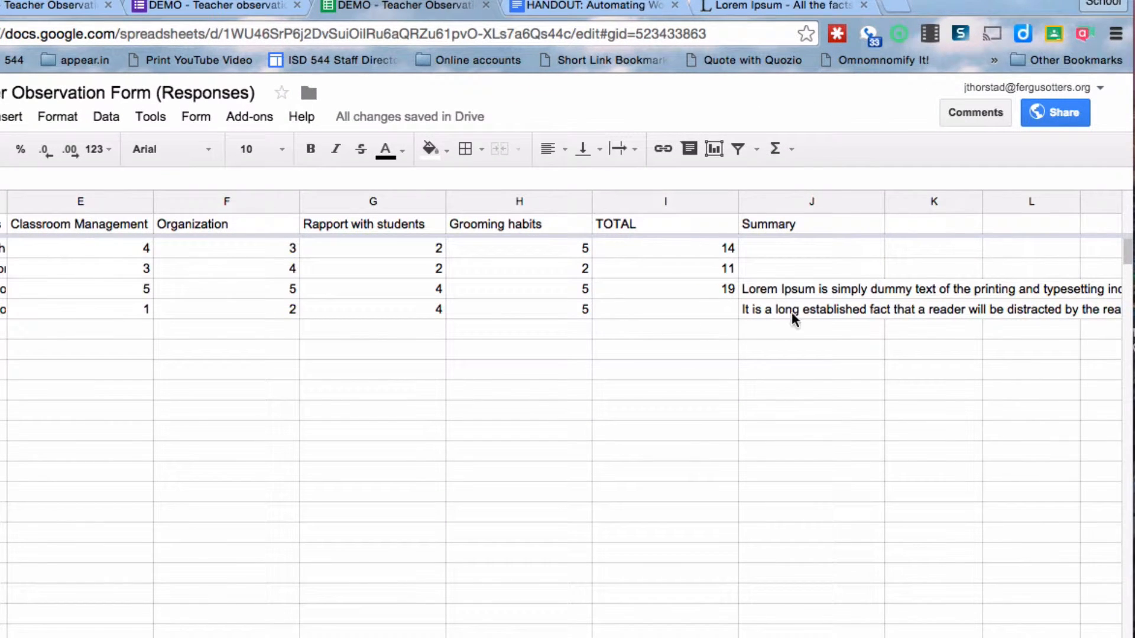
{"action": "left_click", "coordinate": [804, 308]}
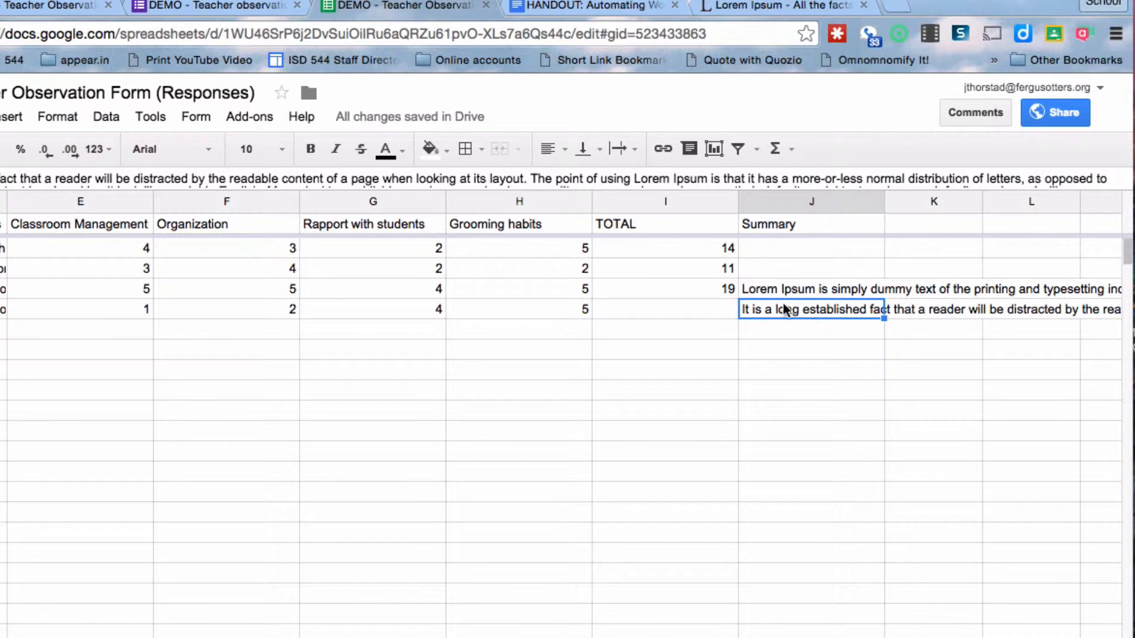
{"action": "left_click", "coordinate": [711, 310]}
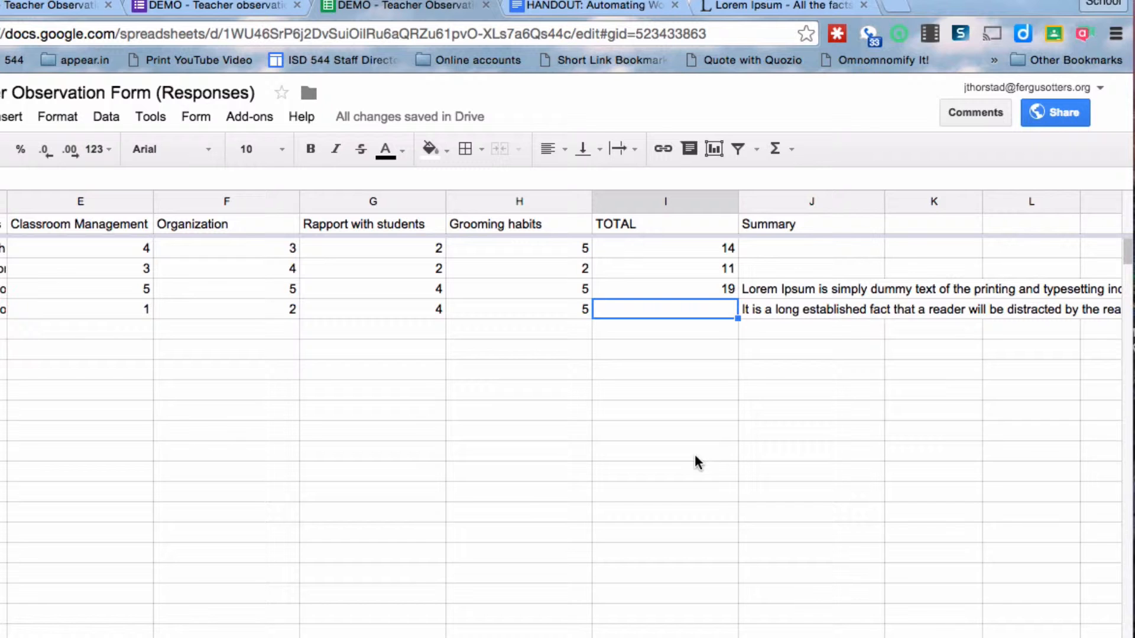
{"action": "left_click", "coordinate": [260, 115]}
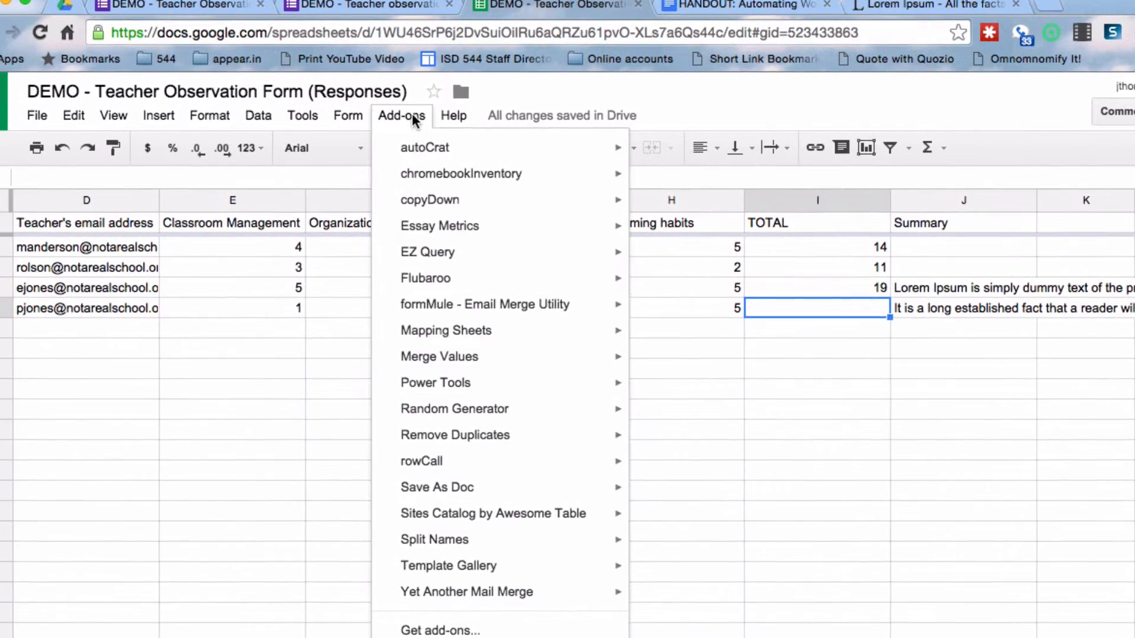
{"action": "mouse_move", "coordinate": [422, 203]}
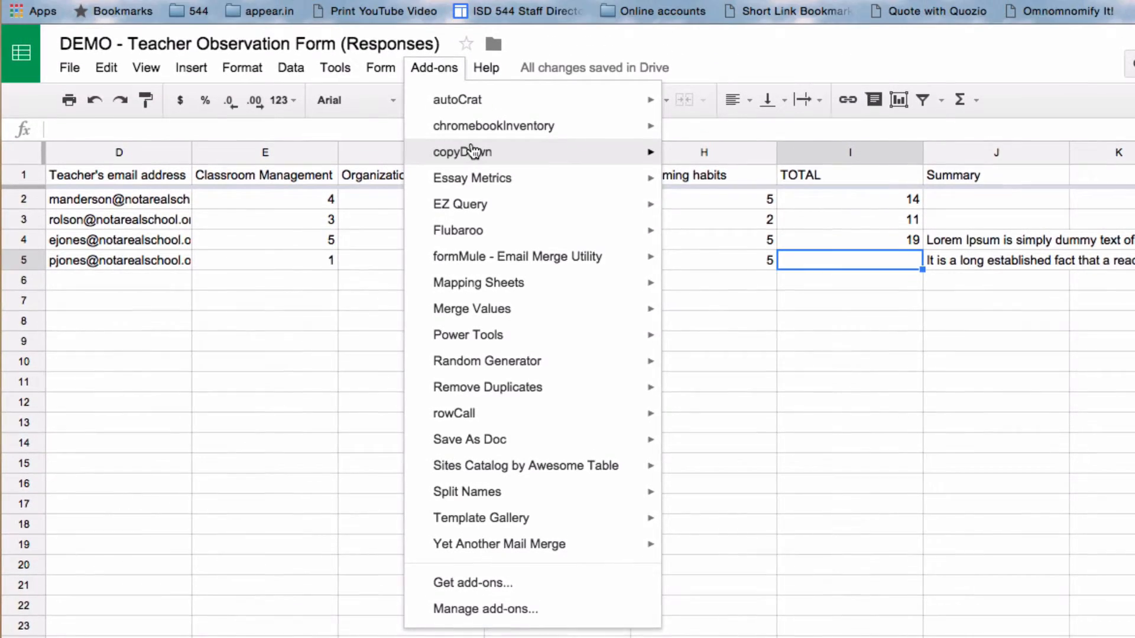
Show the Copy Down sidebar via Add-ons > copyDown > copyDown settings
{"action": "mouse_move", "coordinate": [474, 79]}
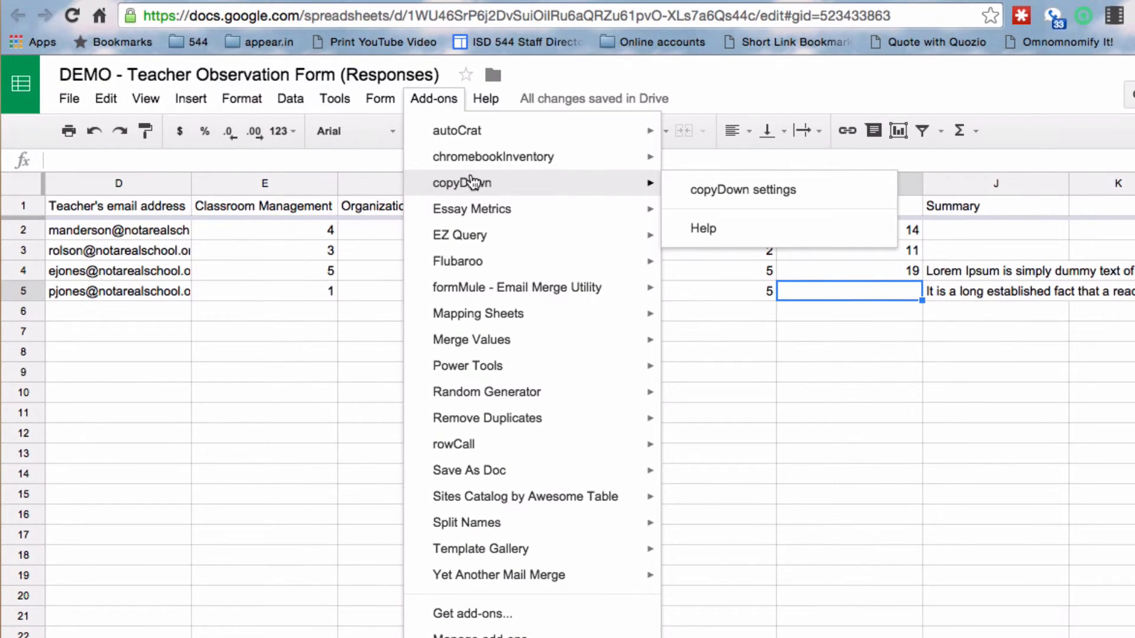
{"action": "left_click", "coordinate": [432, 98]}
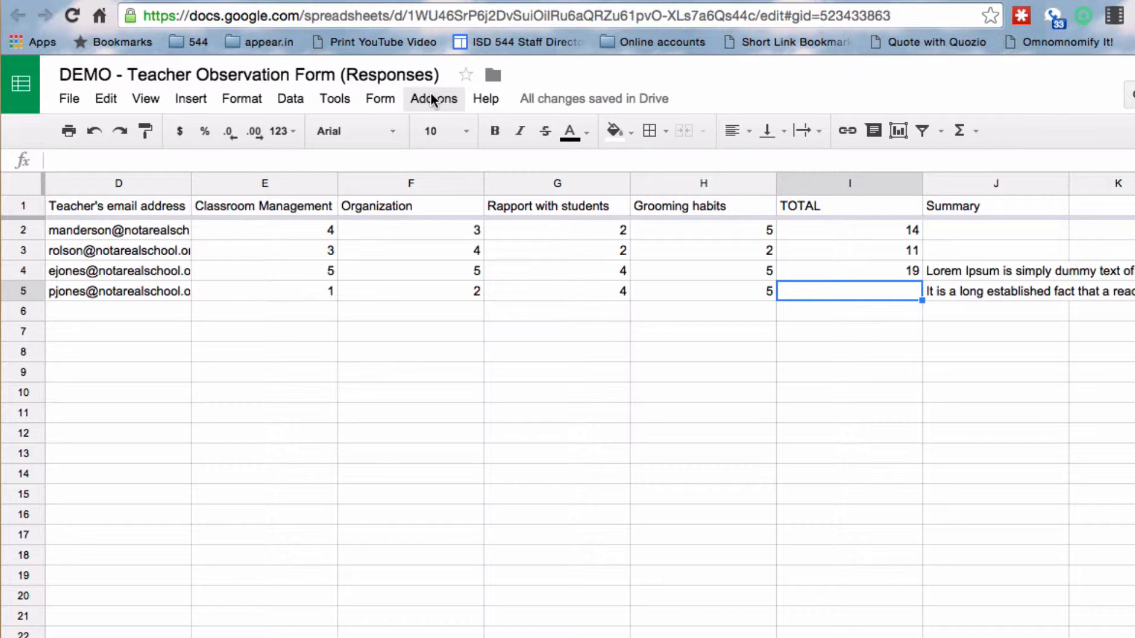
{"action": "left_click", "coordinate": [432, 99]}
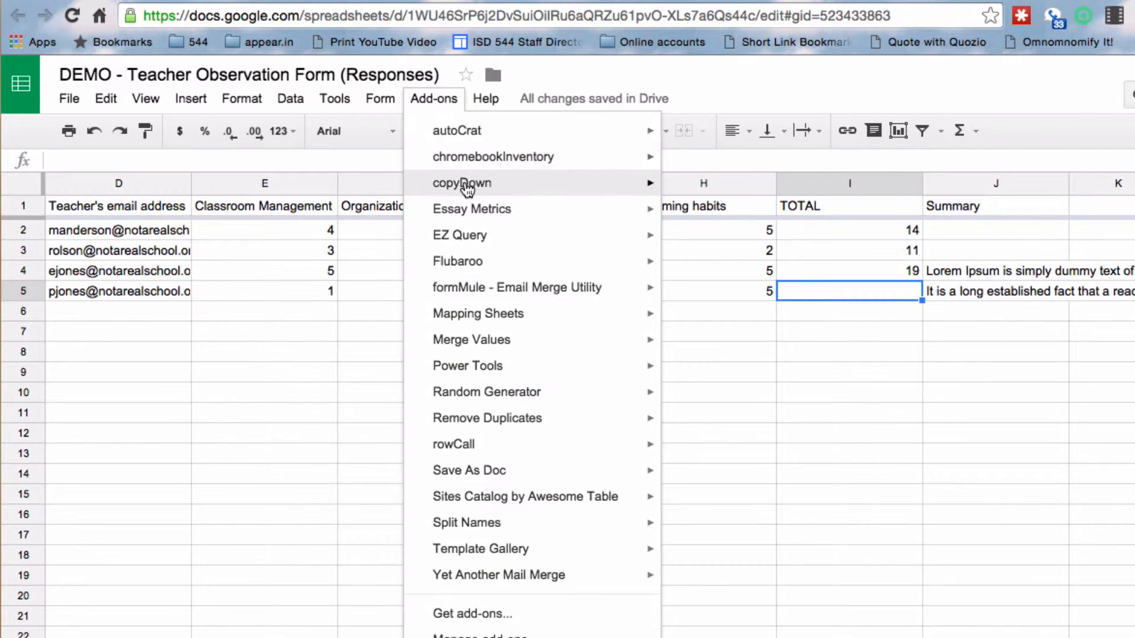
{"action": "mouse_move", "coordinate": [505, 182]}
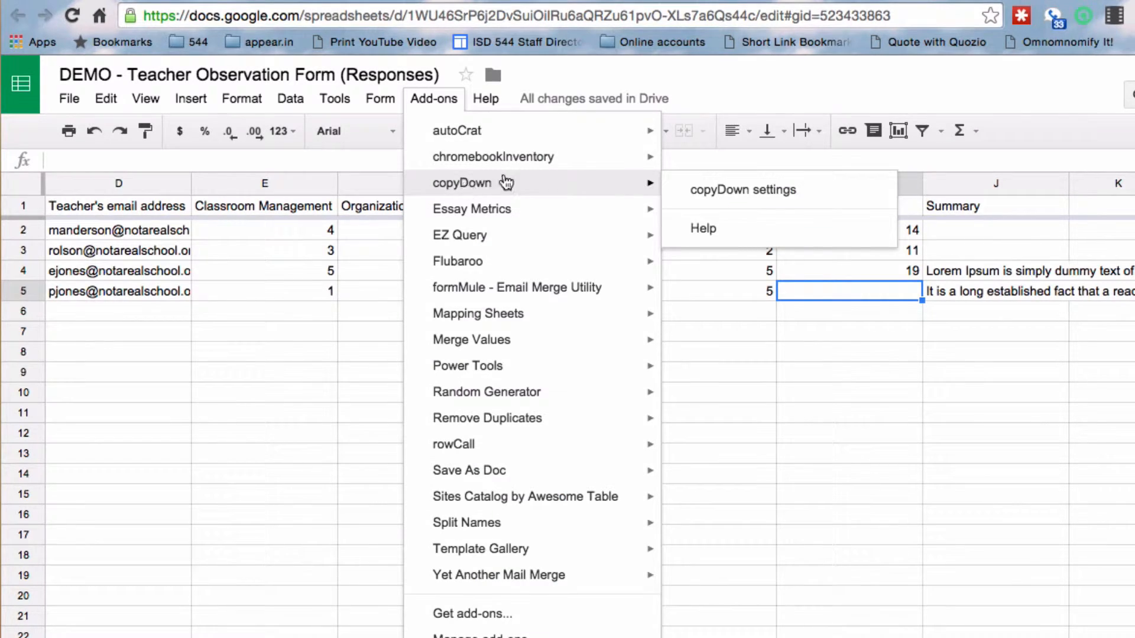
{"action": "left_click", "coordinate": [746, 190]}
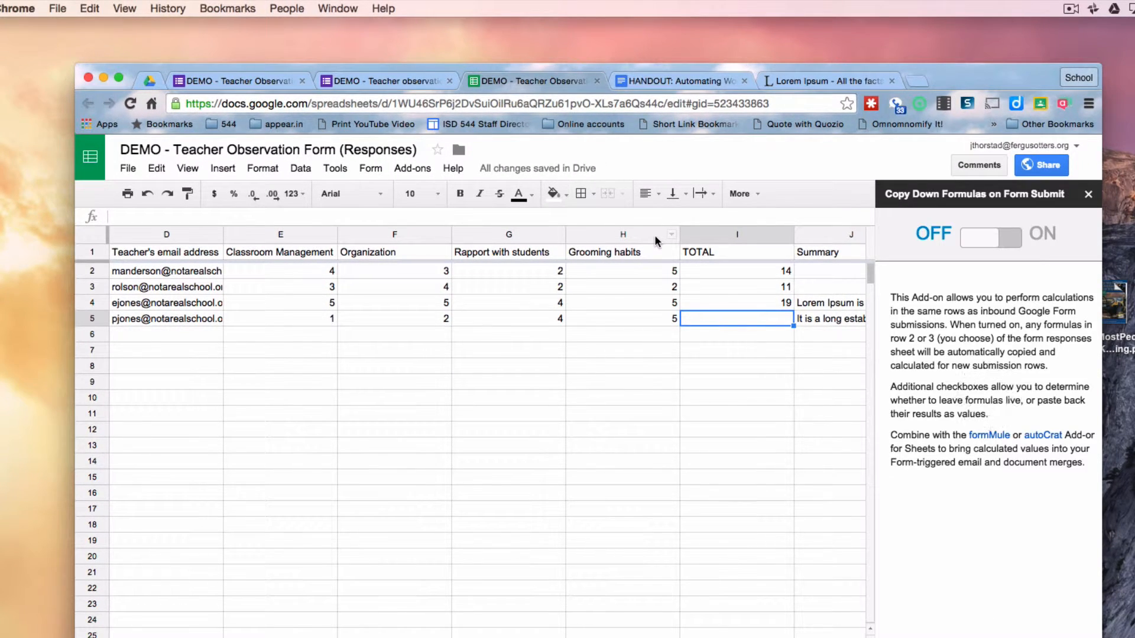
Turn Copy Down Formulas on, tick Paste as values for TOTAL, save the settings, and close the sidebar
{"action": "left_click", "coordinate": [1012, 244]}
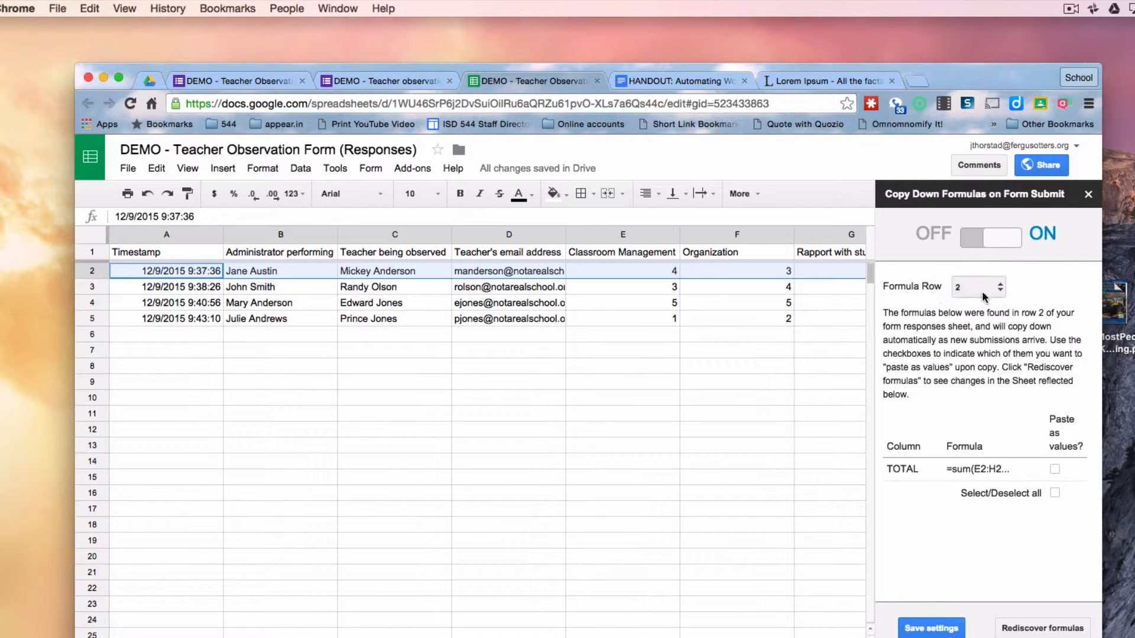
{"action": "scroll", "coordinate": [725, 266], "scroll_direction": "right", "scroll_amount": 10}
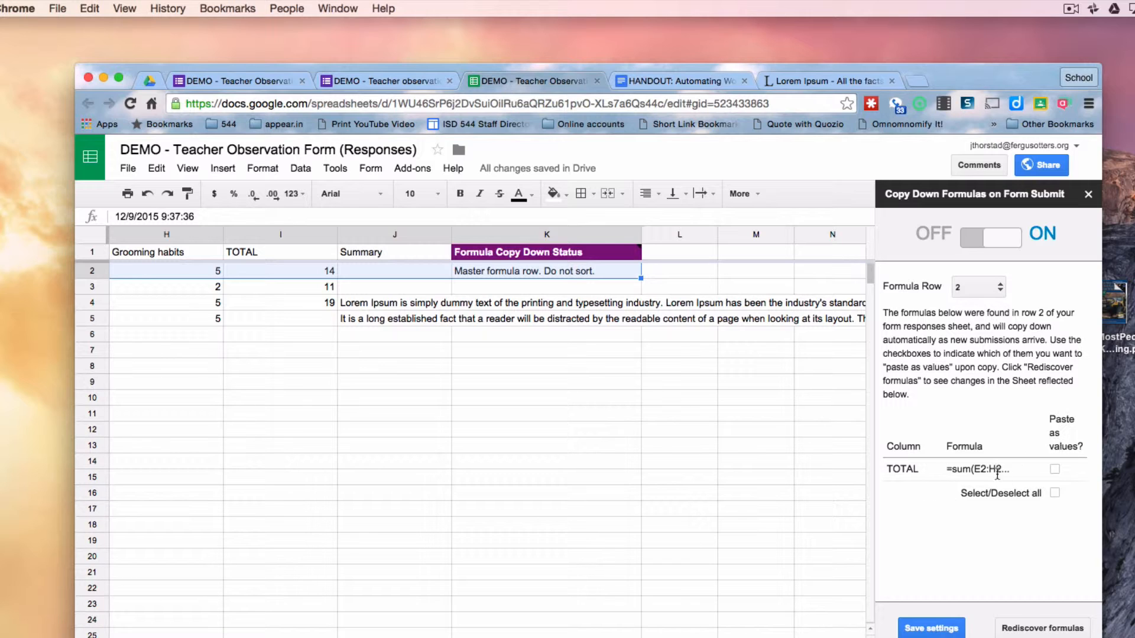
{"action": "left_click", "coordinate": [1055, 470]}
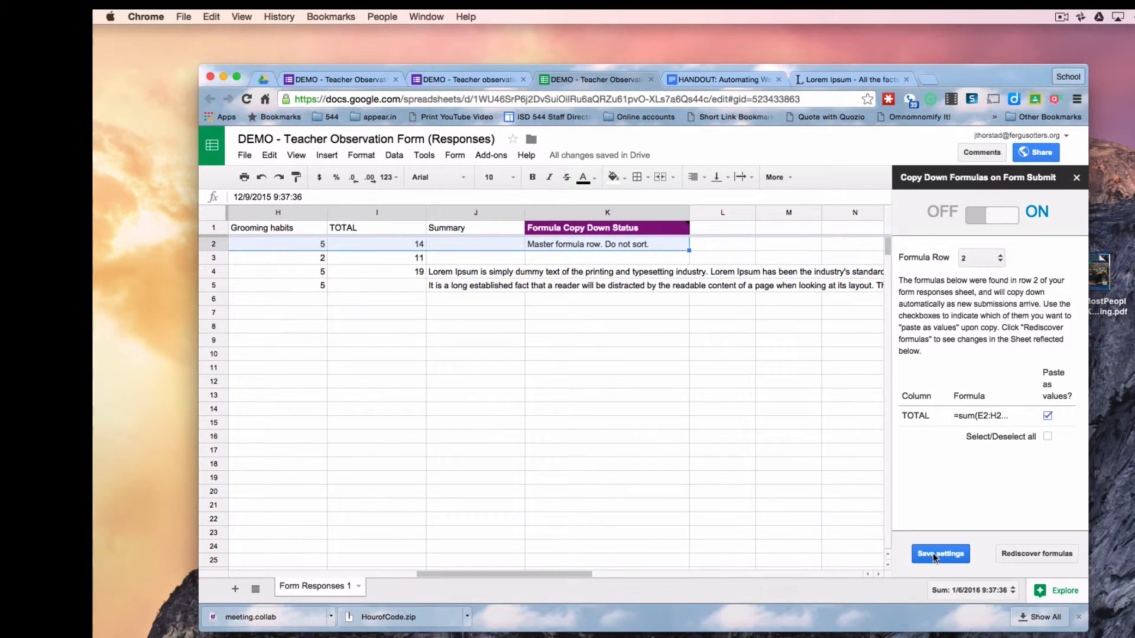
{"action": "left_click", "coordinate": [933, 556]}
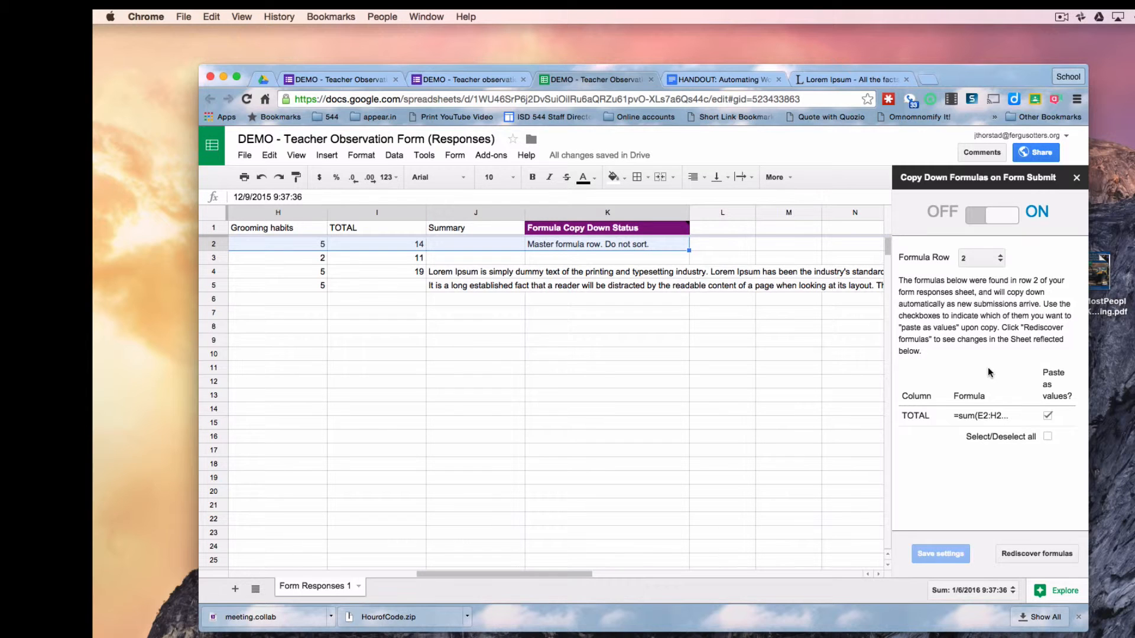
{"action": "left_click", "coordinate": [1077, 179]}
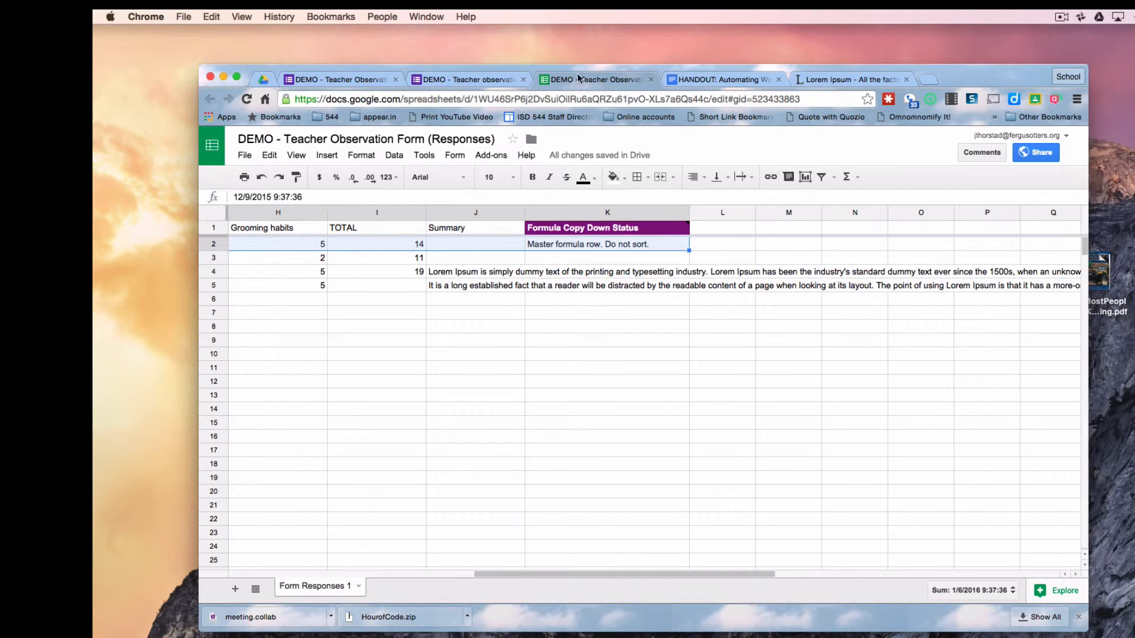
Copy the Lorem Ipsum paragraph under 'Where does it come from?'
{"action": "left_click", "coordinate": [454, 79]}
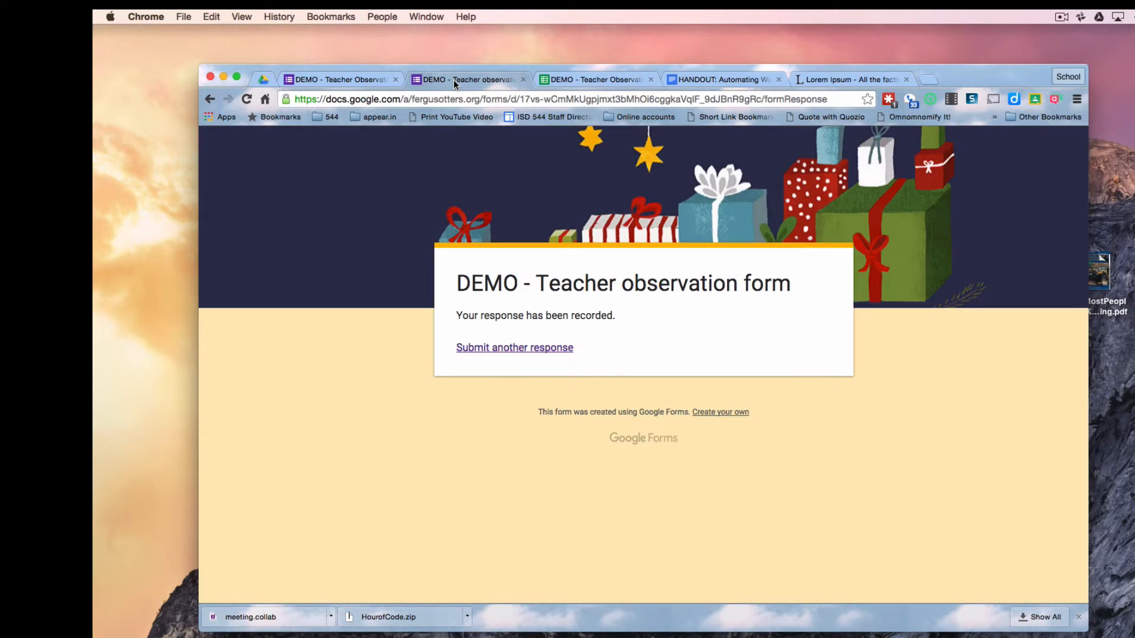
{"action": "left_click", "coordinate": [825, 79]}
{"action": "scroll", "coordinate": [584, 415], "scroll_direction": "down", "scroll_amount": 2}
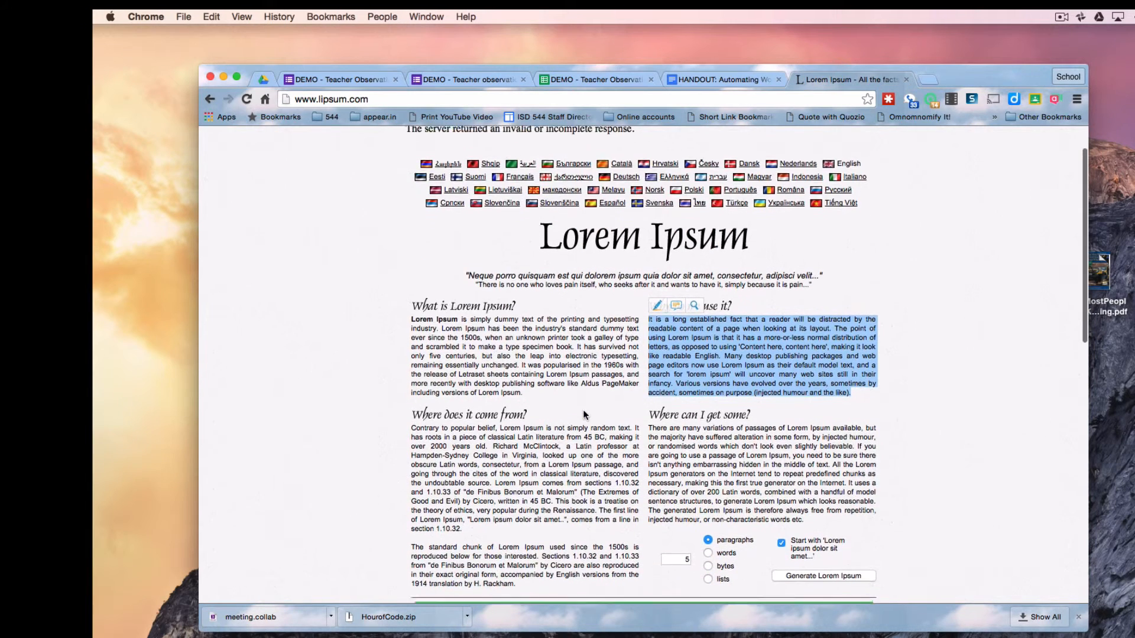
{"action": "mouse_move", "coordinate": [469, 526]}
{"action": "left_mouse_down"}
{"action": "mouse_move", "coordinate": [414, 433]}
{"action": "mouse_move", "coordinate": [709, 505]}
{"action": "mouse_move", "coordinate": [412, 423]}
{"action": "left_mouse_up"}
{"action": "key", "text": "super+c"}
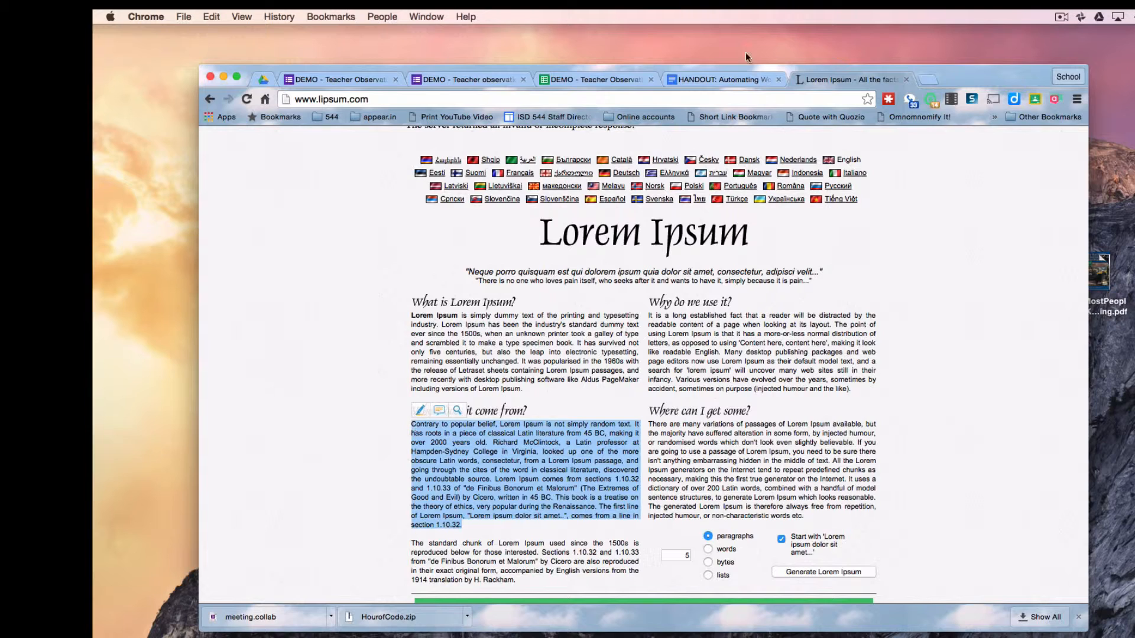
Start a fresh form response, choosing the administrator and entering the teacher's name and e-mail
{"action": "left_click", "coordinate": [473, 77]}
{"action": "left_click", "coordinate": [486, 350]}
{"action": "left_click", "coordinate": [538, 412]}
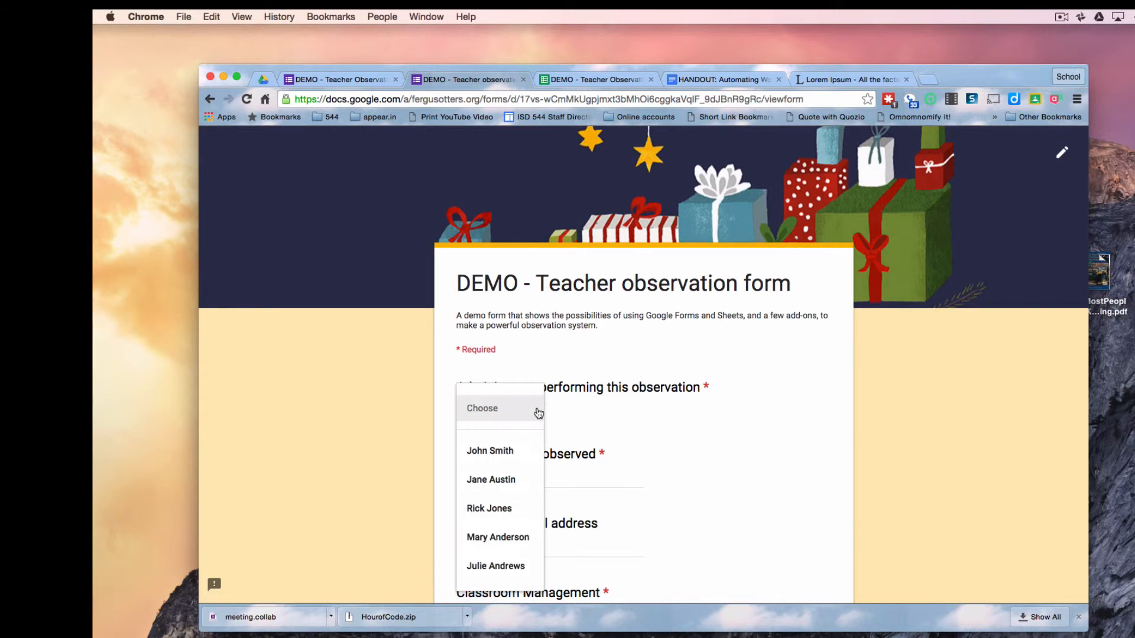
{"action": "left_click", "coordinate": [499, 508]}
{"action": "left_click", "coordinate": [509, 482]}
{"action": "type", "text": "S"}
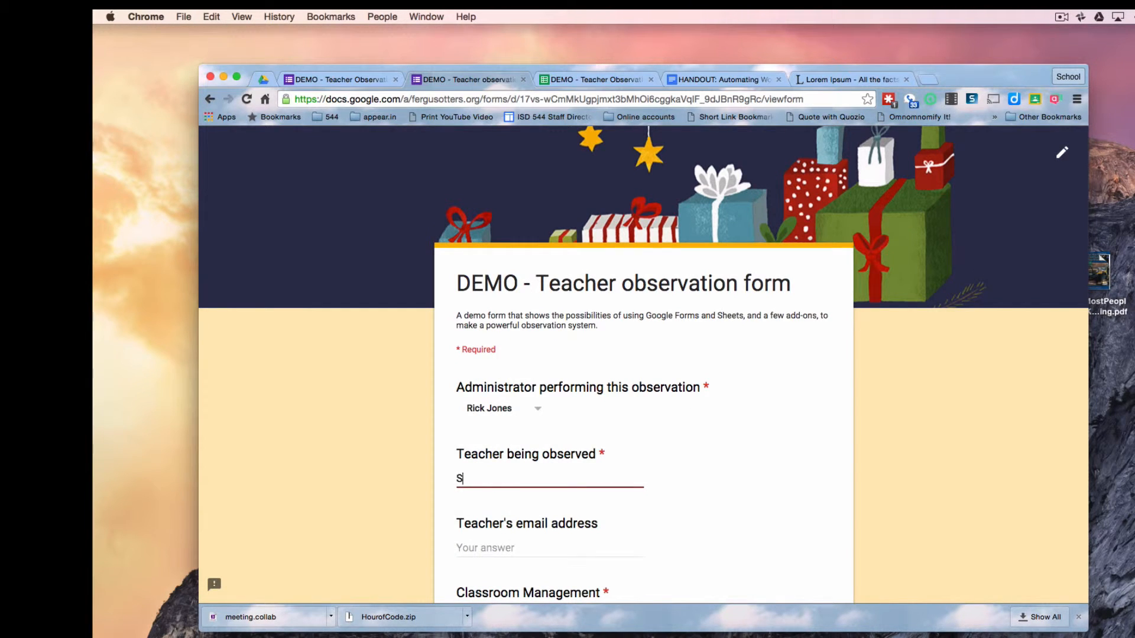
{"action": "type", "text": "usie Homemaker"}
{"action": "left_click", "coordinate": [484, 546]}
{"action": "type", "text": "s"}
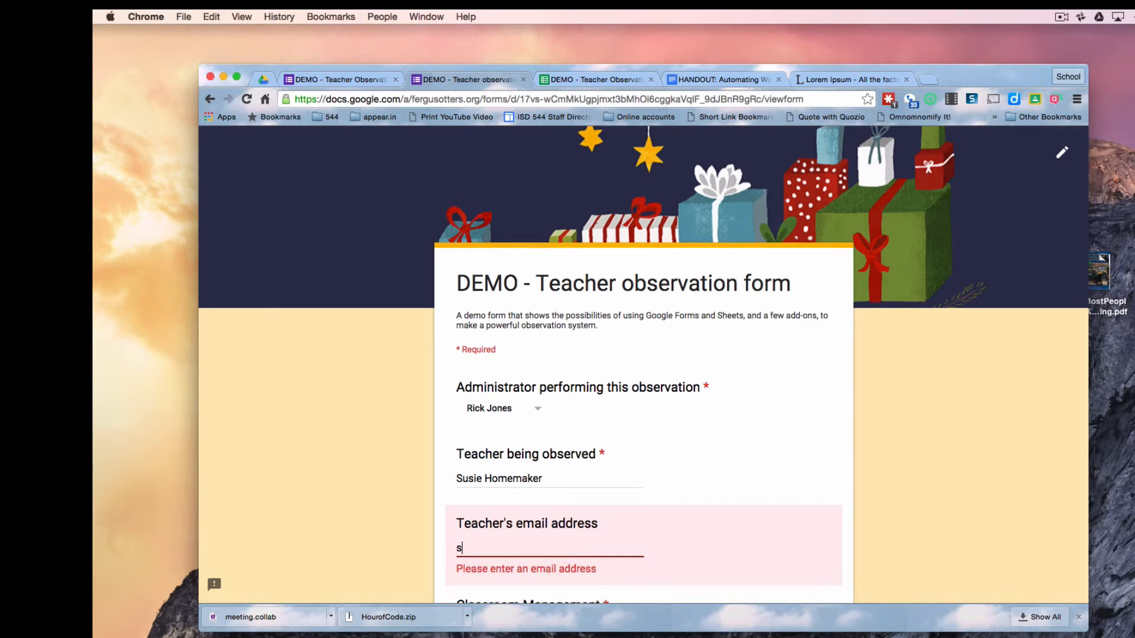
{"action": "type", "text": "homemaker@nota"}
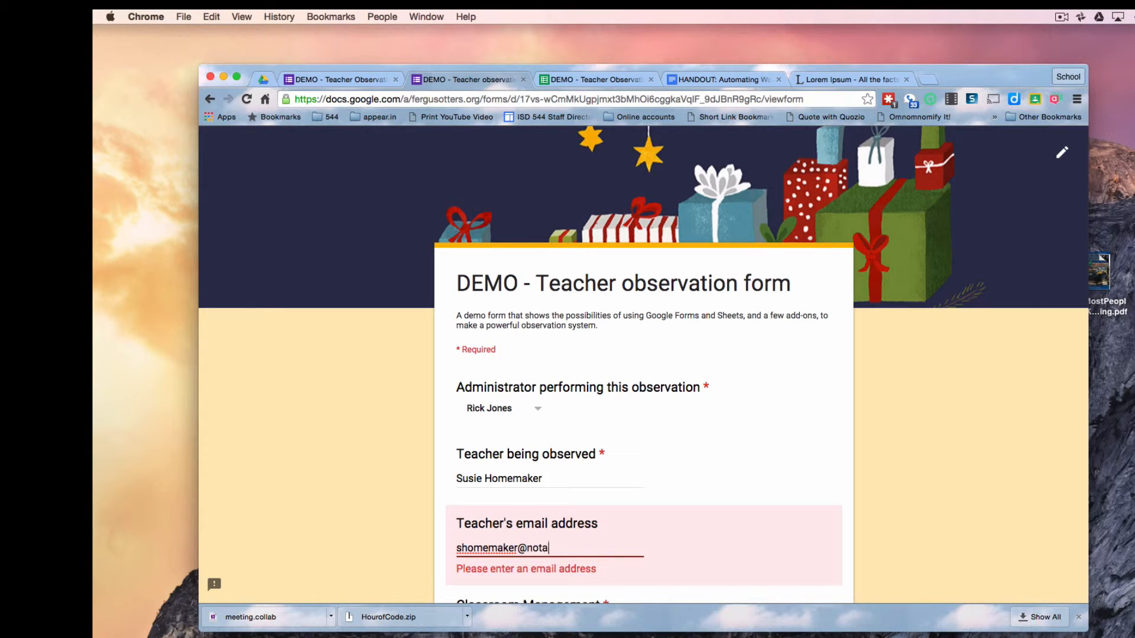
{"action": "type", "text": "realschool.org"}
Rate the teacher 3, 4, 5 and 3, paste the Lorem Ipsum summary, and submit
{"action": "scroll", "coordinate": [644, 355], "scroll_direction": "down", "scroll_amount": 3}
{"action": "left_click", "coordinate": [638, 455]}
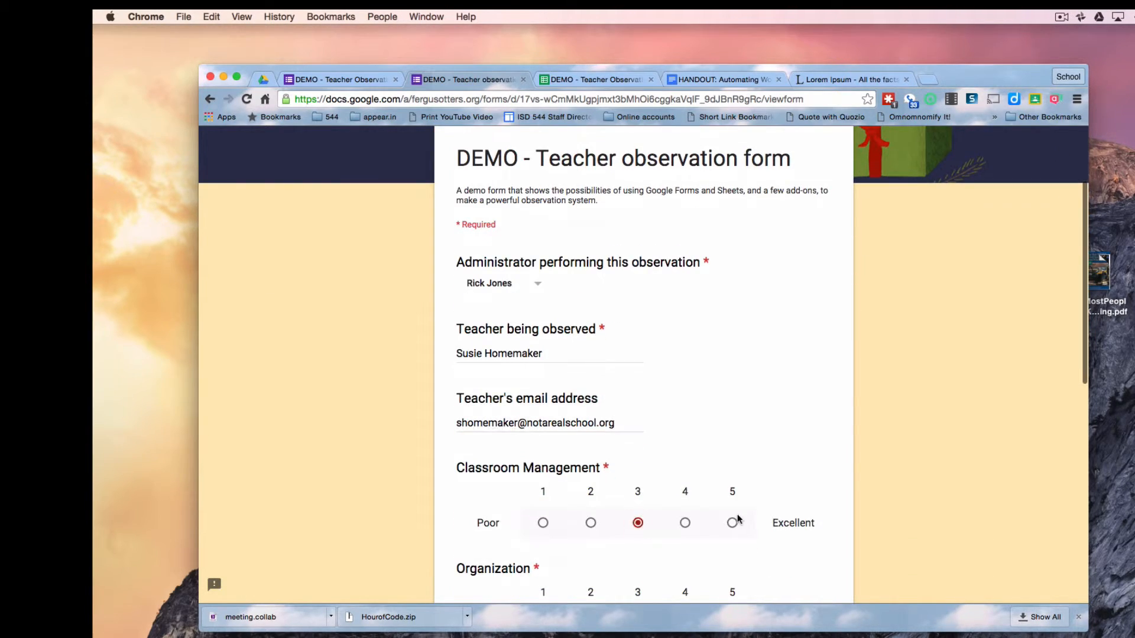
{"action": "left_click", "coordinate": [685, 557]}
{"action": "scroll", "coordinate": [689, 557], "scroll_direction": "down", "scroll_amount": 3}
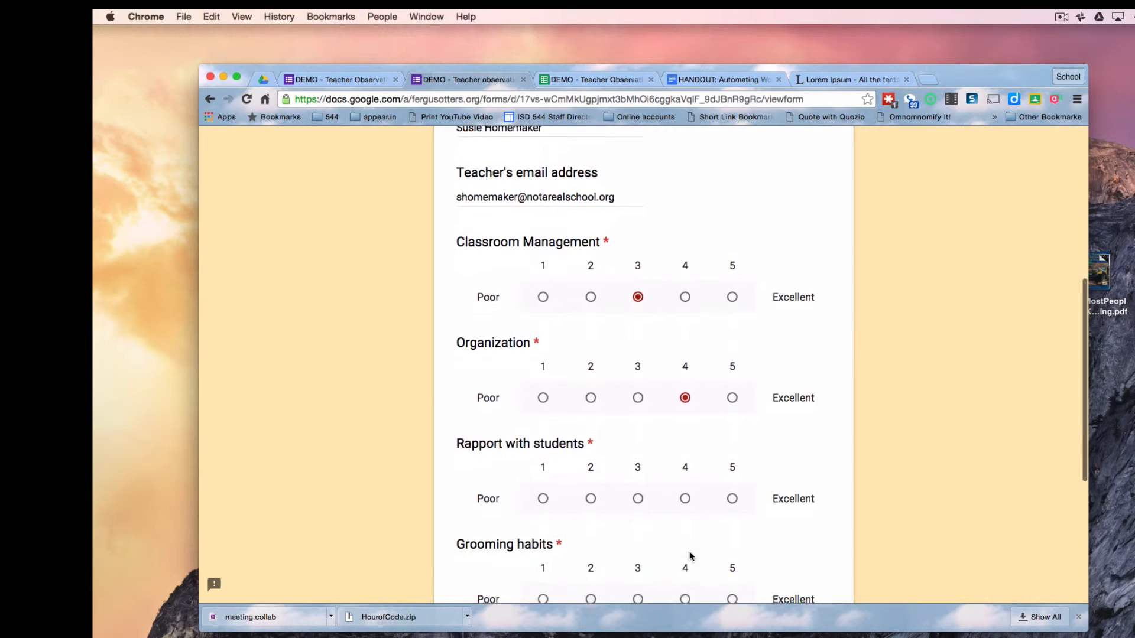
{"action": "left_click", "coordinate": [732, 491]}
{"action": "scroll", "coordinate": [731, 495], "scroll_direction": "down", "scroll_amount": 2}
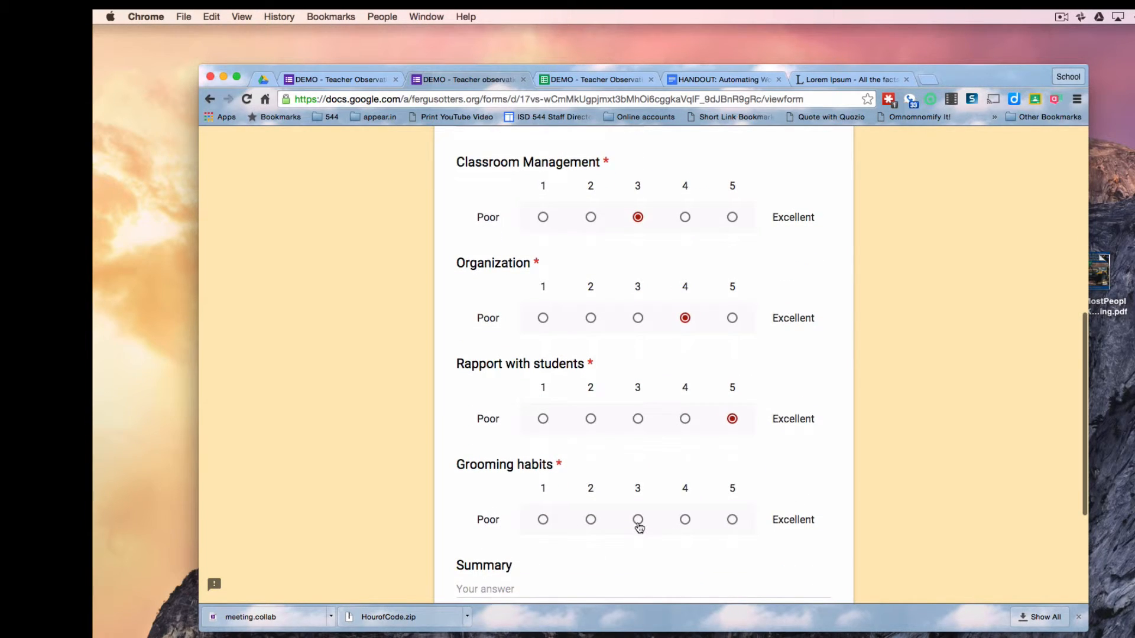
{"action": "left_click", "coordinate": [638, 519]}
{"action": "scroll", "coordinate": [728, 519], "scroll_direction": "down", "scroll_amount": 2}
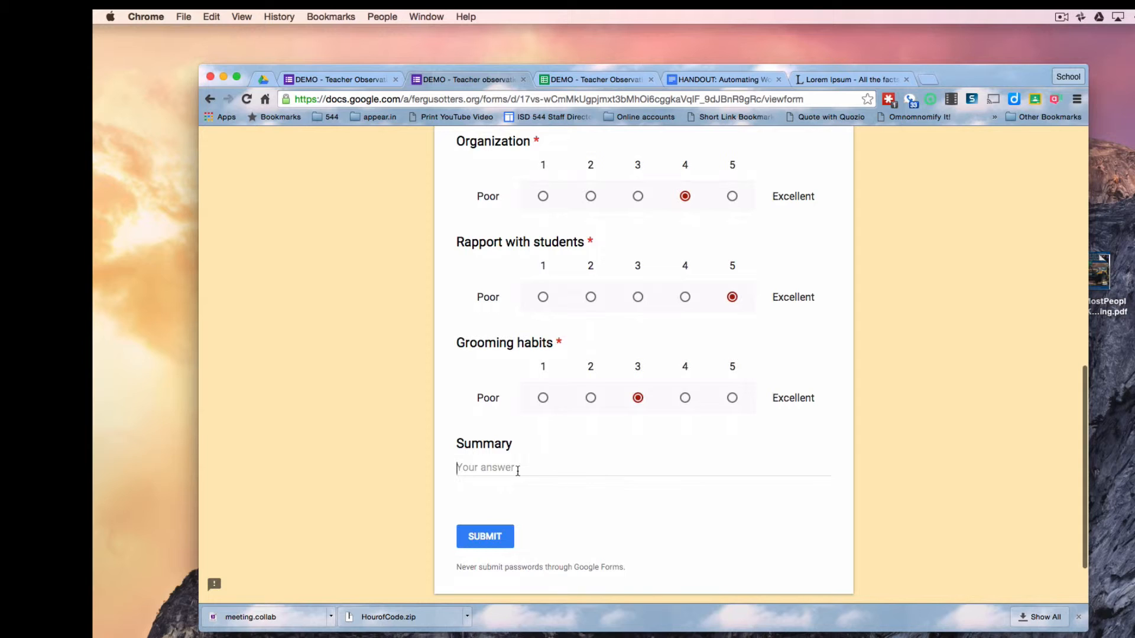
{"action": "left_click", "coordinate": [517, 470]}
{"action": "key", "text": "super+v"}
{"action": "scroll", "coordinate": [472, 520], "scroll_direction": "down", "scroll_amount": 3}
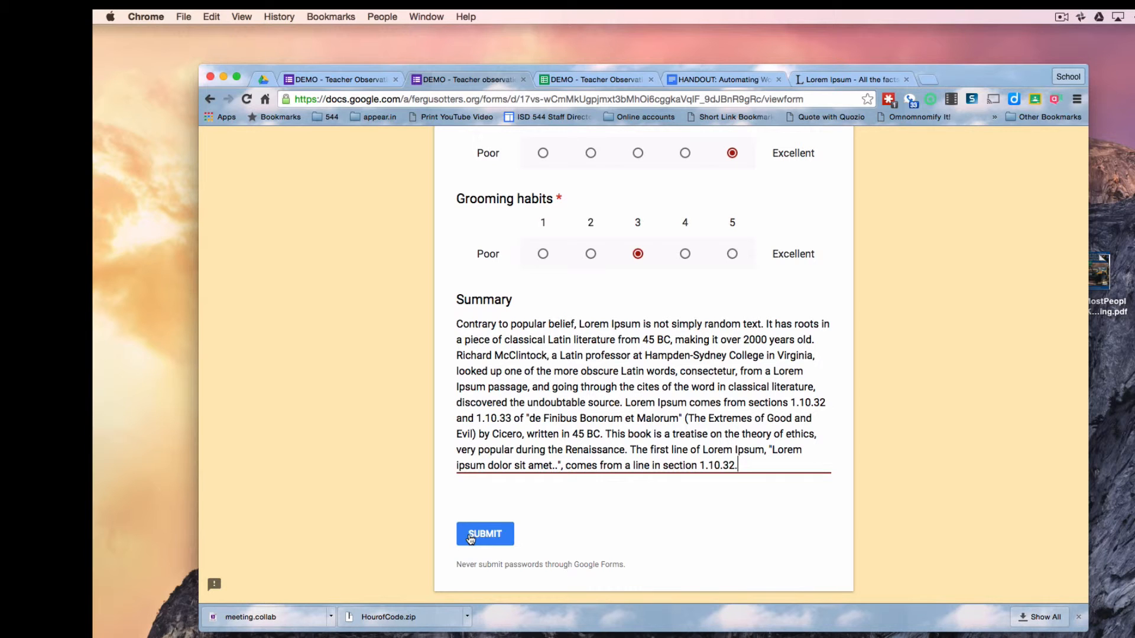
{"action": "left_click", "coordinate": [470, 538]}
{"action": "left_click", "coordinate": [588, 78]}
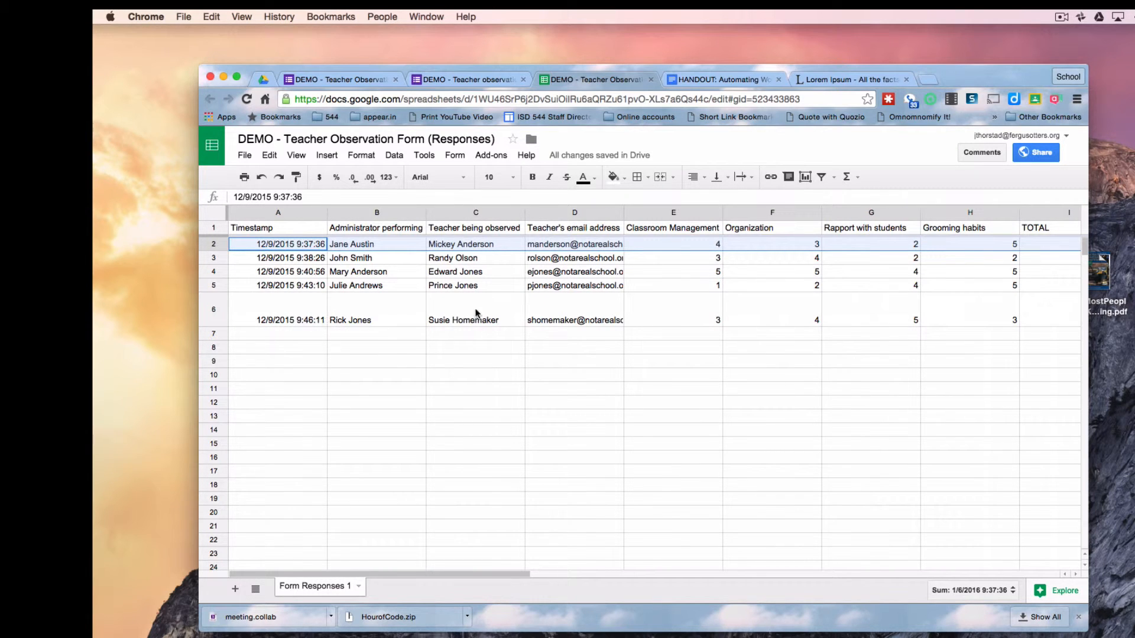
{"action": "left_click_drag", "start_coordinate": [700, 322], "coordinate": [912, 309]}
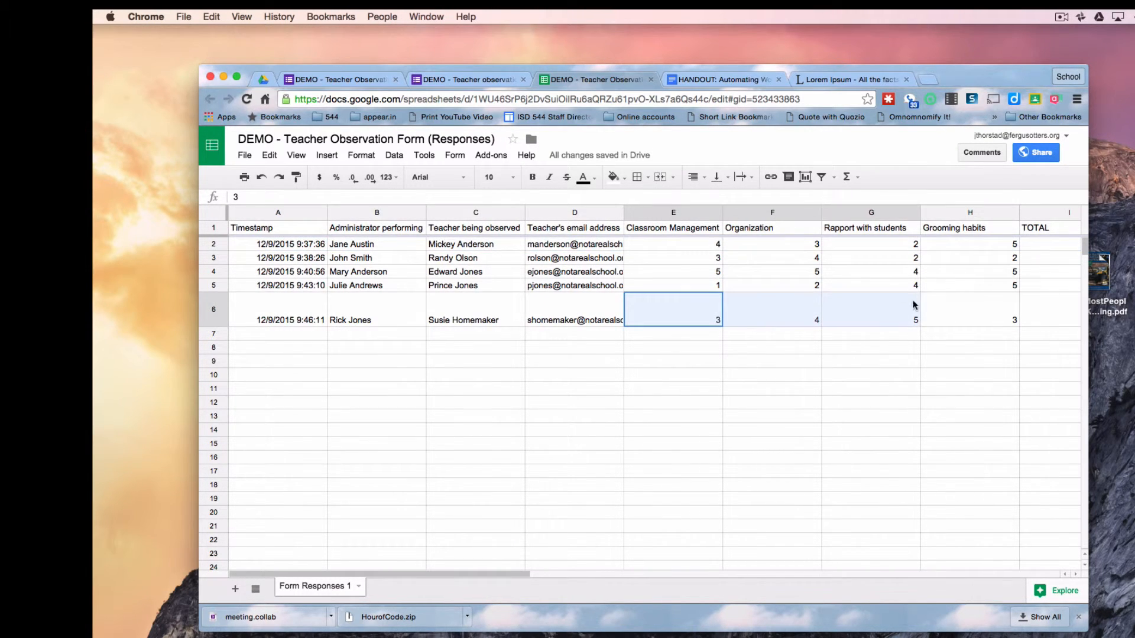
{"action": "scroll", "coordinate": [919, 423], "scroll_direction": "right", "scroll_amount": 1}
{"action": "scroll", "coordinate": [920, 420], "scroll_direction": "right", "scroll_amount": 3}
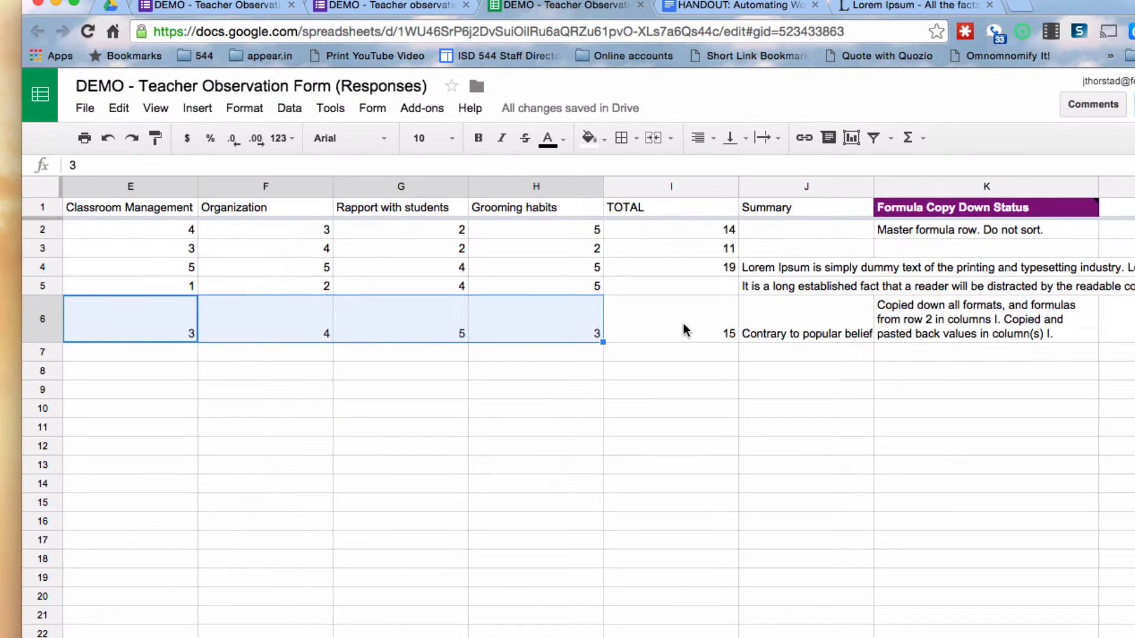
{"action": "left_click", "coordinate": [684, 329]}
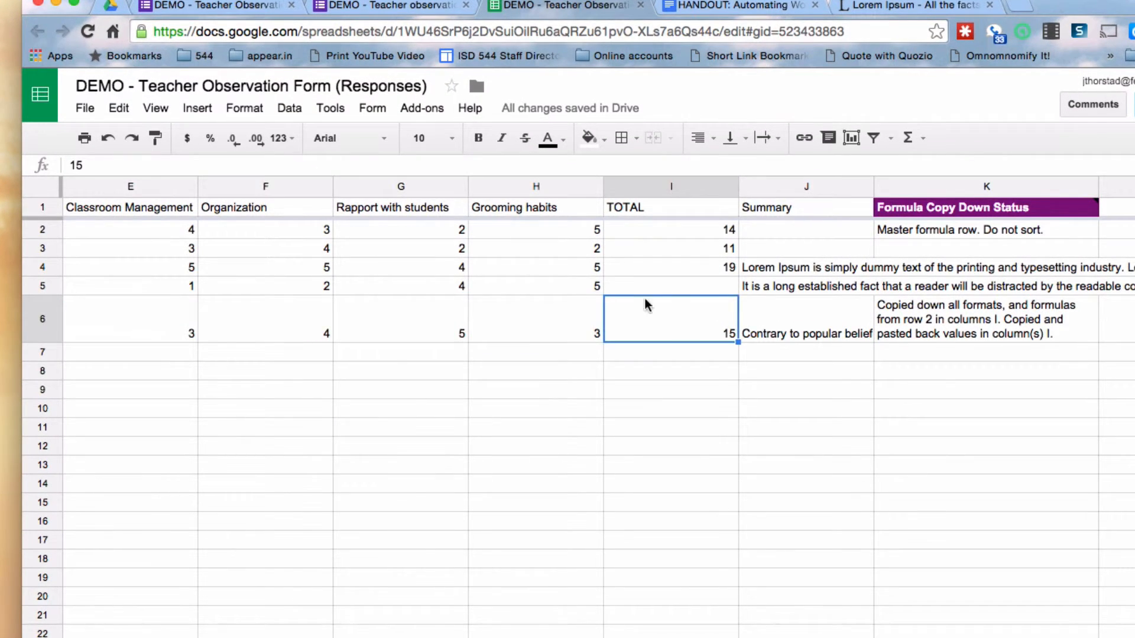
{"action": "left_click_drag", "start_coordinate": [97, 158], "coordinate": [61, 159]}
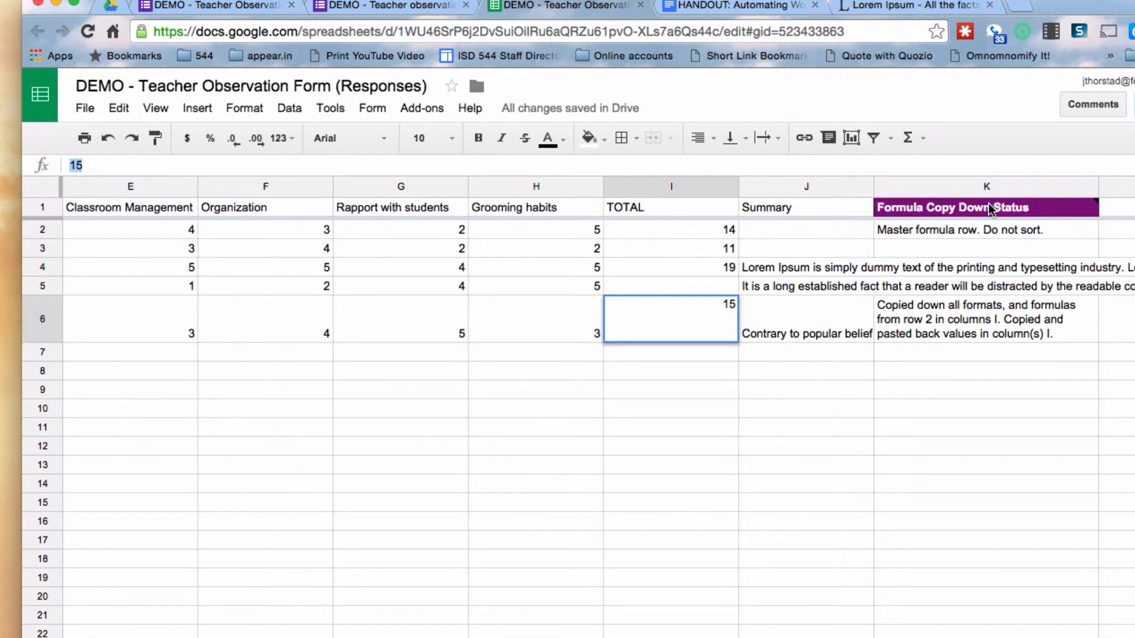
{"action": "mouse_move", "coordinate": [990, 208]}
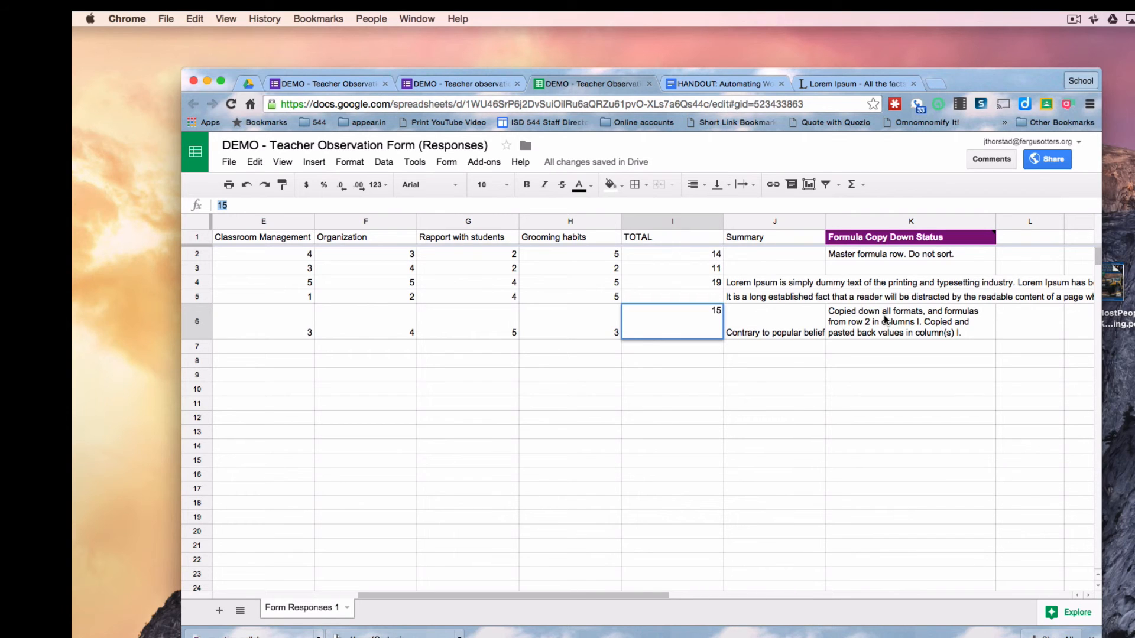
{"action": "scroll", "coordinate": [752, 395], "scroll_direction": "left", "scroll_amount": 5}
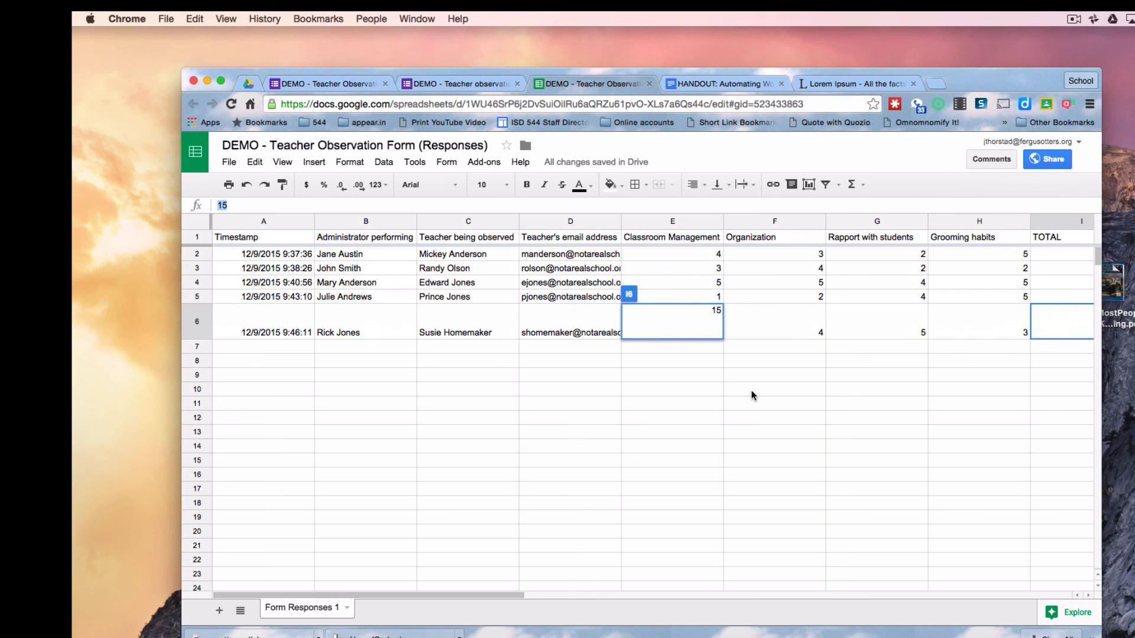
{"action": "left_click", "coordinate": [784, 322]}
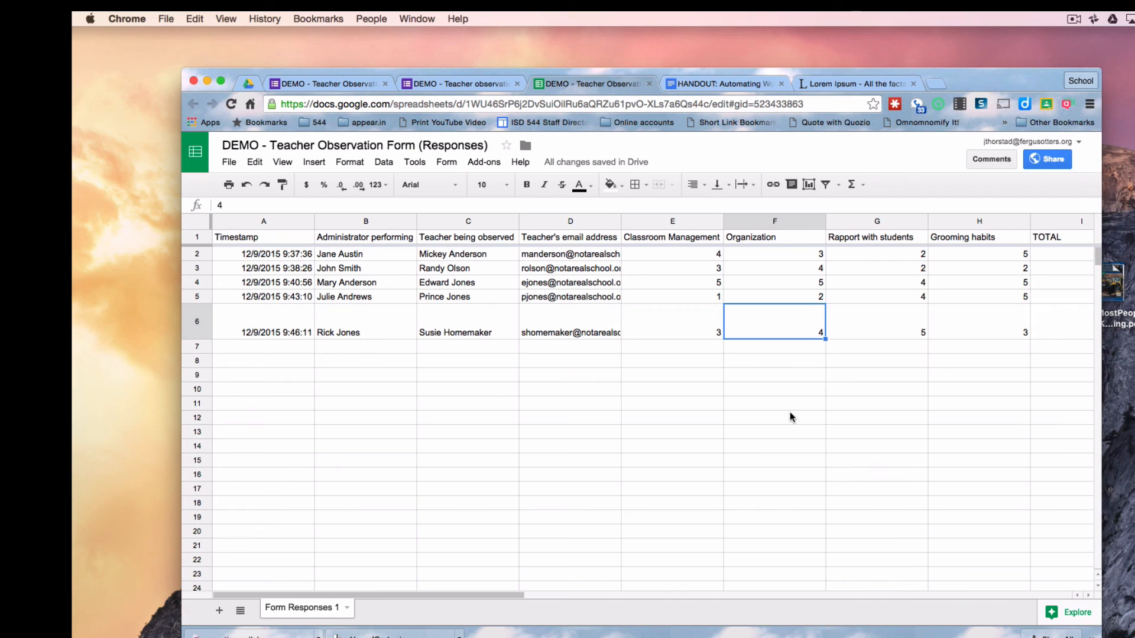
{"action": "left_click", "coordinate": [1073, 18]}
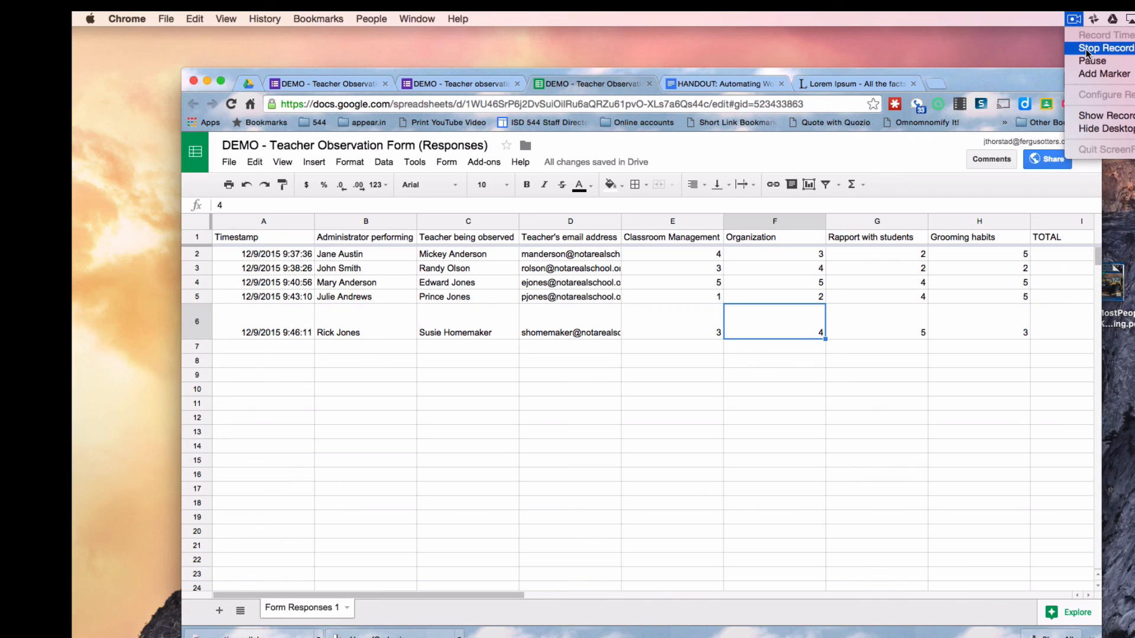